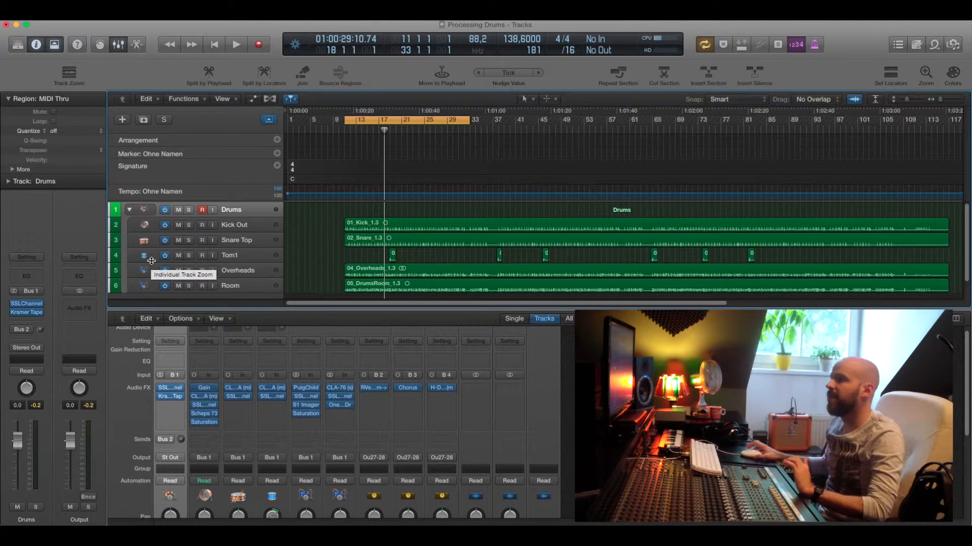
Step: Play the processed drum mix from bar 11 and stop after auditioning it
click(345, 131)
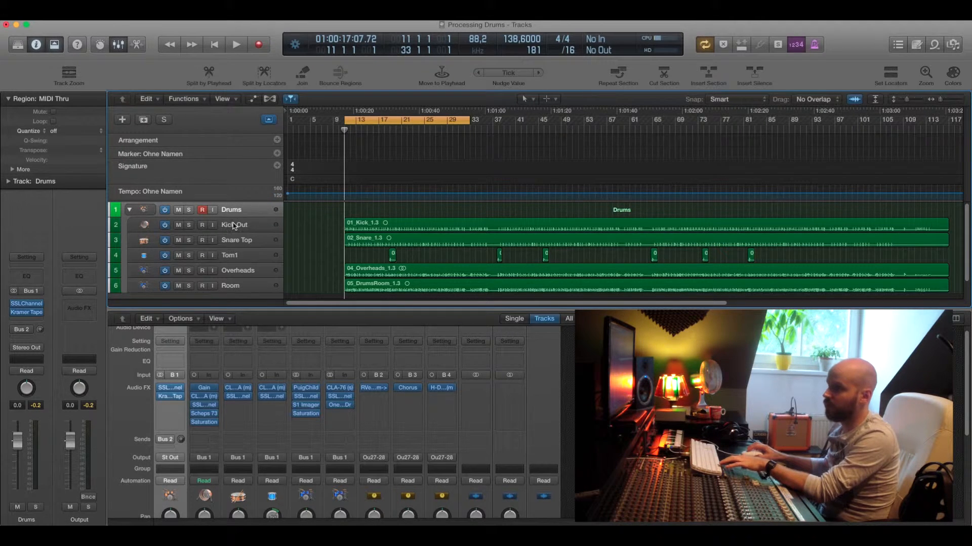
key(Down)
key(Down)
key(Down)
key(Up)
key(Up)
key(Up)
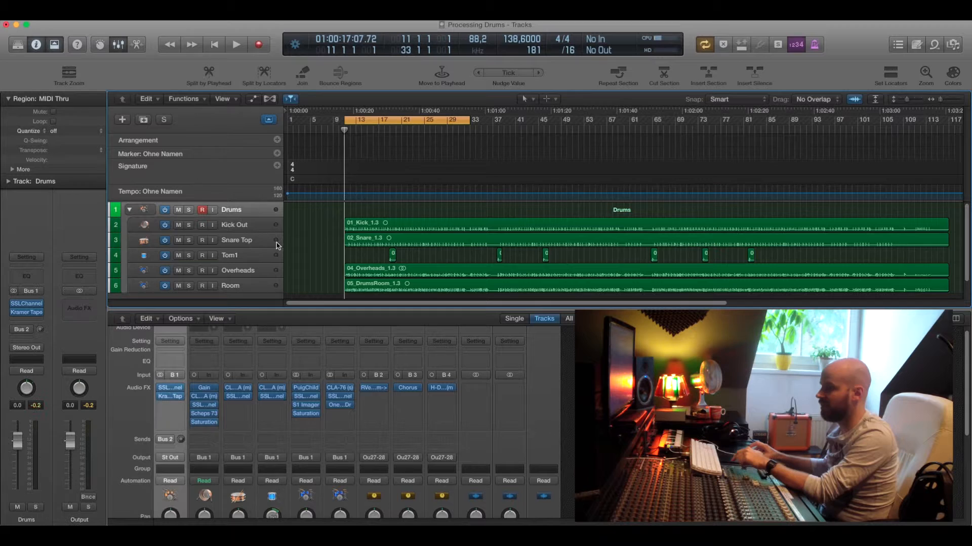
key(space)
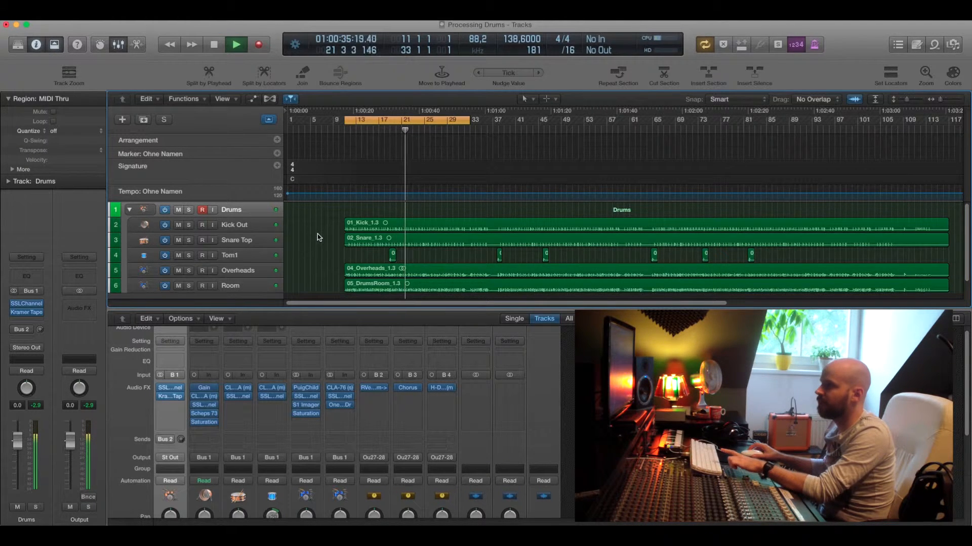
key(space)
click(214, 45)
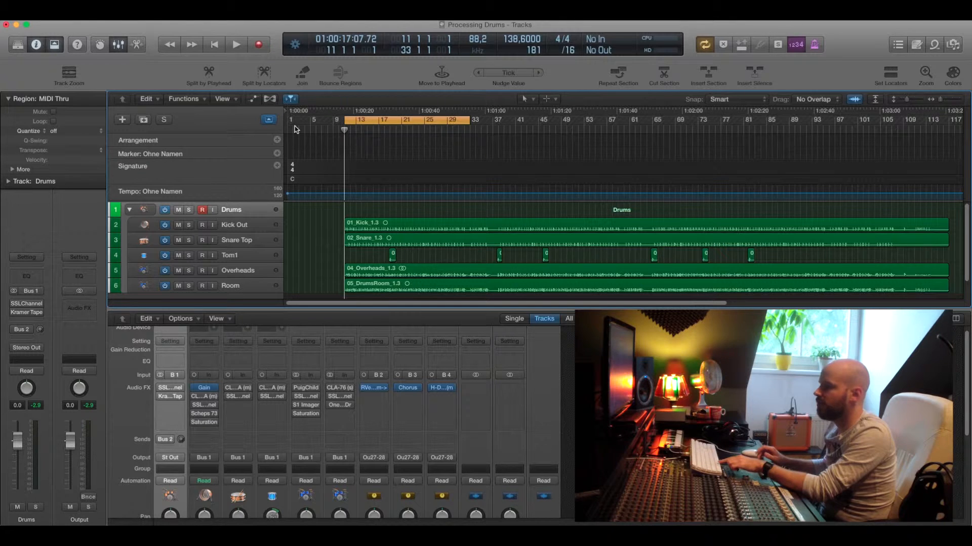
Step: Audition the drums from bar 11 with the track effects bypassed for comparison
key(space)
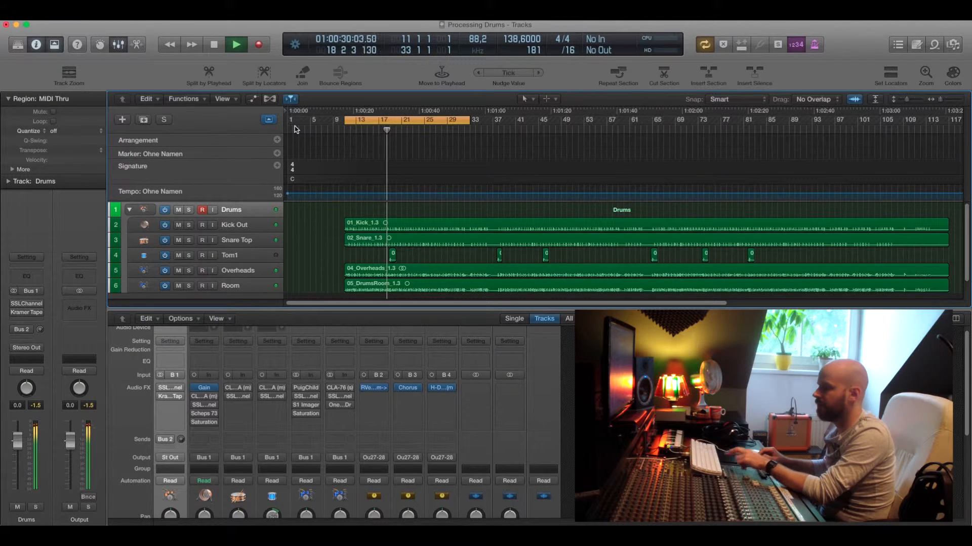
key(space)
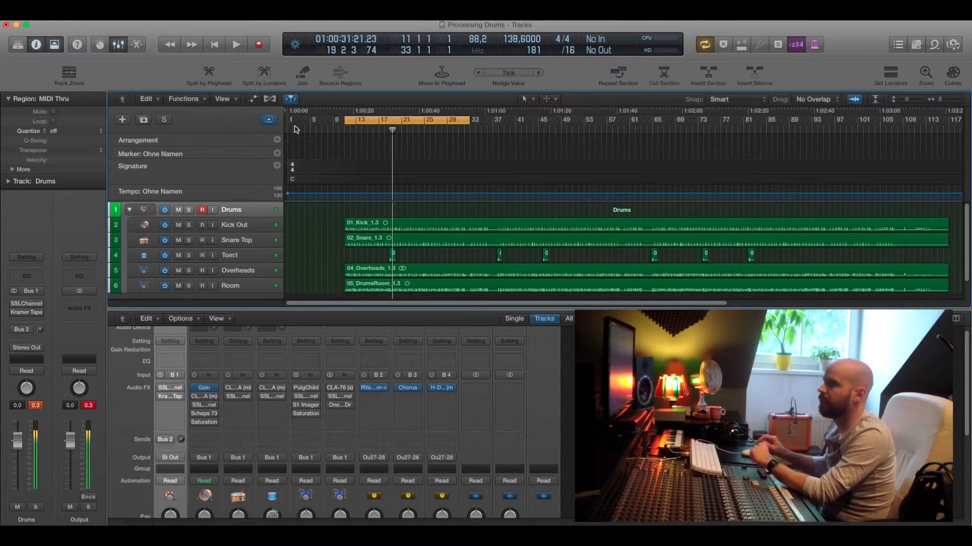
key(space)
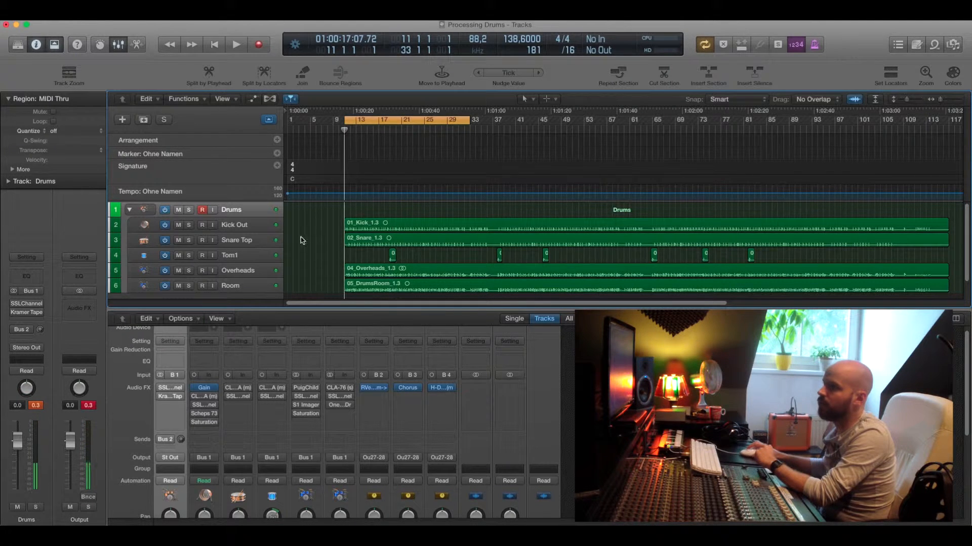
Step: Solo the Kick Out track and inspect the settings of its Gain plug-in
click(239, 226)
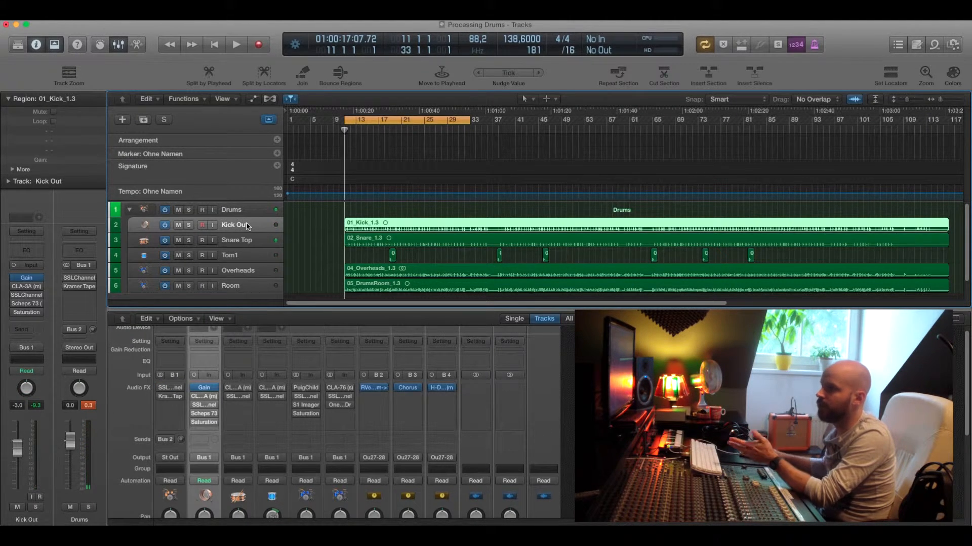
click(189, 226)
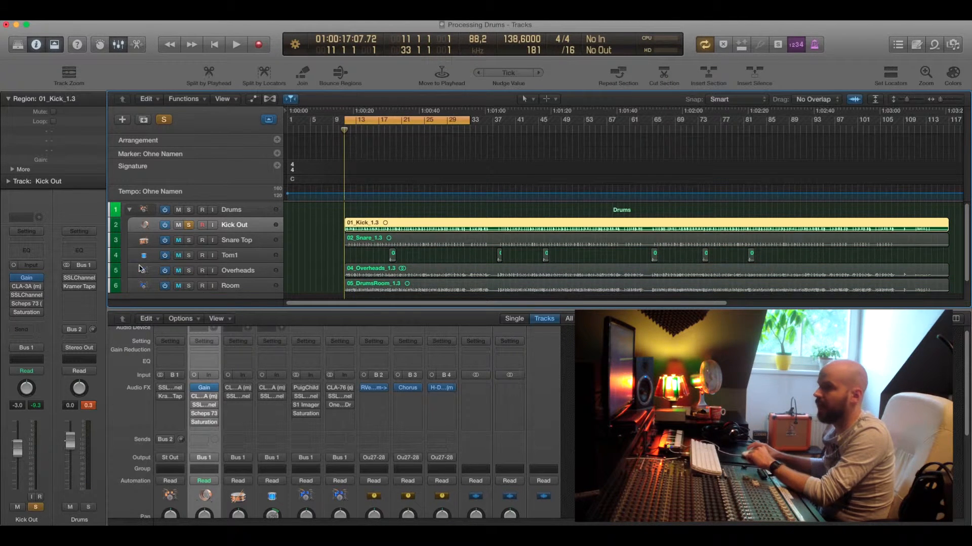
click(30, 287)
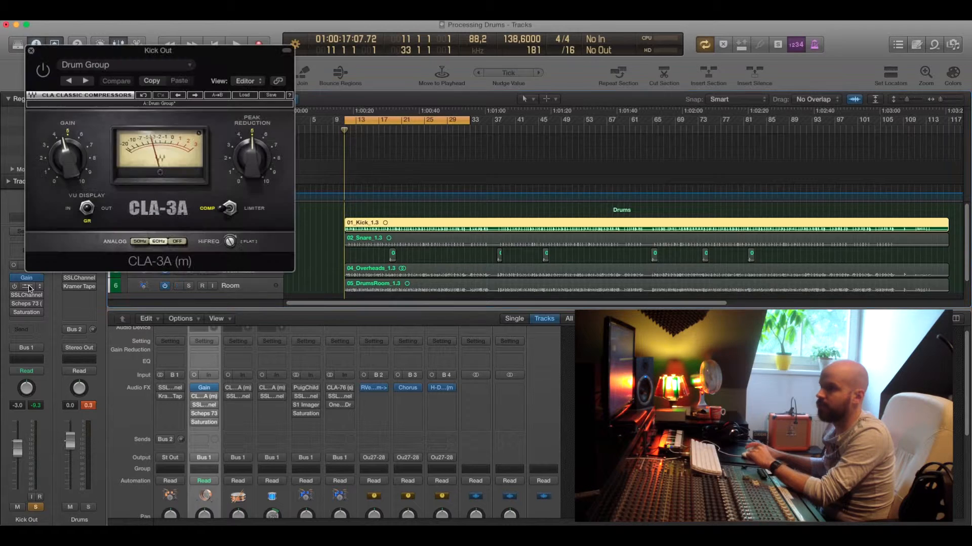
click(27, 278)
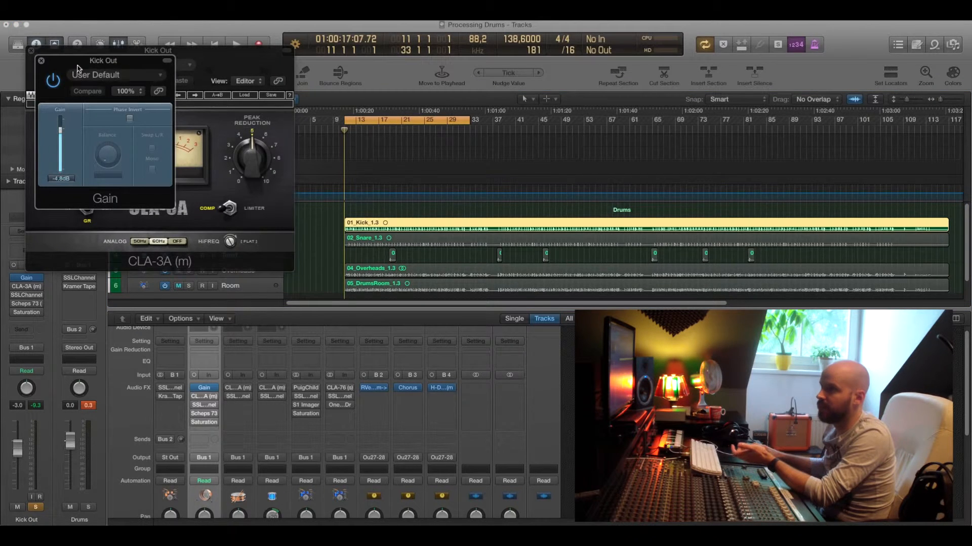
drag(78, 67, 185, 114)
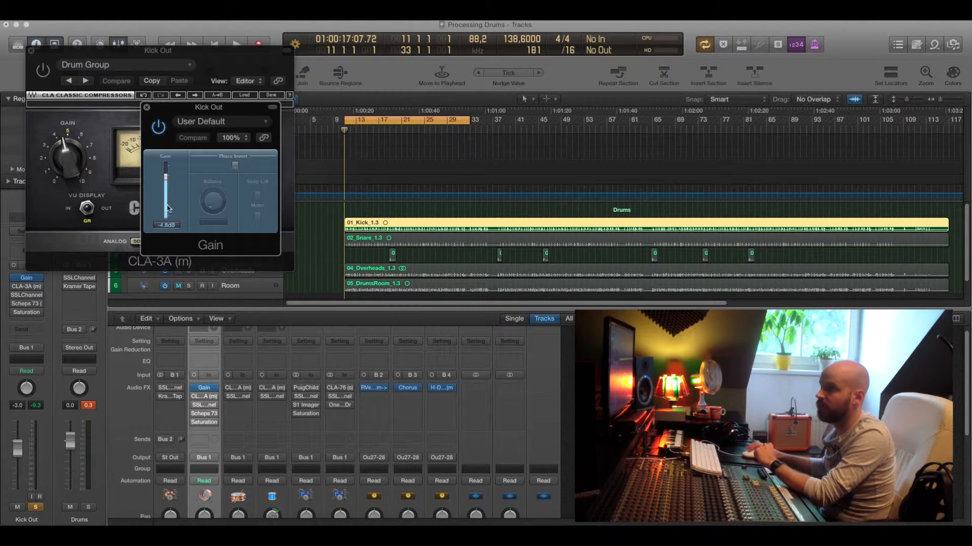
click(147, 108)
Step: Activate the CLA-3A compressor on Kick Out and audition the soloed kick through it
drag(123, 53, 156, 92)
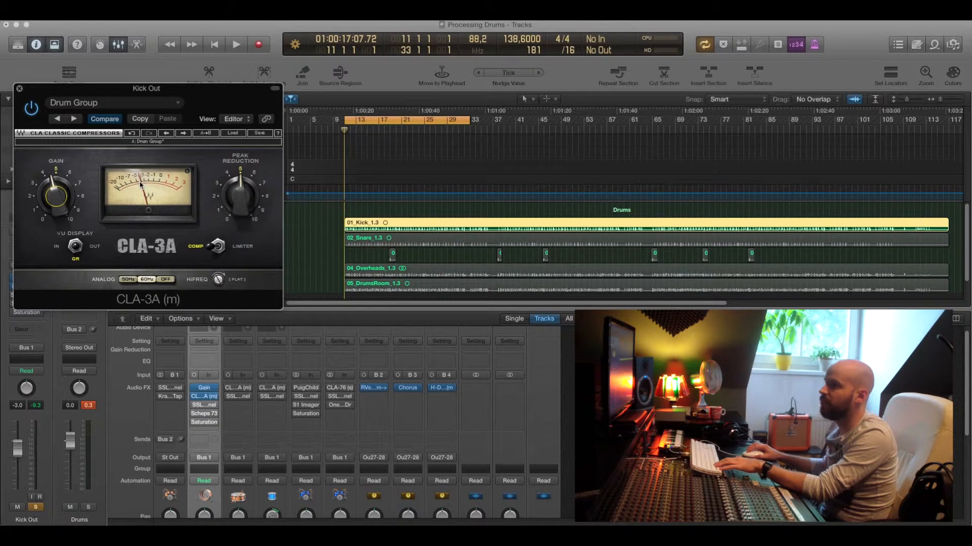
key(space)
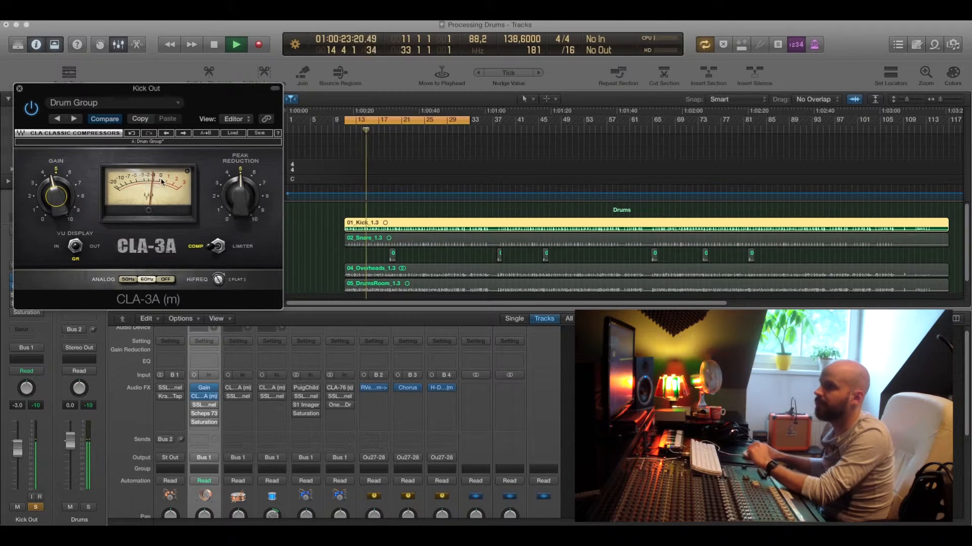
click(20, 89)
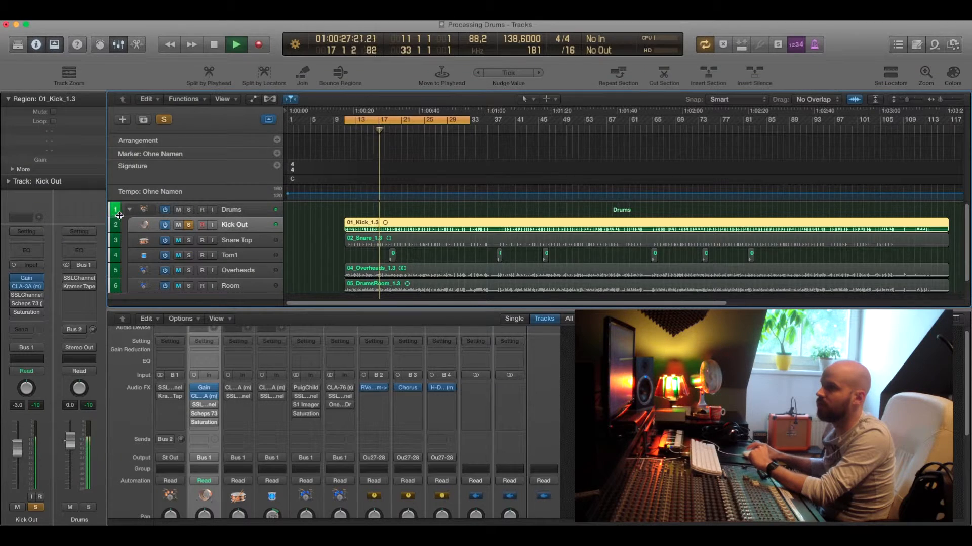
Step: Open the SSLChannel plug-in on Kick Out, bypass its EQ section and switch the plug-in on
click(27, 295)
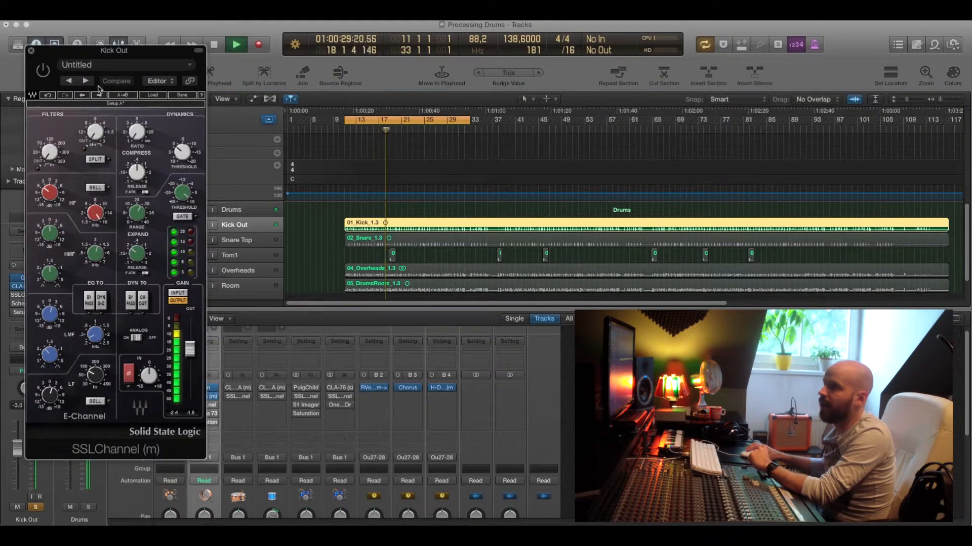
drag(99, 59, 182, 72)
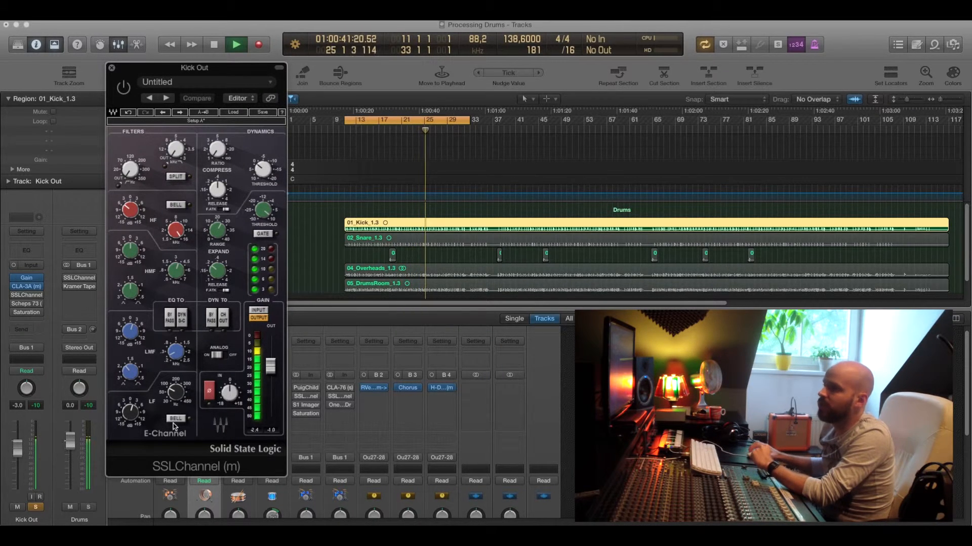
drag(188, 73, 172, 67)
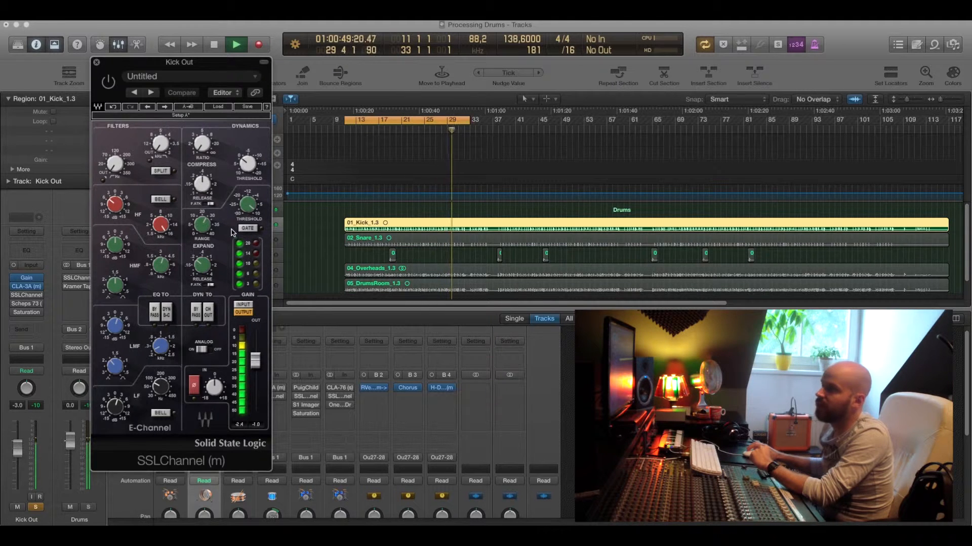
drag(194, 62, 226, 68)
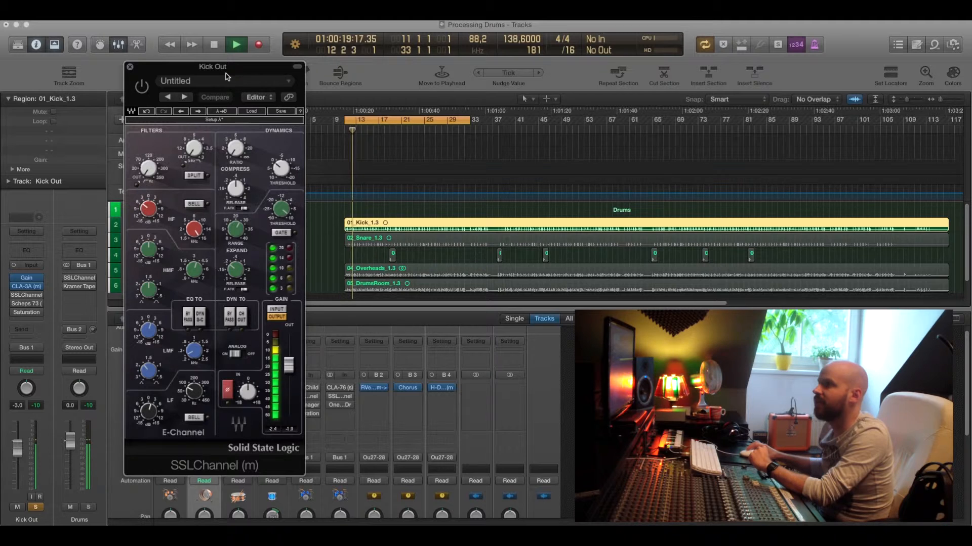
drag(230, 72, 241, 69)
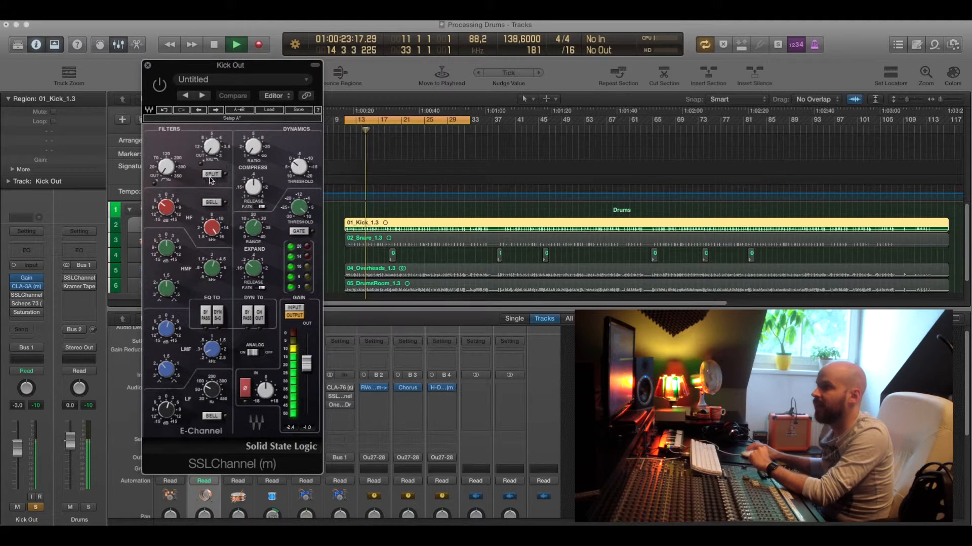
click(206, 316)
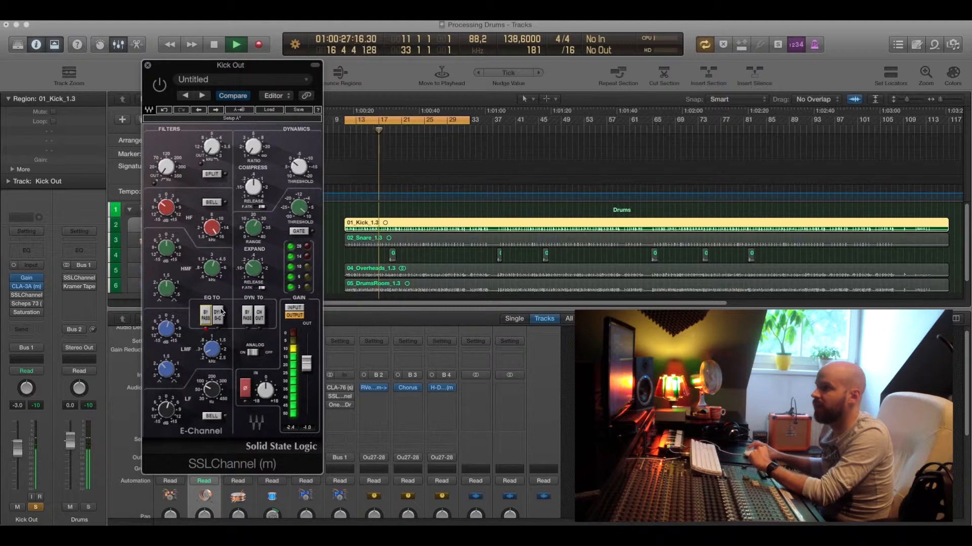
click(160, 85)
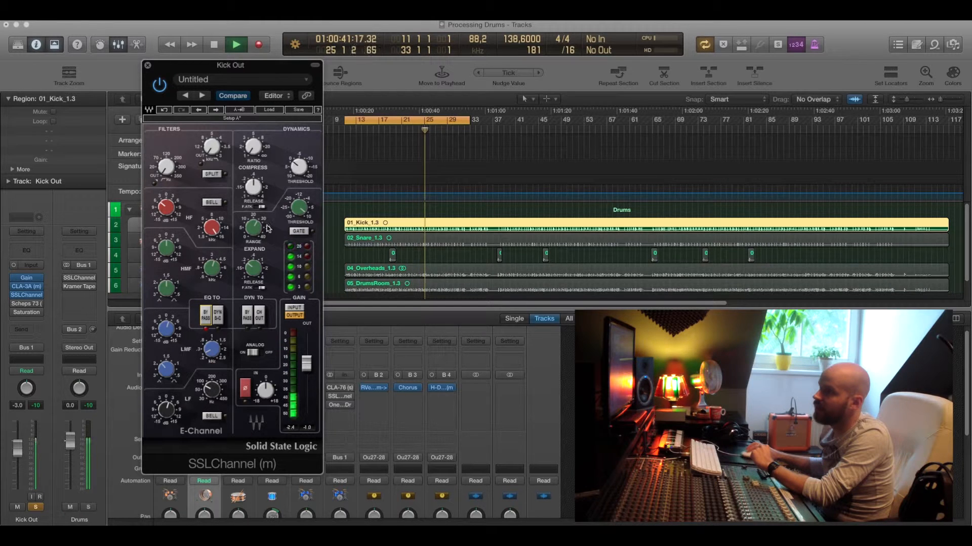
Step: Examine the SSLChannel gate's threshold, range and release settings while the kick plays
drag(301, 210, 259, 230)
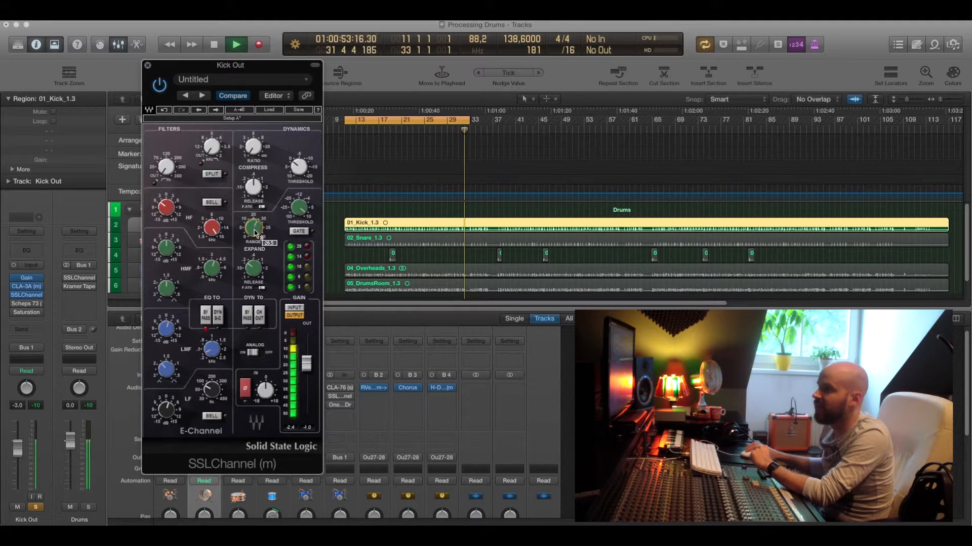
drag(253, 268, 253, 267)
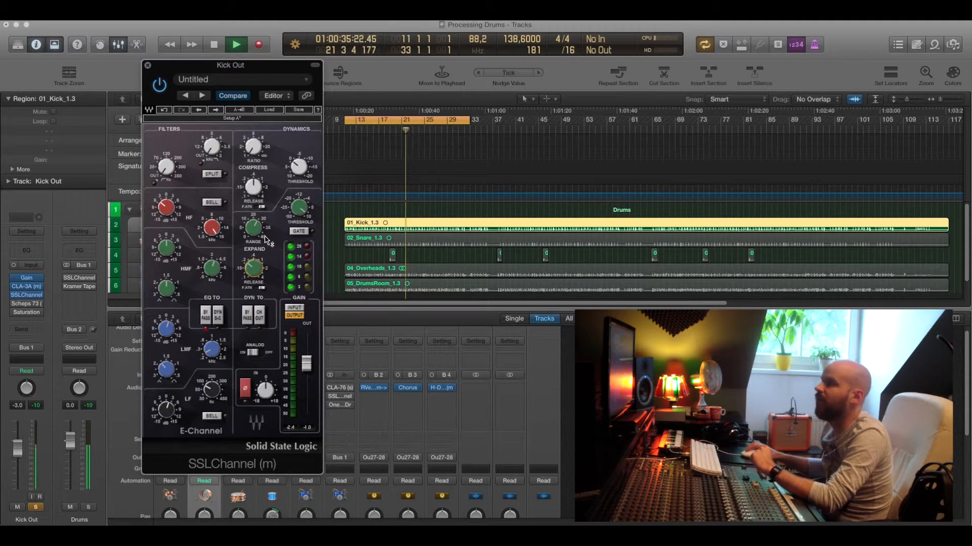
mouse_move(259, 228)
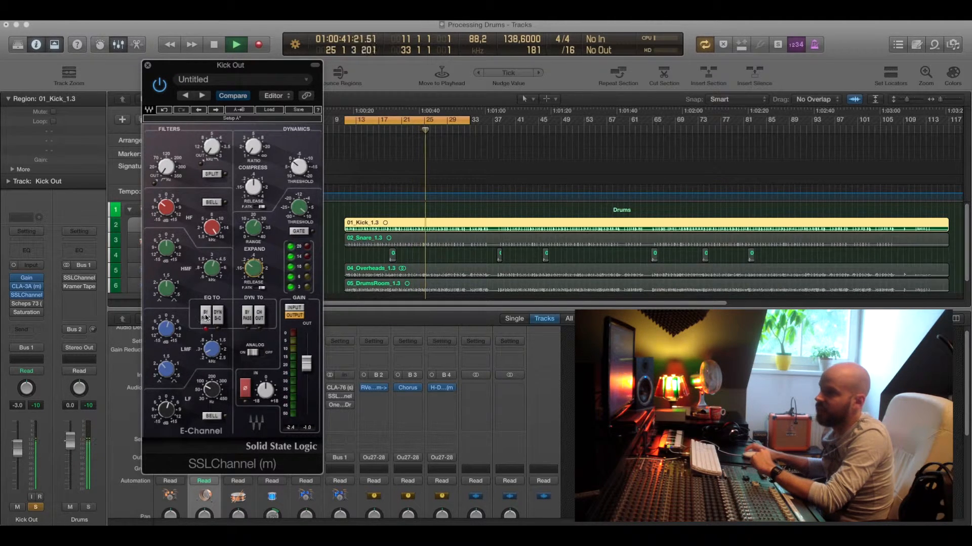
Step: Check the HF, LMF and LF band settings in the SSLChannel and reactivate its EQ section
click(208, 233)
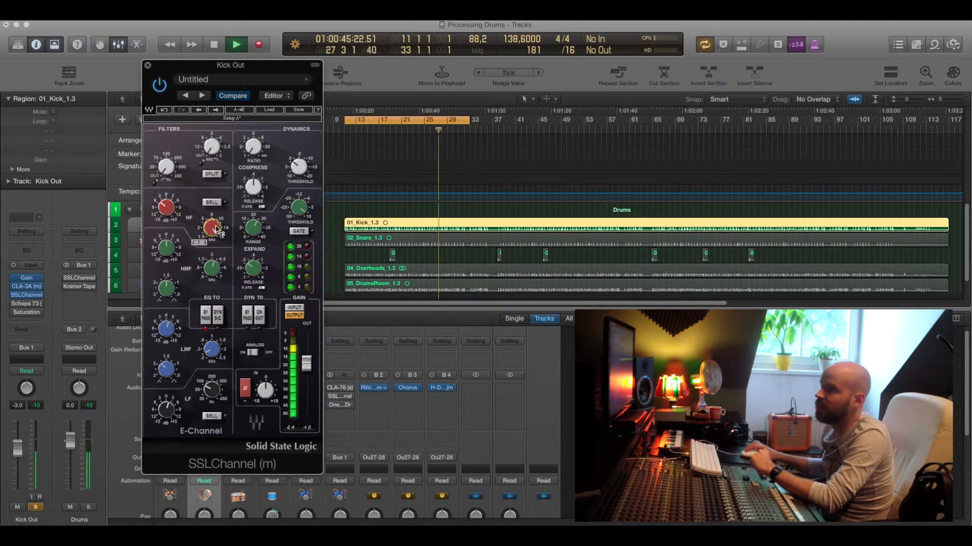
drag(167, 205, 177, 221)
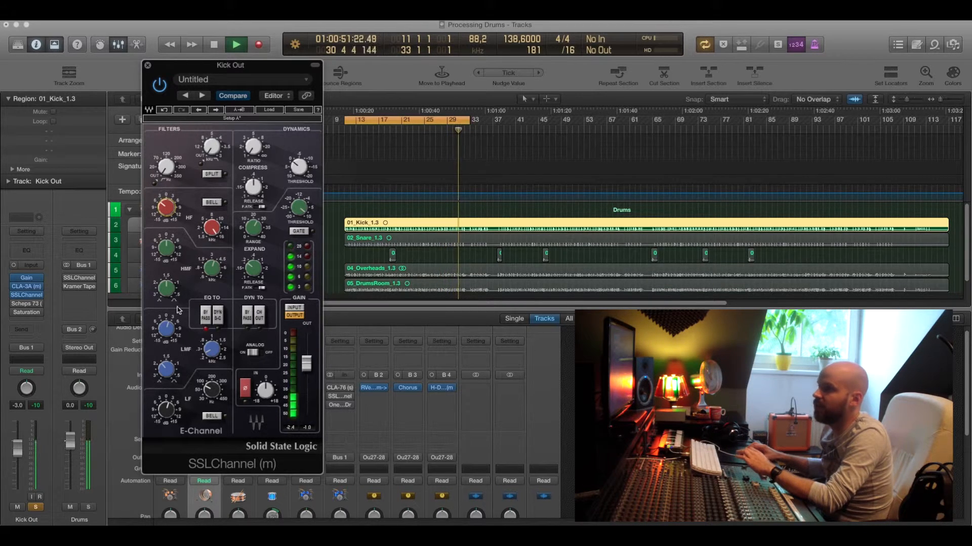
drag(211, 349, 211, 362)
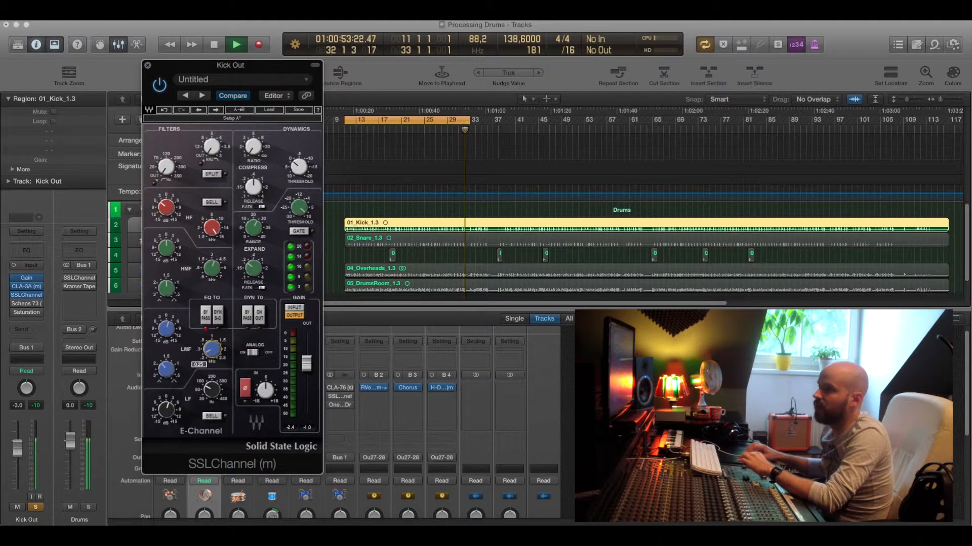
mouse_move(166, 330)
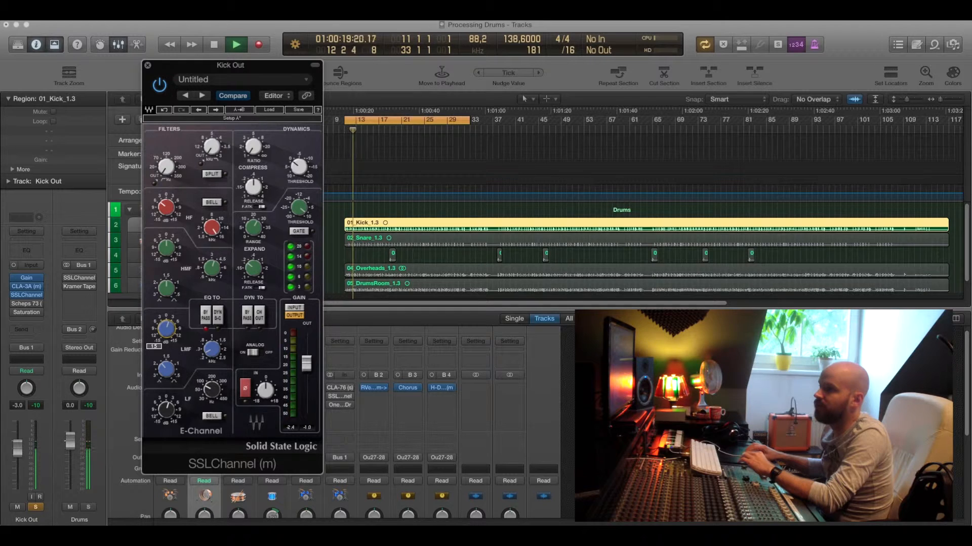
mouse_move(211, 390)
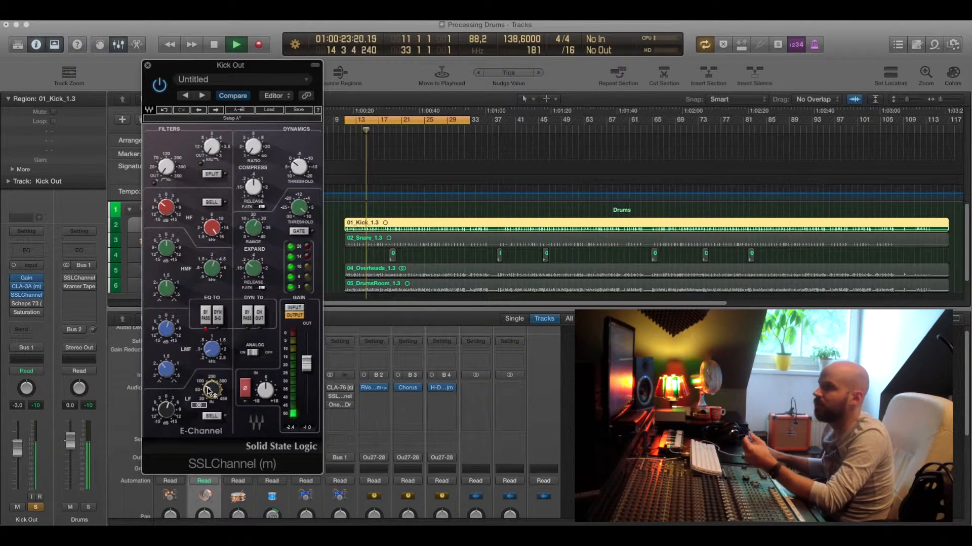
click(210, 314)
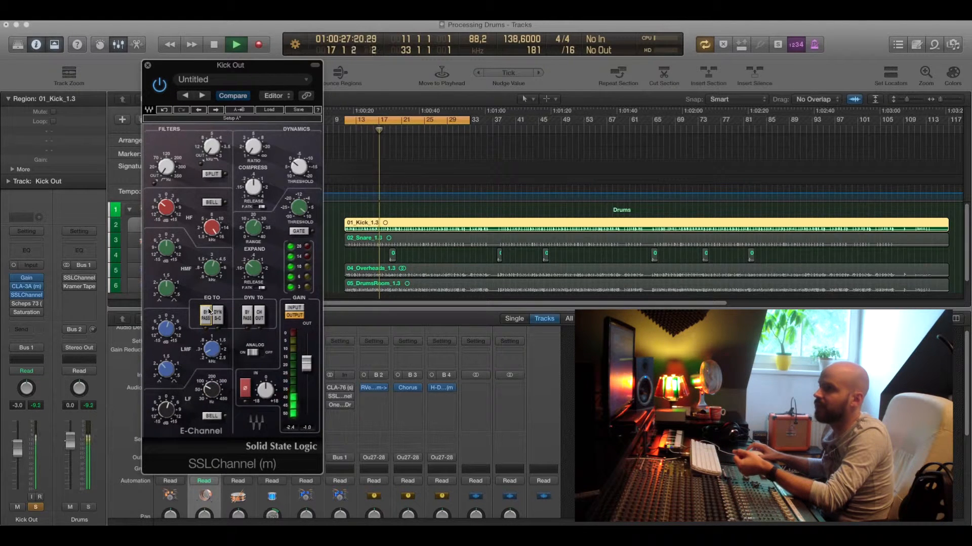
click(148, 66)
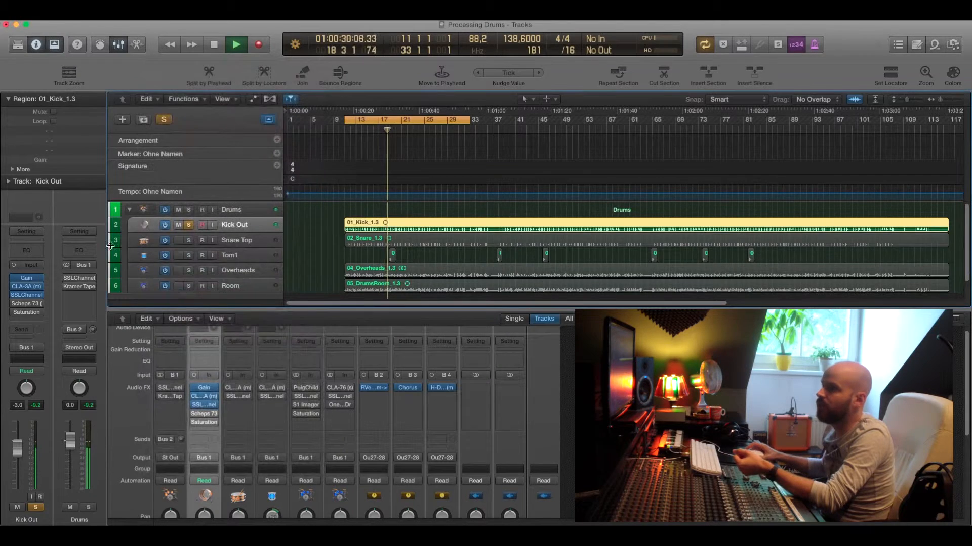
Step: Open the Scheps 73 plug-in on Kick Out and switch it on
click(31, 306)
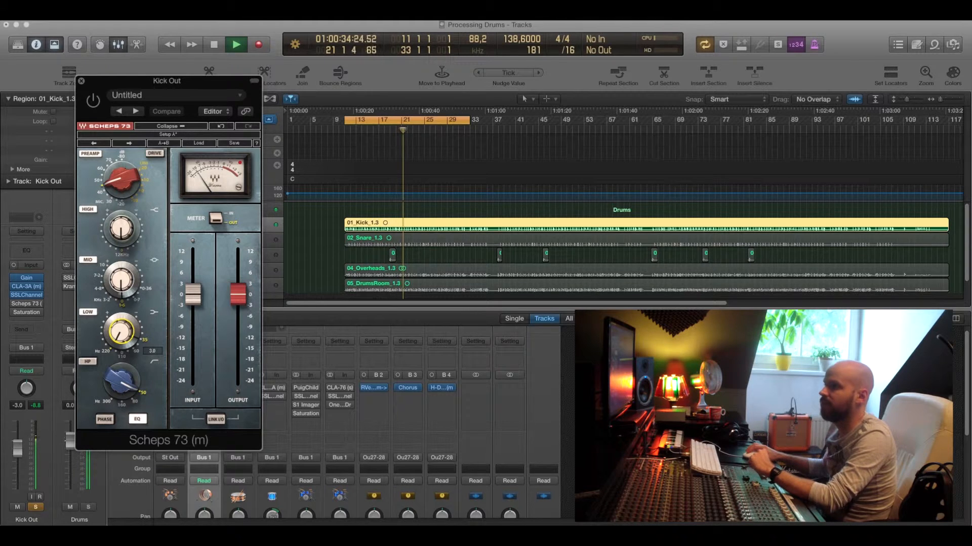
click(93, 101)
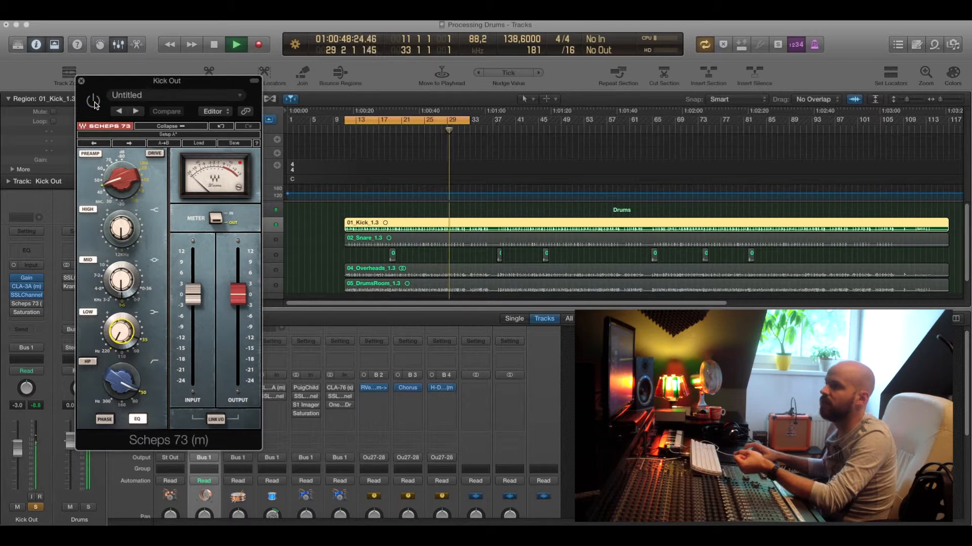
click(82, 81)
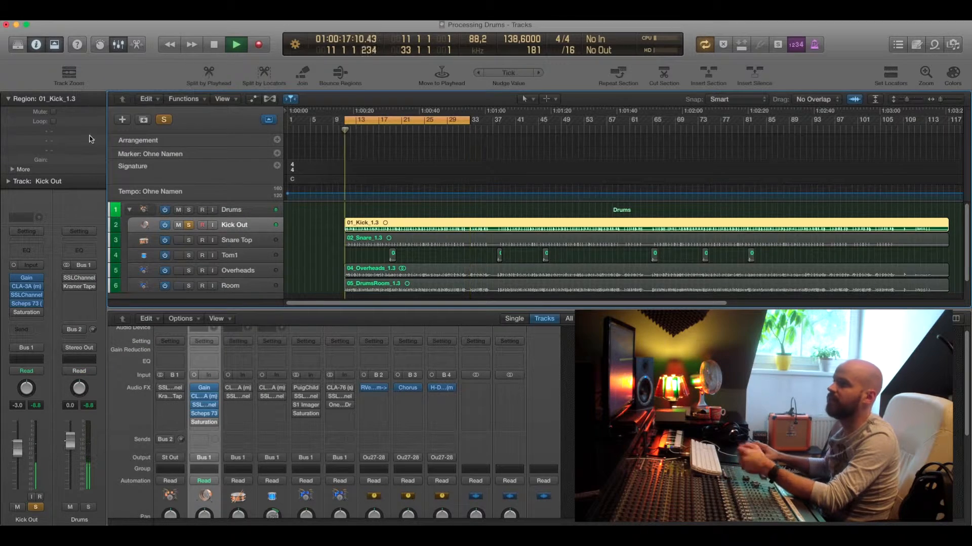
Step: Open the Saturation Knob plug-in on Kick Out, switch it on and try its saturation amount while the kick plays
click(31, 313)
drag(83, 58, 135, 141)
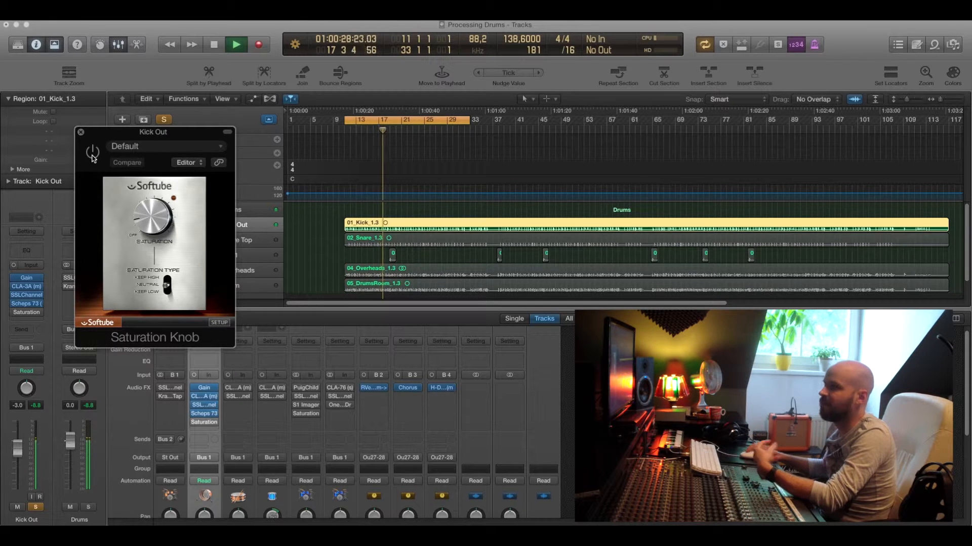
drag(93, 159, 103, 154)
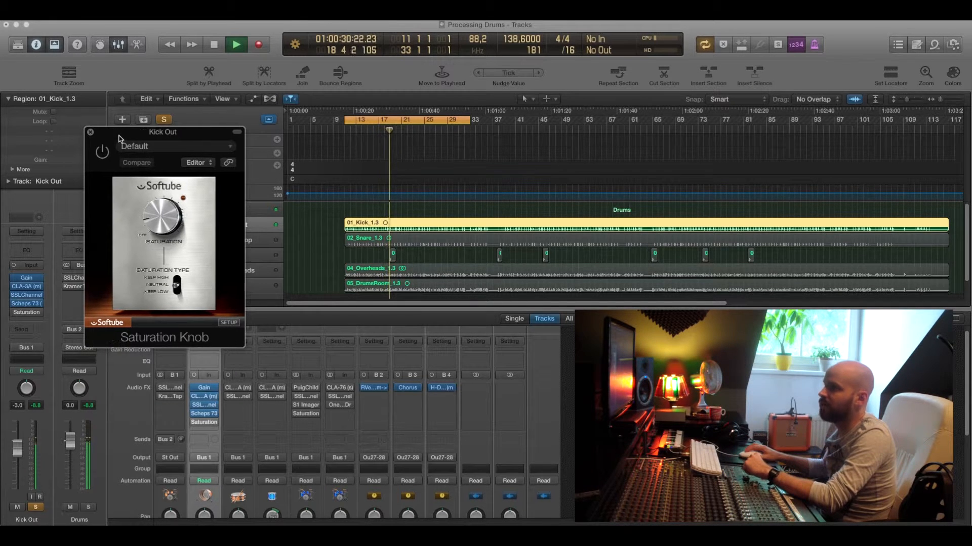
click(103, 153)
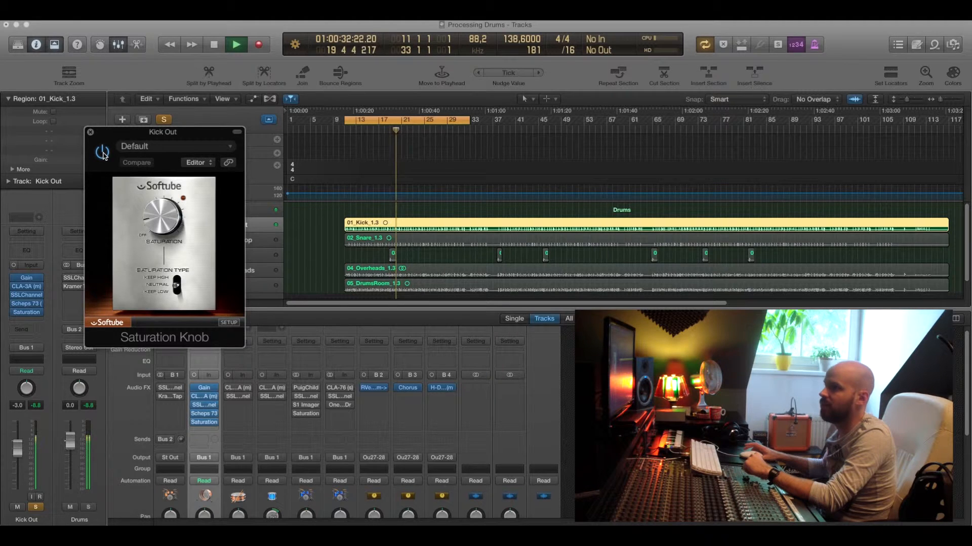
drag(157, 223, 164, 191)
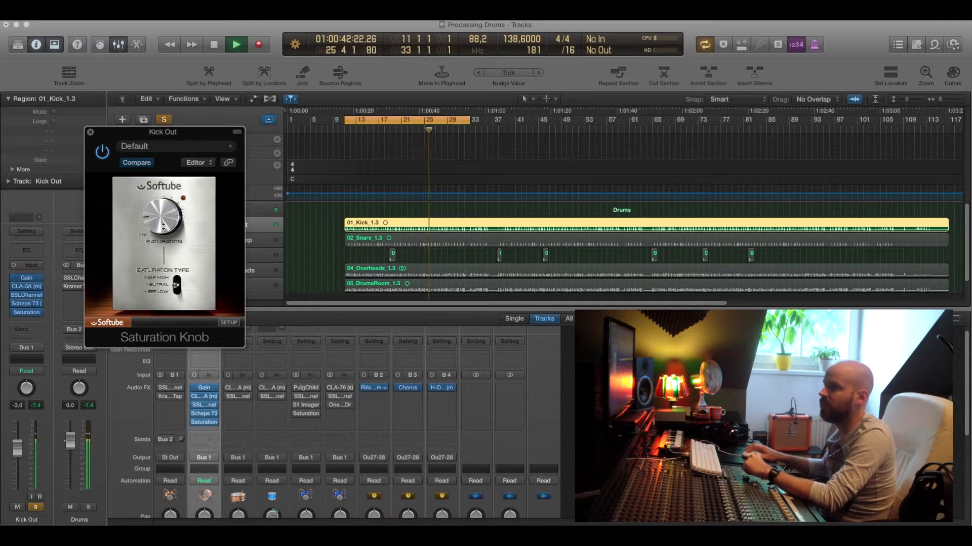
click(90, 132)
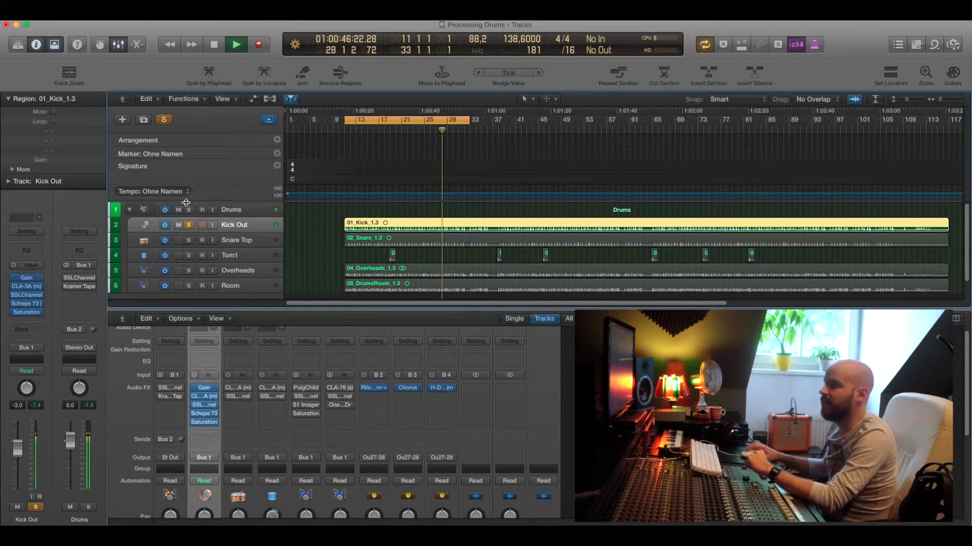
Step: Stop playback and solo the Snare Top track in place of Kick Out, selecting it
key(space)
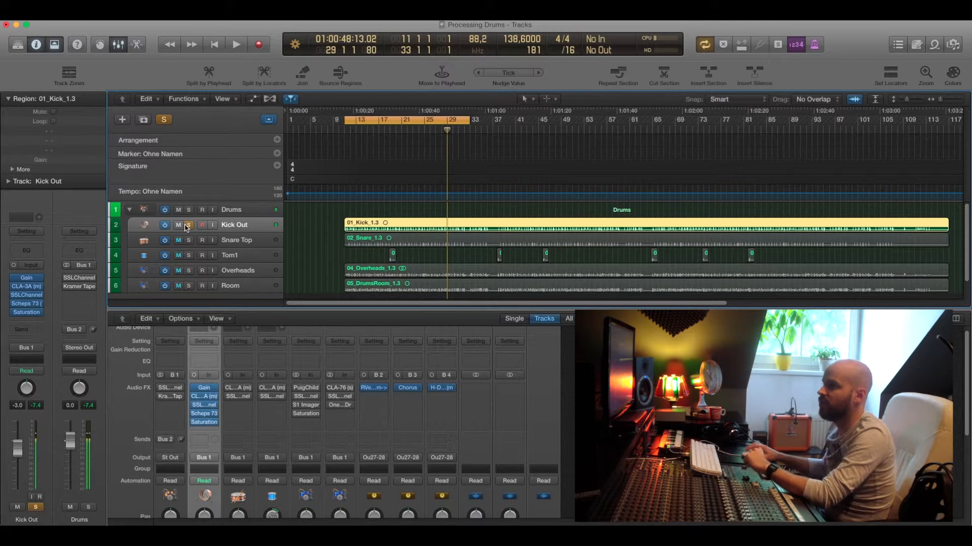
click(189, 240)
click(264, 239)
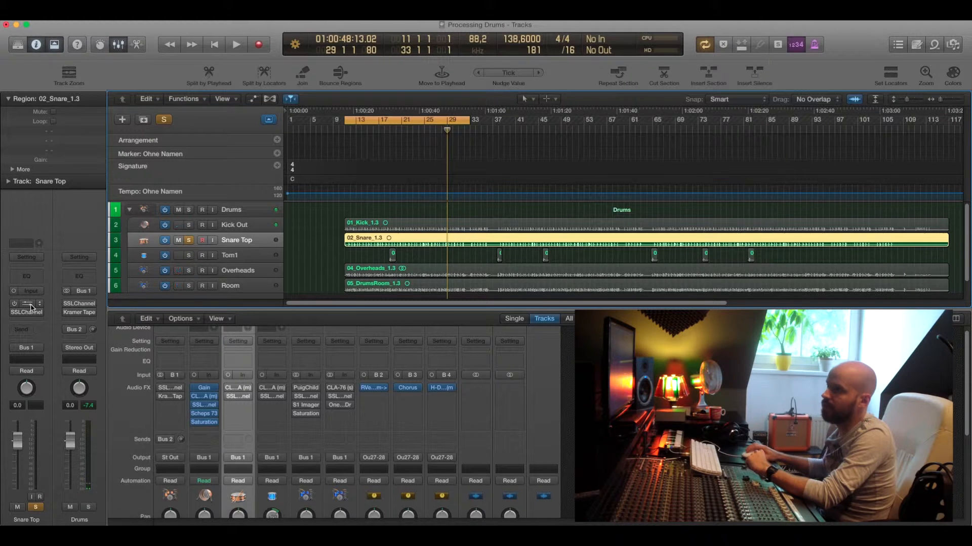
Step: Open the CLA-3A compressor on Snare Top and switch it on
click(30, 304)
drag(187, 59, 181, 43)
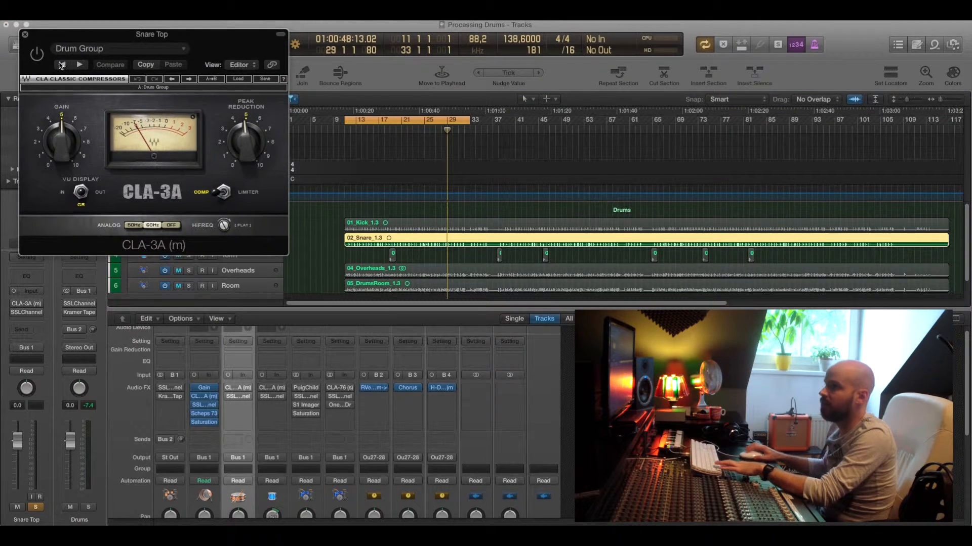
click(37, 54)
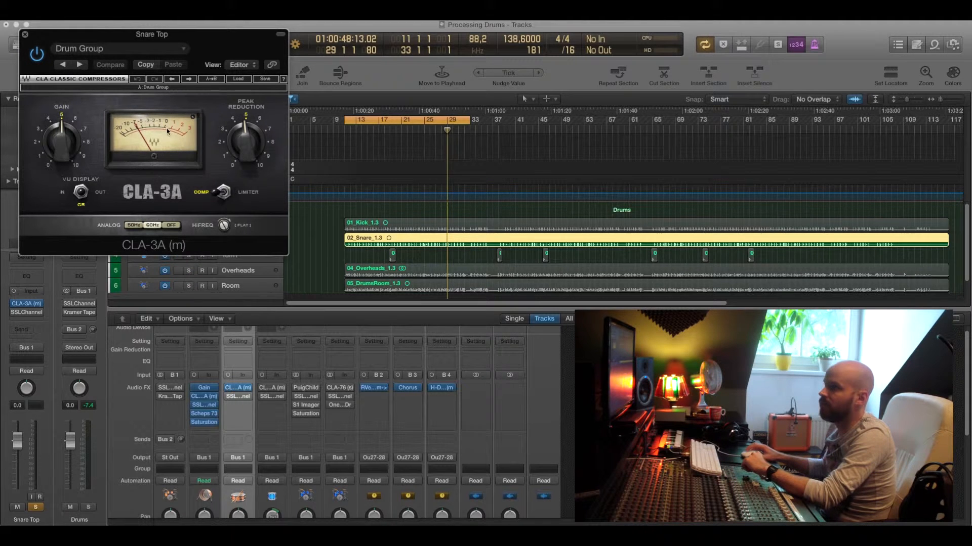
Step: Open the SSLChannel plug-in on Snare Top and bring the CLA-3A back in front of it
click(26, 313)
drag(240, 63, 152, 89)
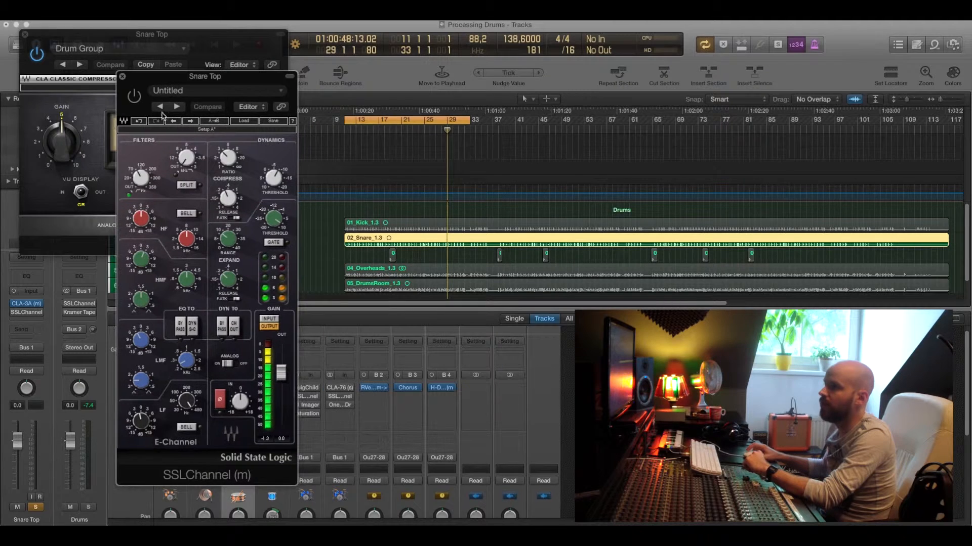
click(24, 35)
drag(206, 78, 198, 72)
click(29, 305)
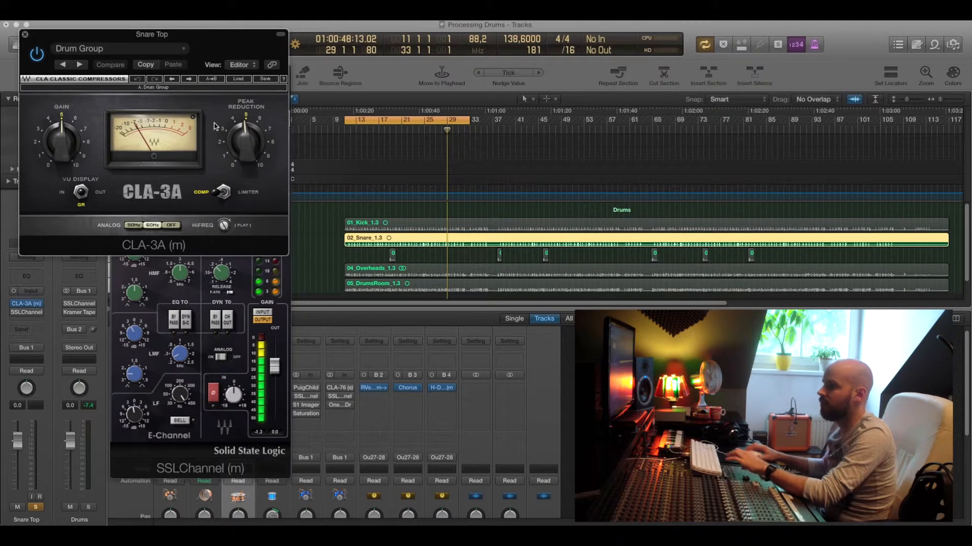
Step: Compare the playing snare with the CLA-3A off and on, and slightly adjust its peak reduction
key(space)
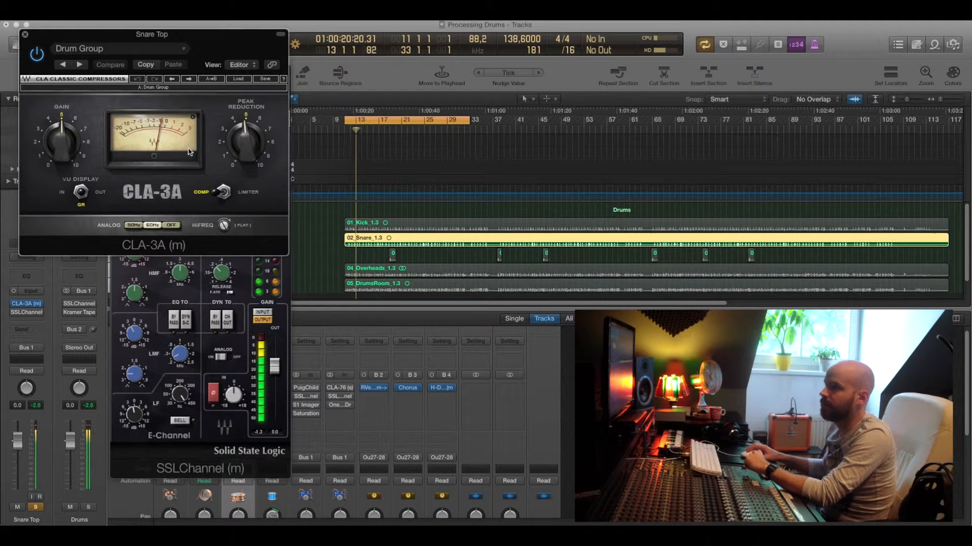
click(43, 55)
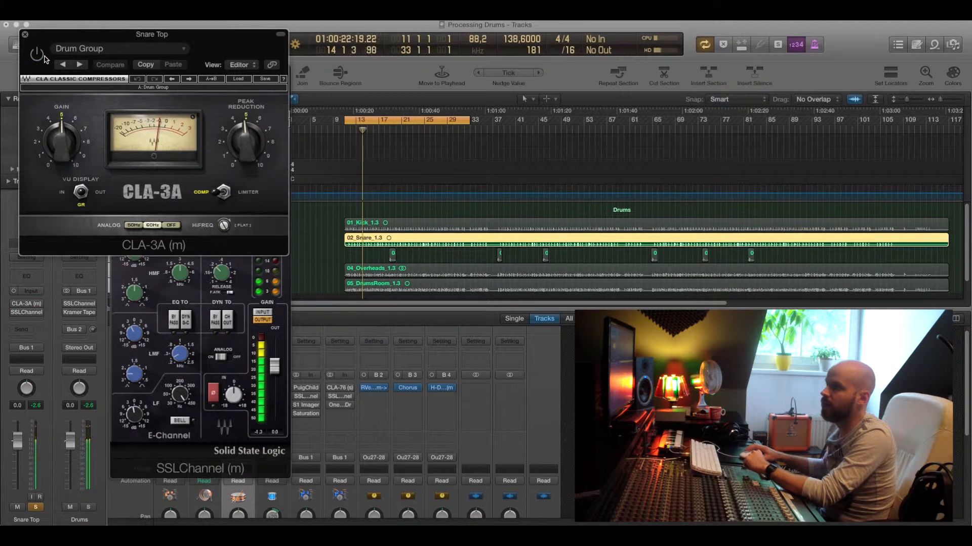
click(43, 58)
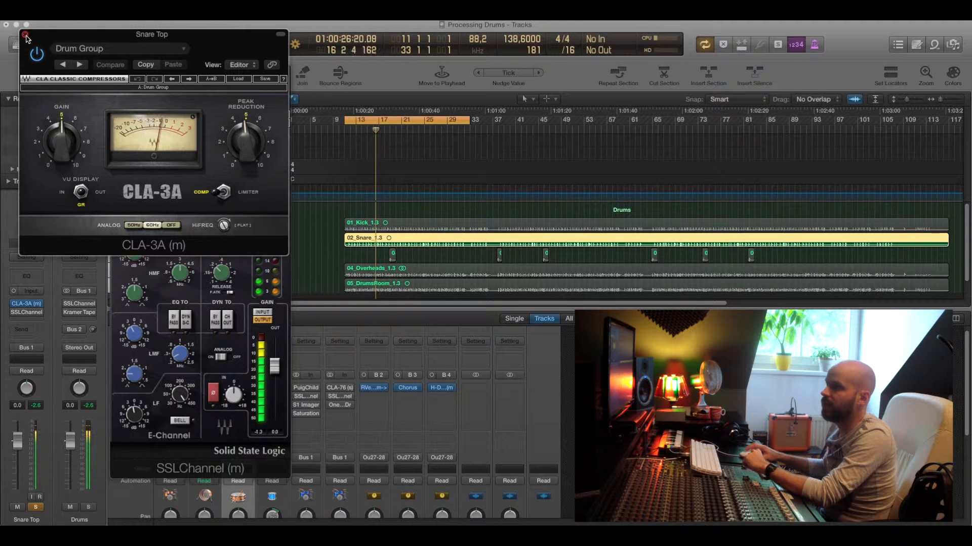
drag(242, 136, 242, 140)
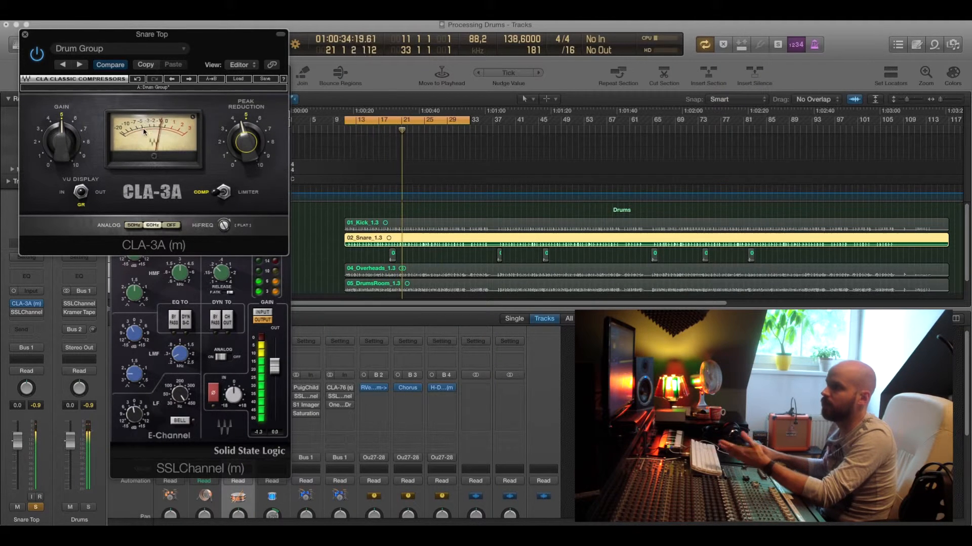
click(24, 36)
Step: Check the gate's threshold, range and release in the Snare Top SSLChannel and switch the plug-in on
drag(202, 85, 221, 102)
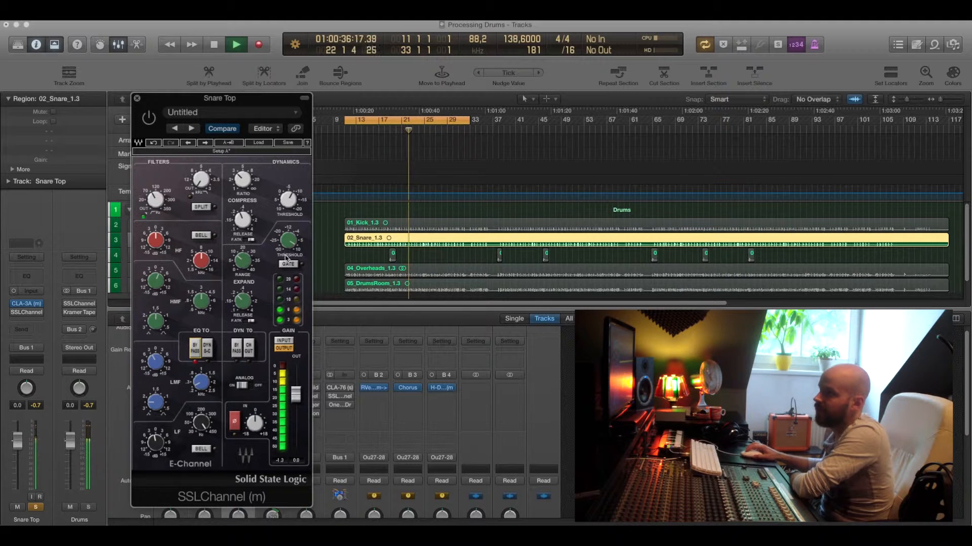
drag(290, 247, 290, 233)
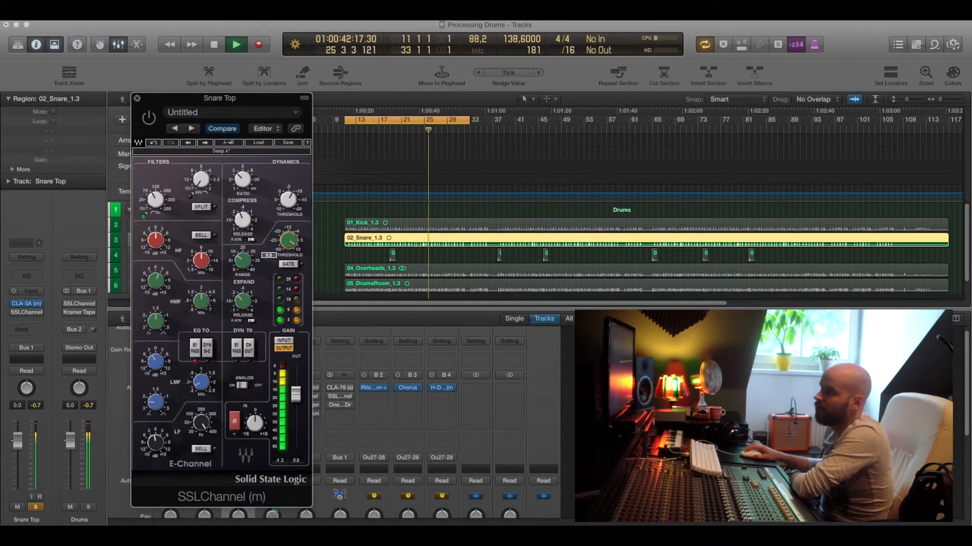
drag(249, 264, 248, 258)
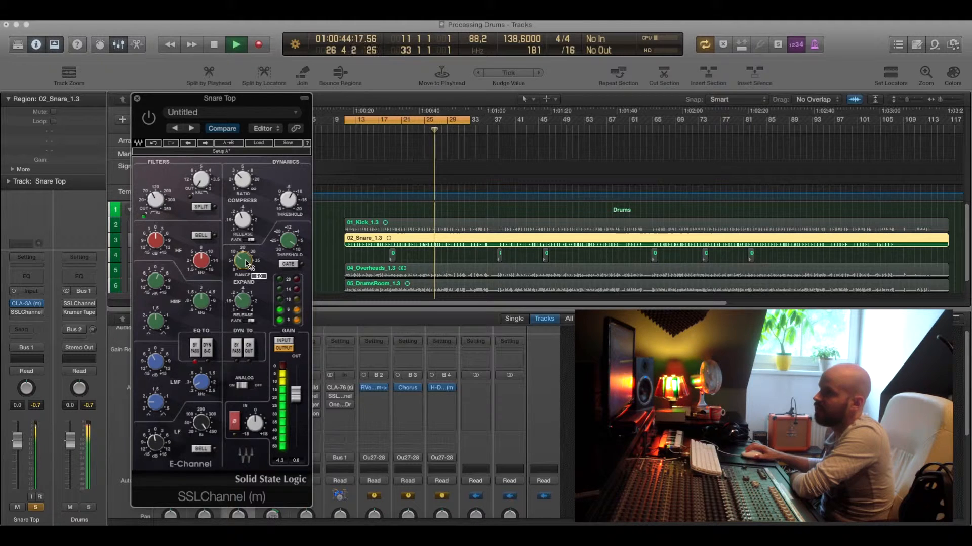
drag(248, 301, 248, 298)
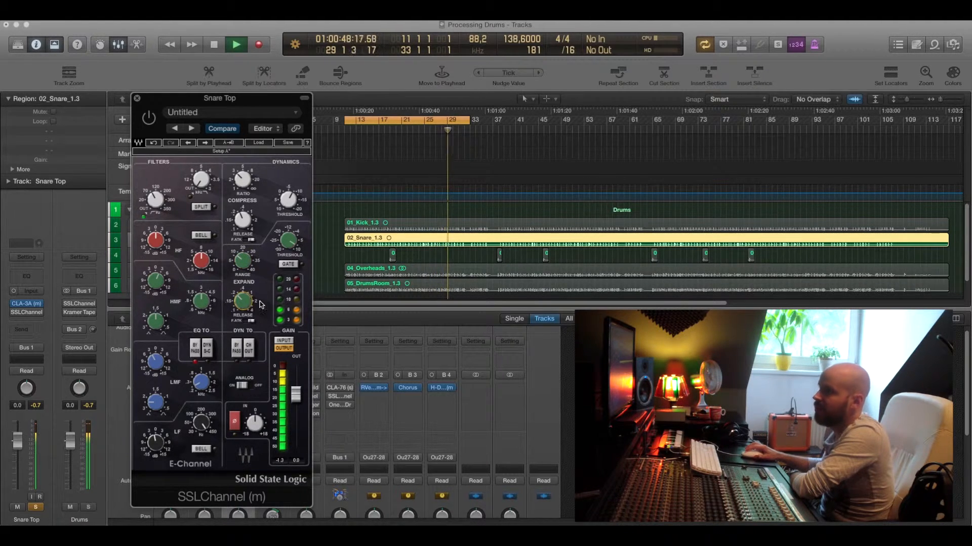
click(149, 120)
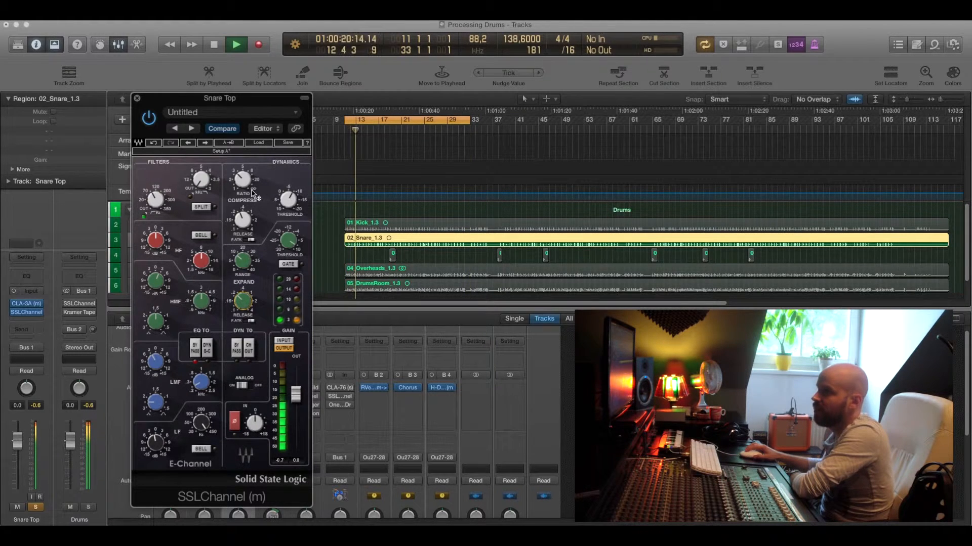
Step: Examine the SSLChannel compressor's ratio, threshold and release on the snare with the CLA-3A open beside it
click(26, 304)
drag(119, 54, 587, 102)
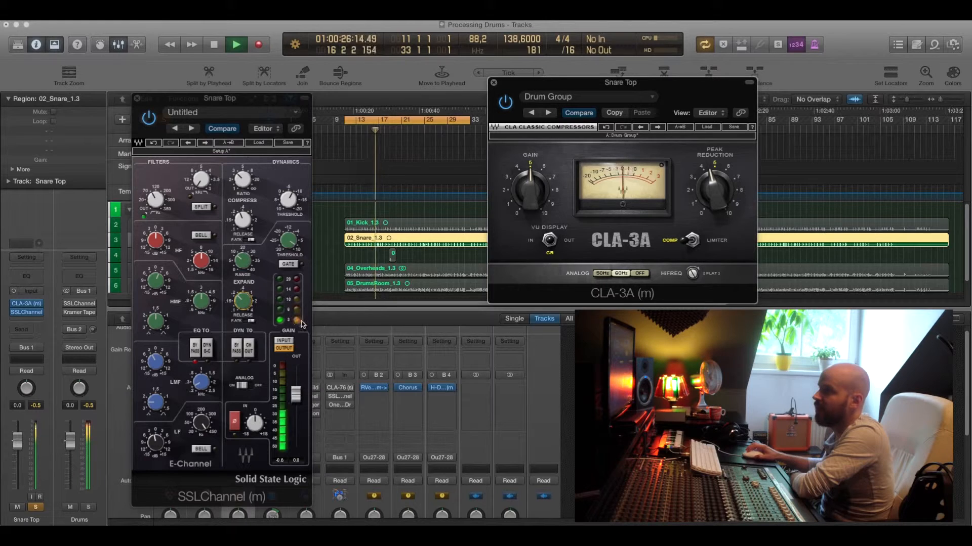
click(244, 179)
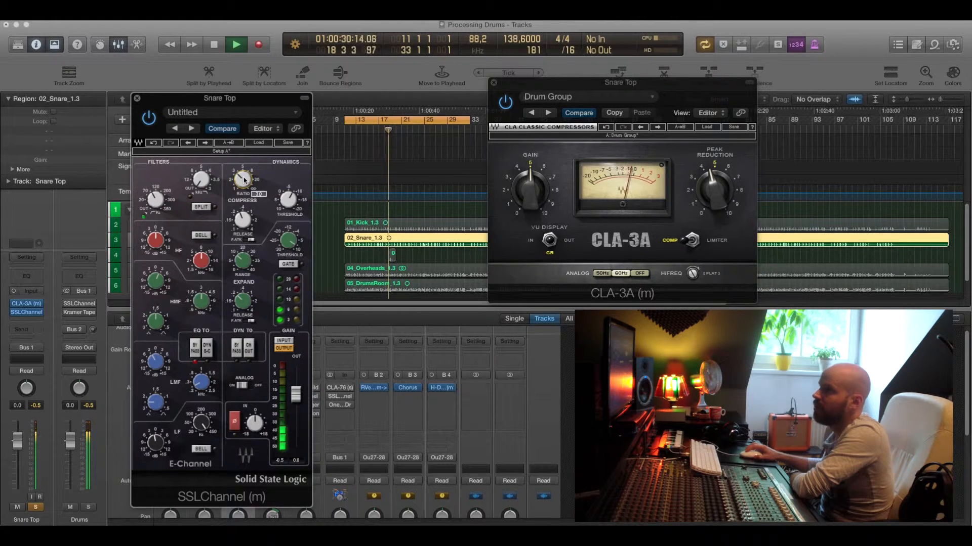
drag(290, 202, 290, 200)
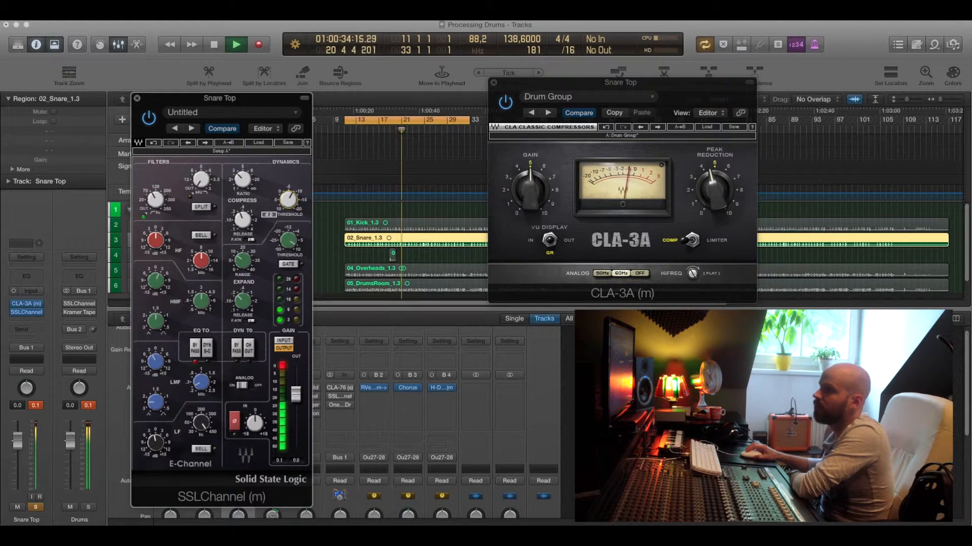
click(243, 220)
drag(242, 220, 243, 222)
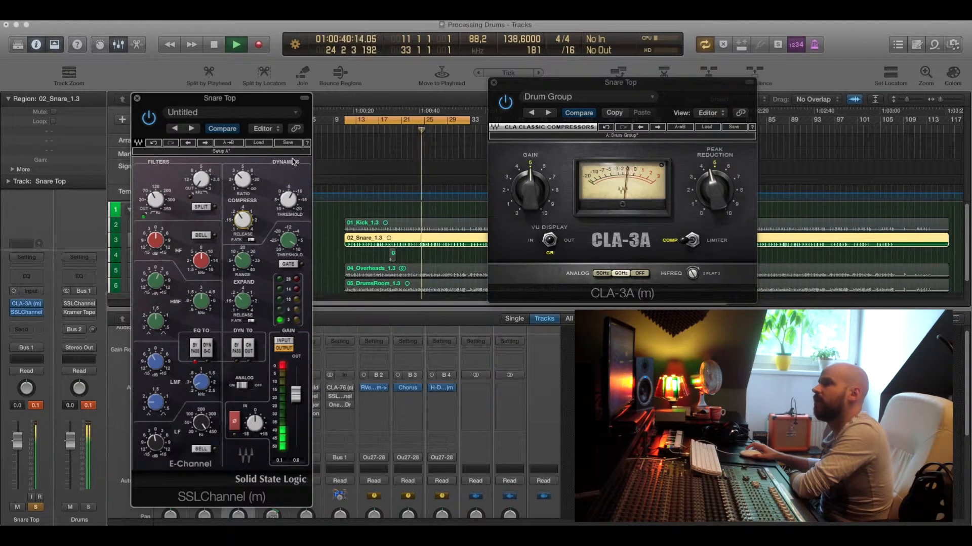
click(495, 84)
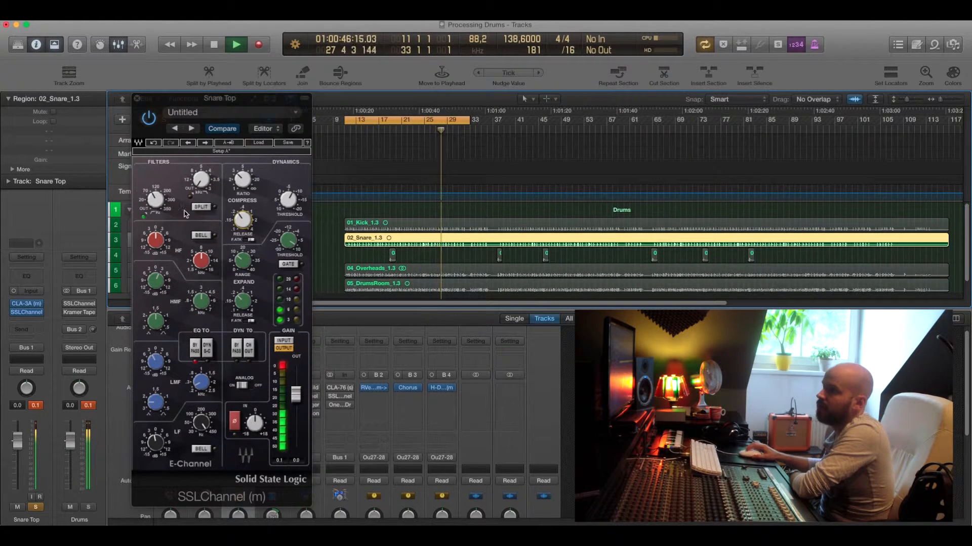
Step: Examine the high-pass filter and the HMF, LMF and LF band settings in the Snare Top SSLChannel
click(155, 199)
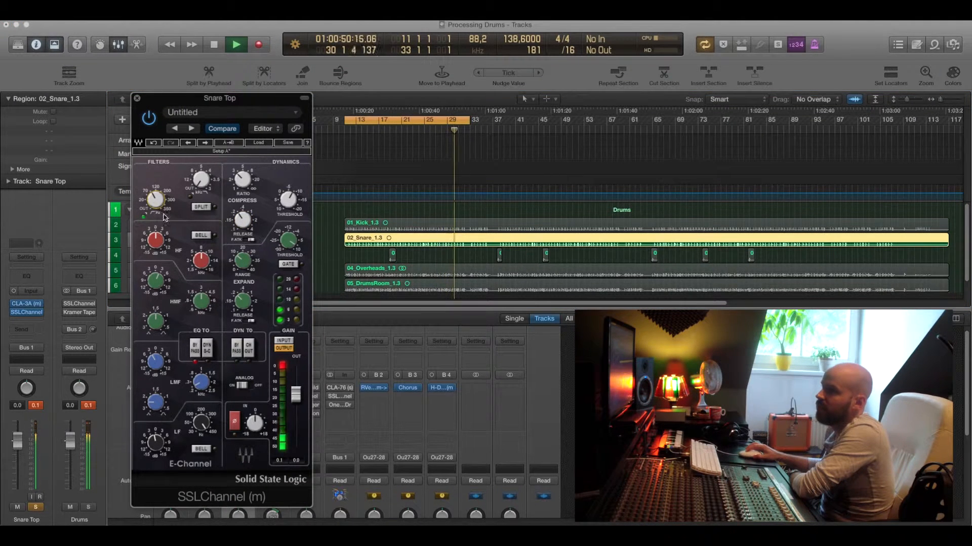
mouse_move(155, 198)
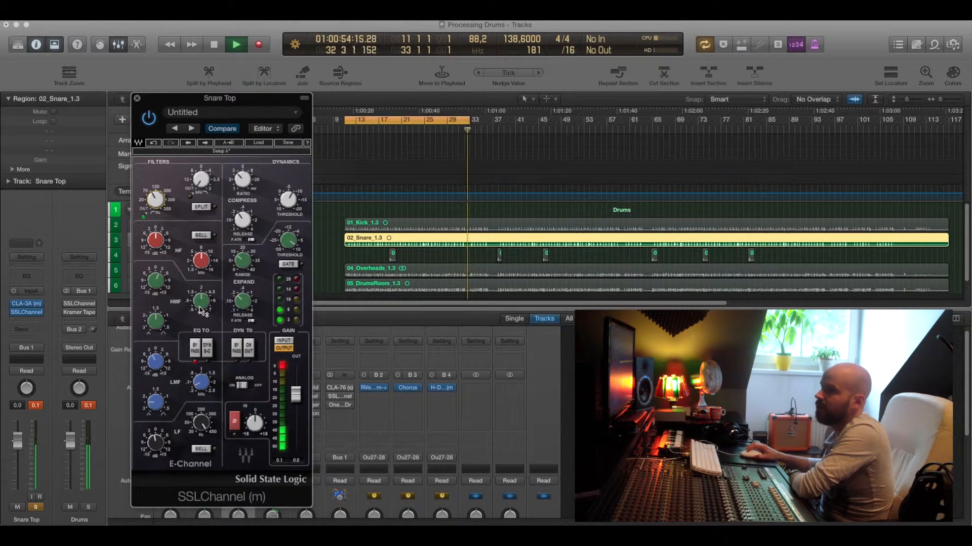
click(163, 281)
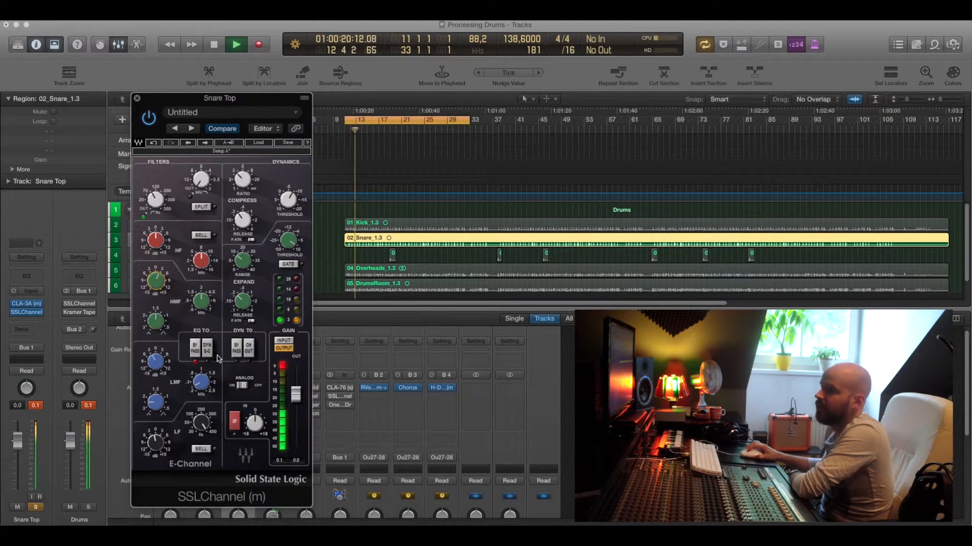
click(201, 382)
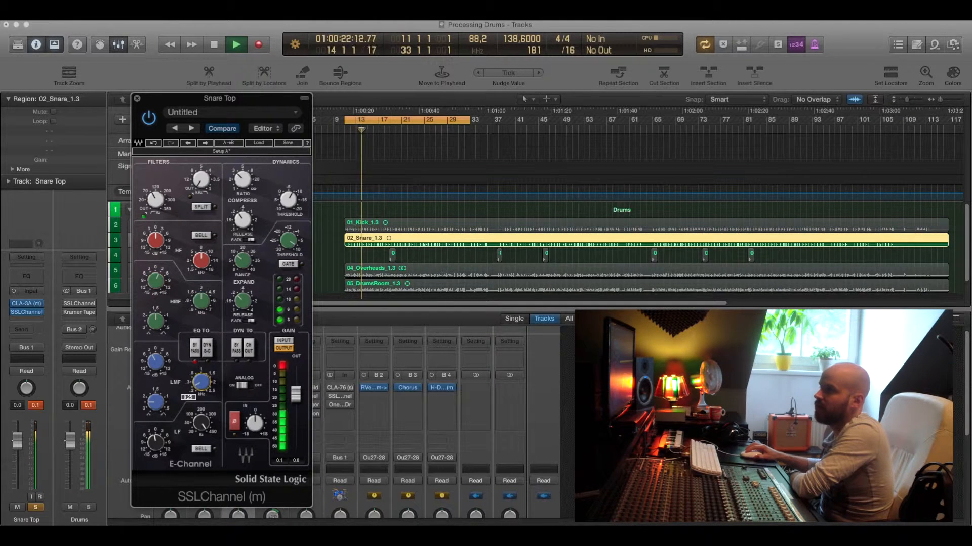
click(159, 363)
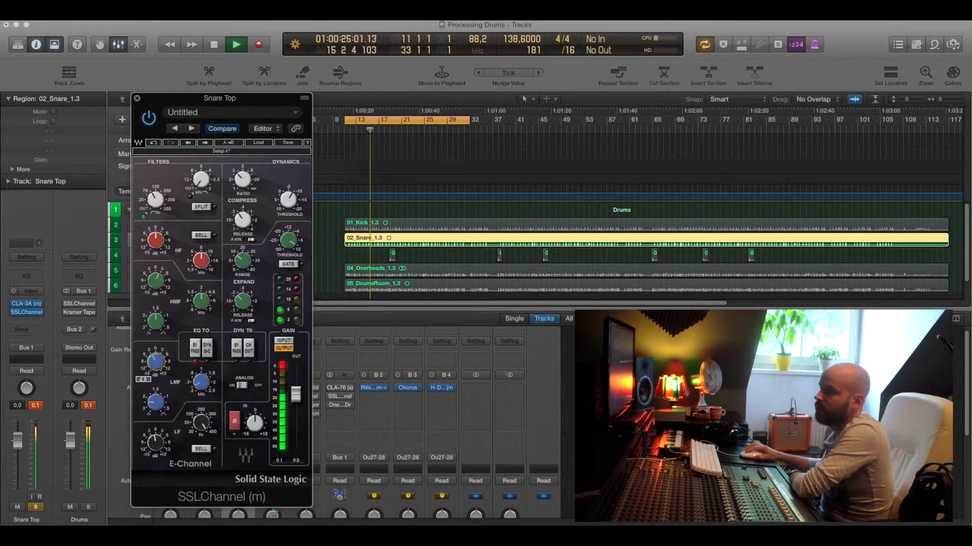
click(204, 422)
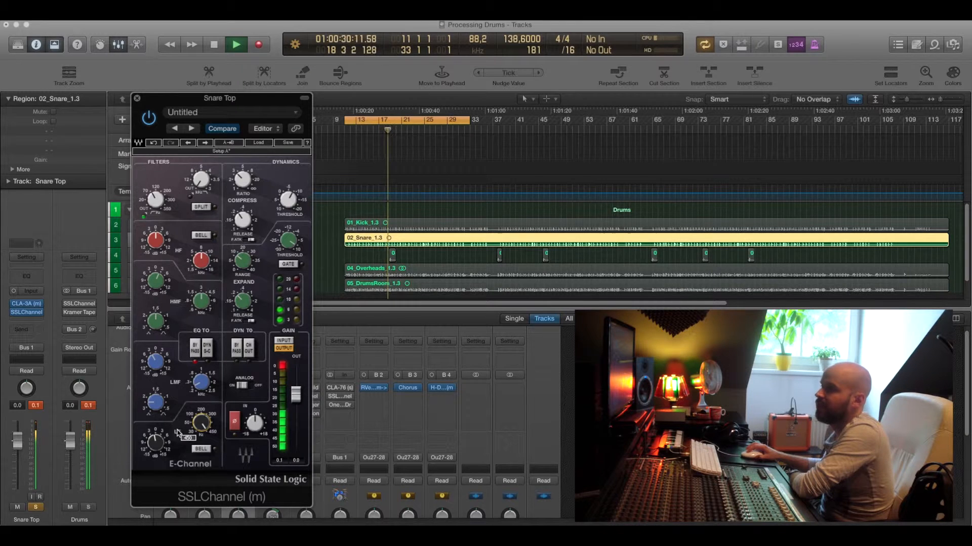
click(156, 443)
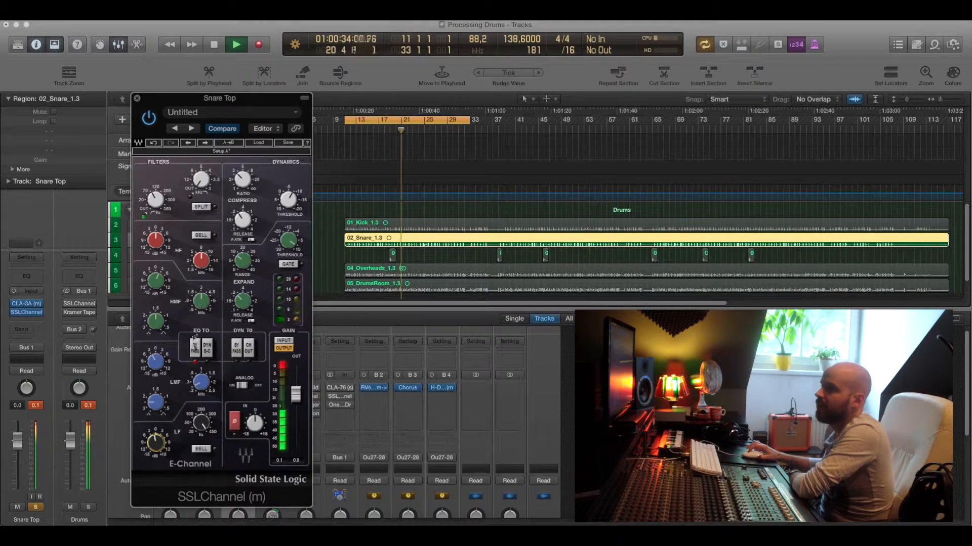
Step: Reactivate the SSLChannel's EQ section on Snare Top, reset its output meter and toggle the plug-in to compare the snare
click(194, 348)
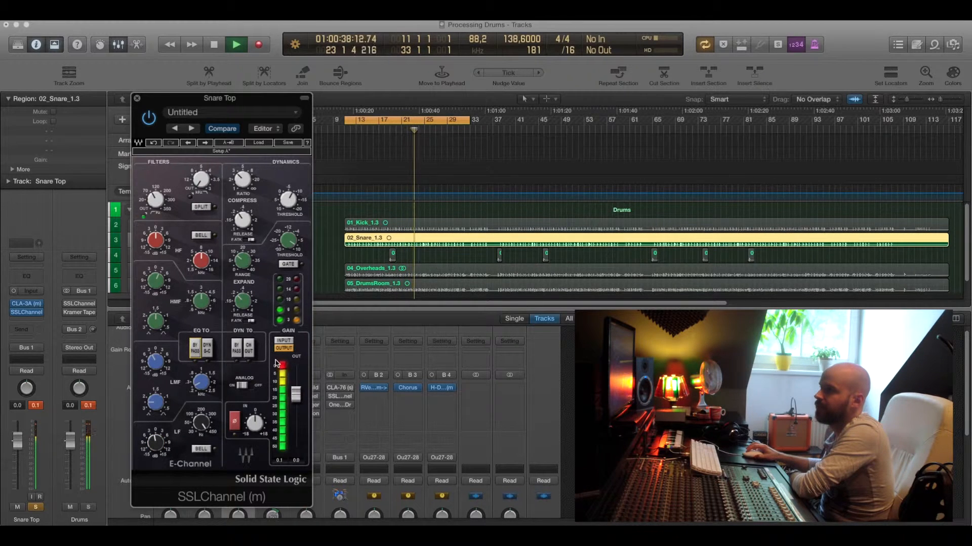
click(284, 367)
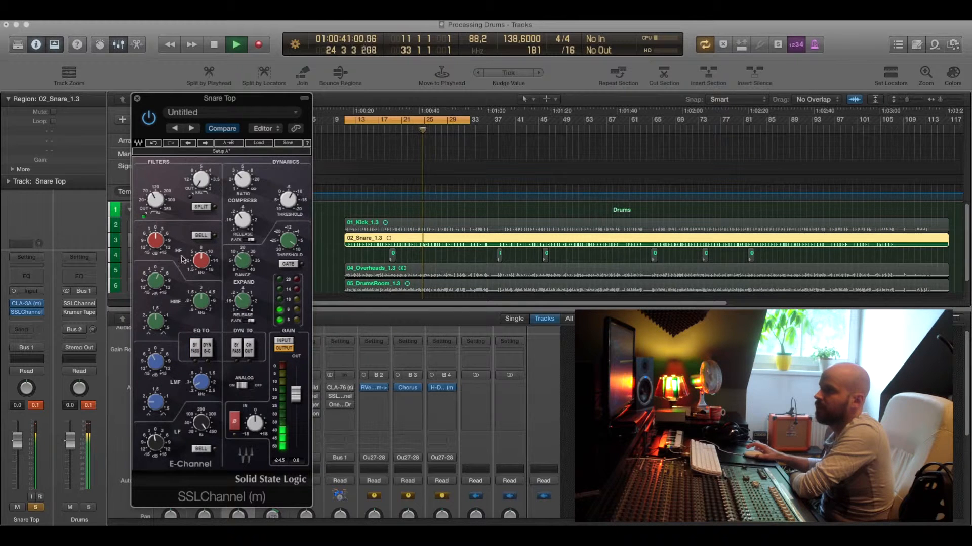
click(149, 119)
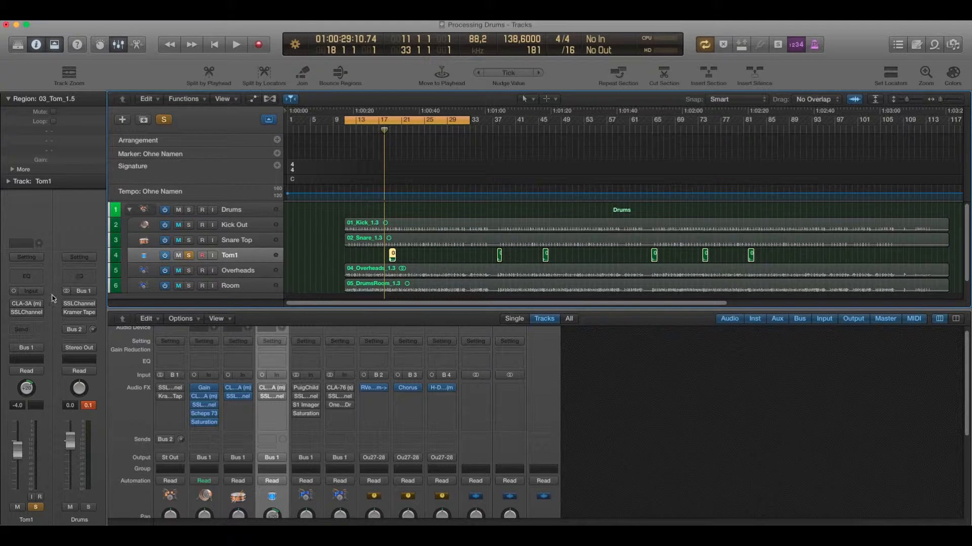
Step: Open the CLA-3A and SSLChannel on Tom1 with both plug-ins switched on, offsetting the SSLChannel window so both are accessible
click(28, 307)
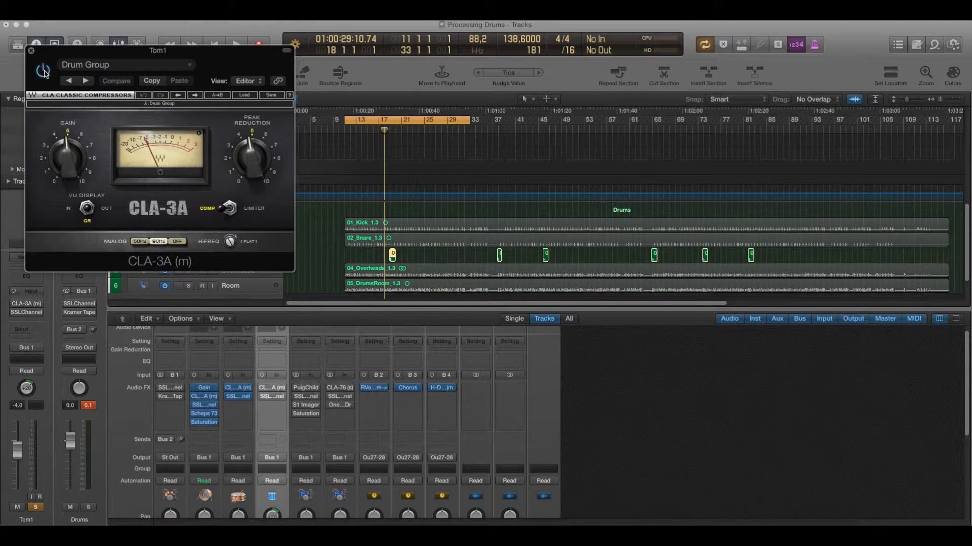
click(28, 313)
drag(110, 52, 217, 103)
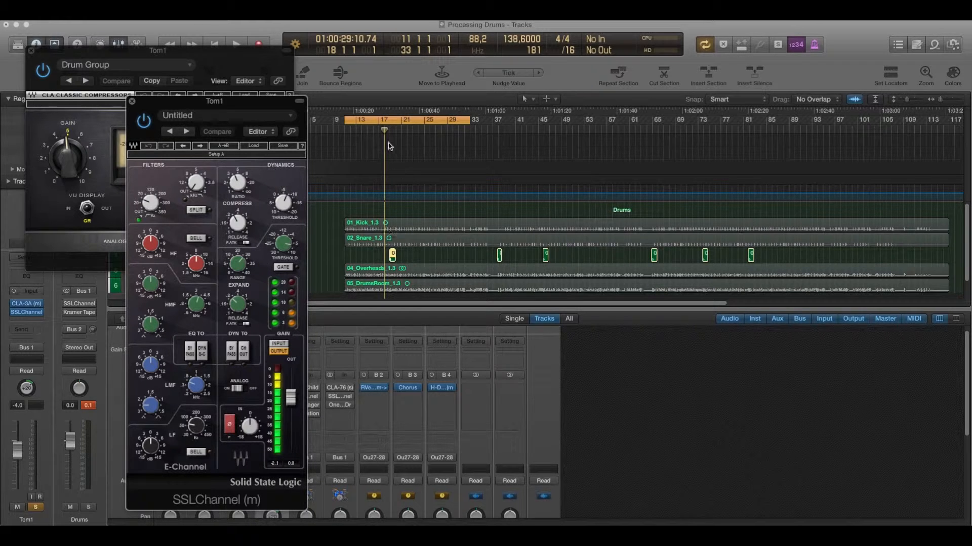
Step: Compare Tom1's first hit around bar 18 with both plug-ins active and with the SSLChannel and CLA-3A bypassed
drag(385, 131, 385, 130)
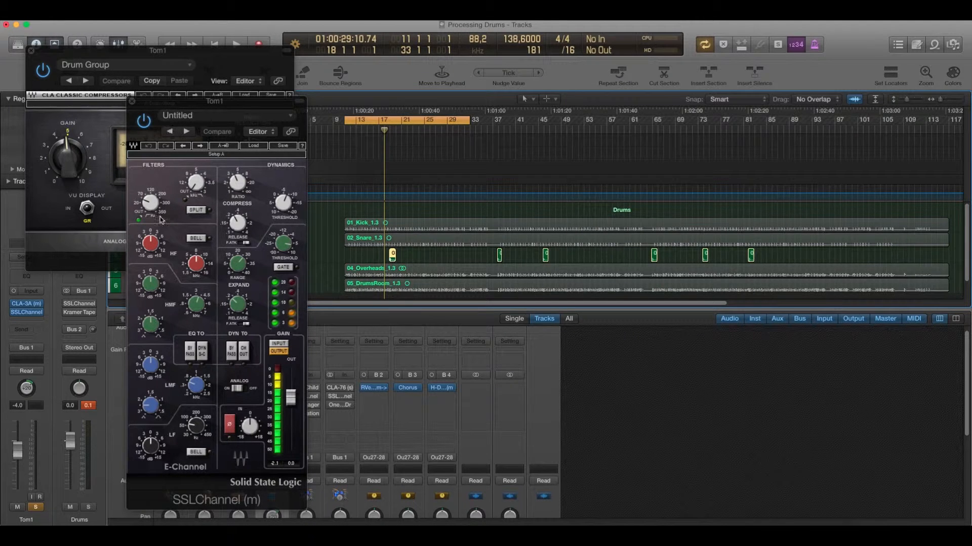
drag(386, 131, 384, 130)
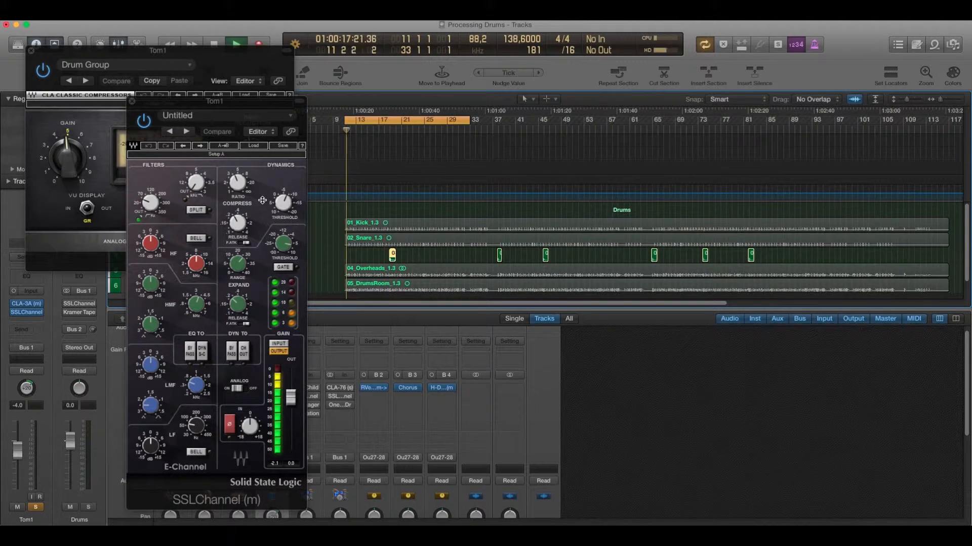
click(385, 131)
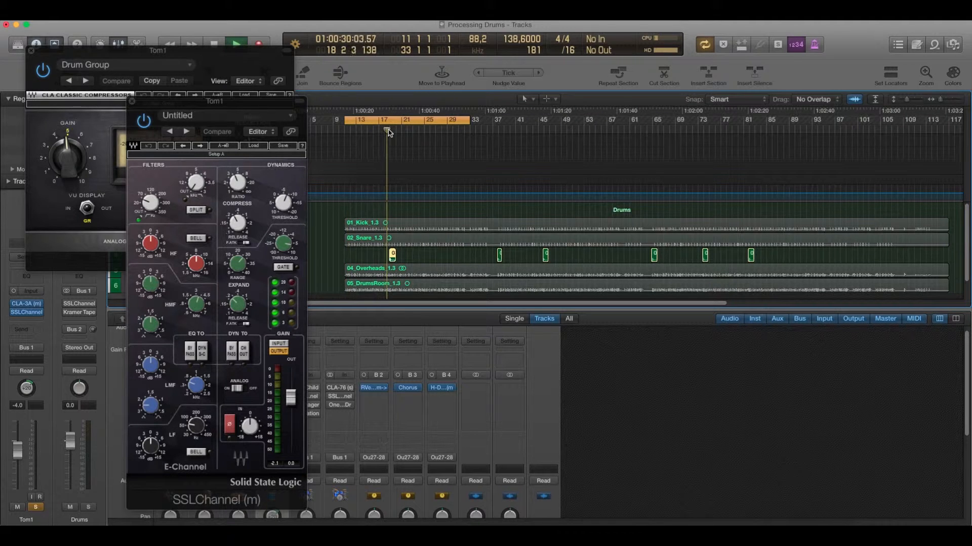
click(389, 132)
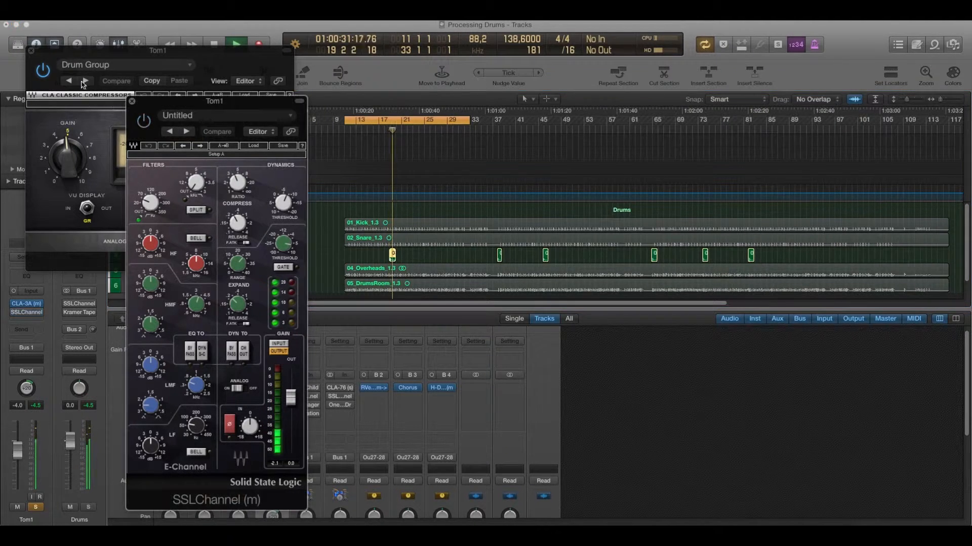
click(58, 72)
click(387, 131)
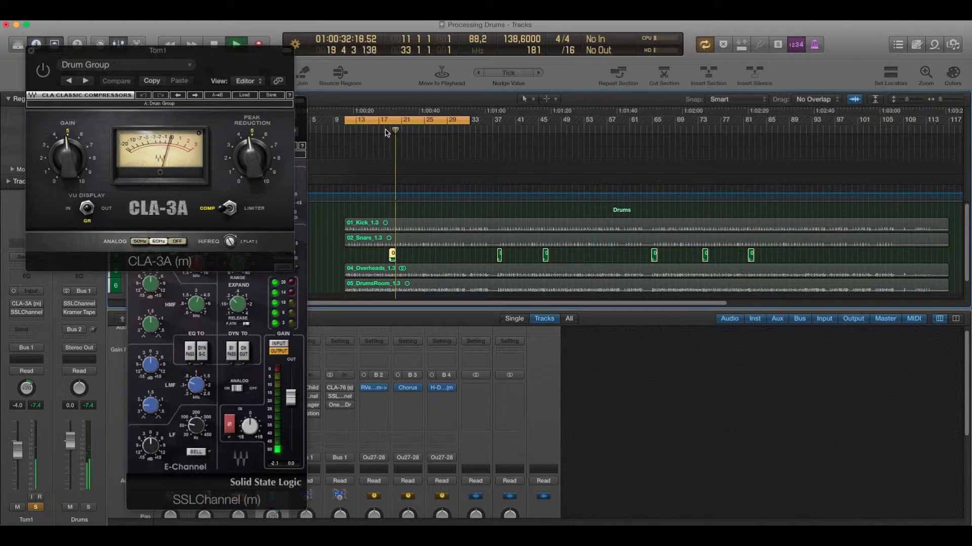
click(387, 131)
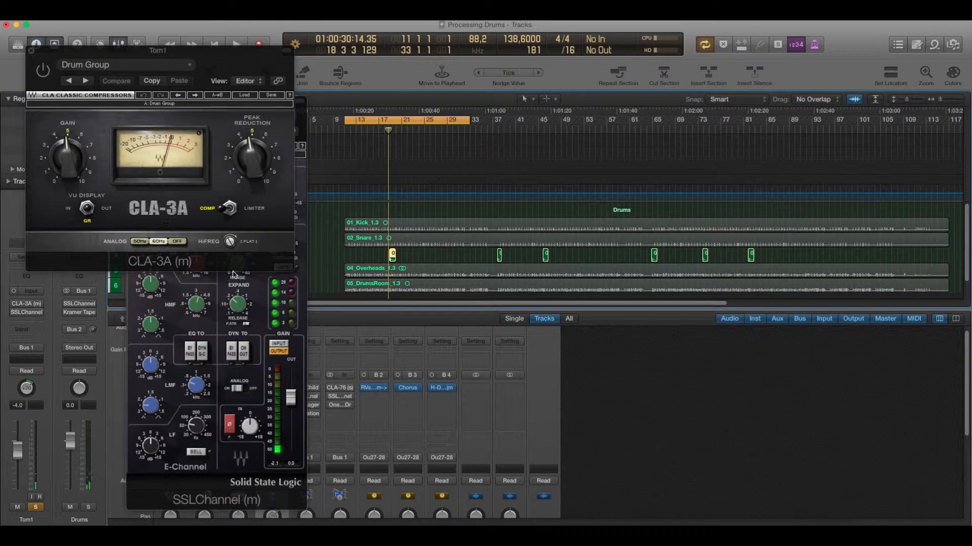
Step: Switch Tom1's SSLChannel and CLA-3A back on one after the other, replaying the tom hit around bar 18
click(226, 292)
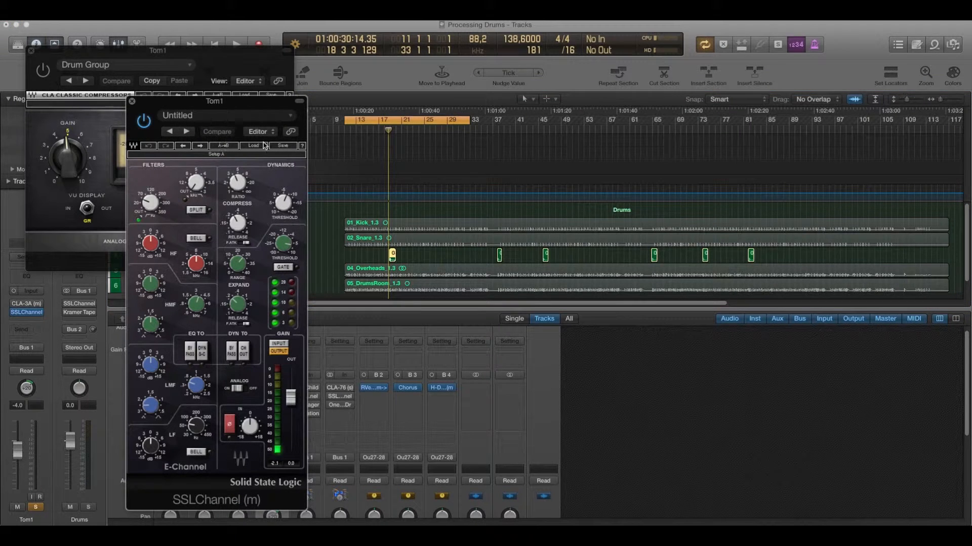
double_click(390, 130)
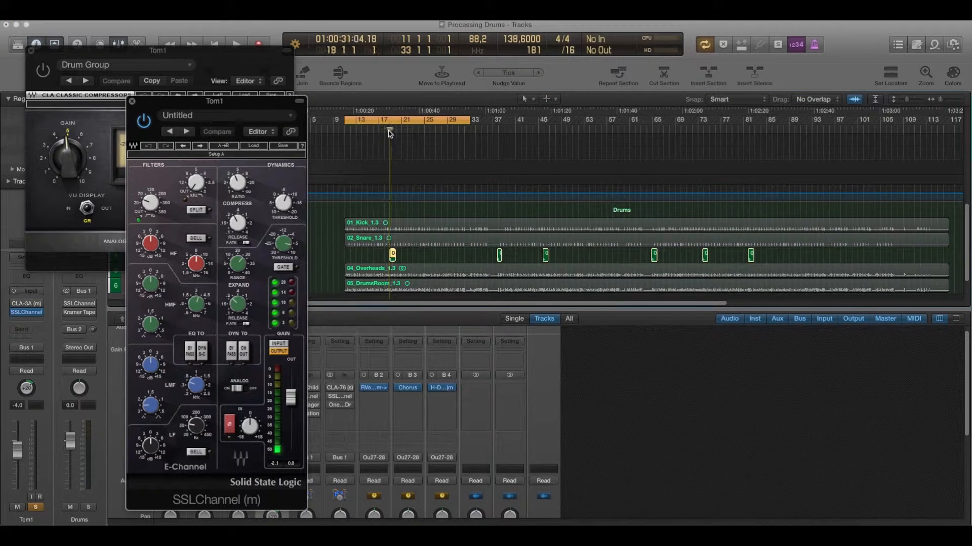
click(385, 131)
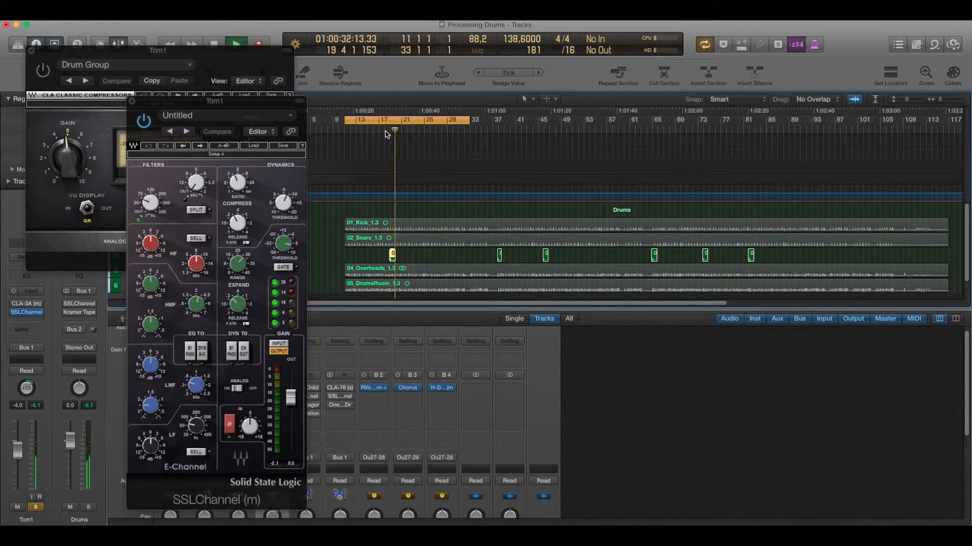
click(43, 57)
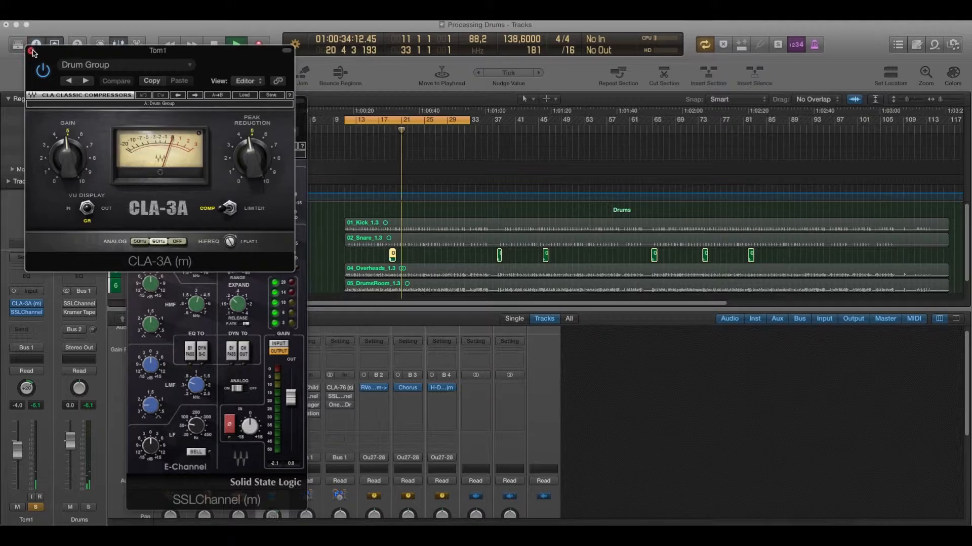
Step: Close both Tom1 plug-in windows, stop playback and unsolo Tom1
click(31, 50)
key(space)
click(132, 102)
click(350, 131)
click(189, 255)
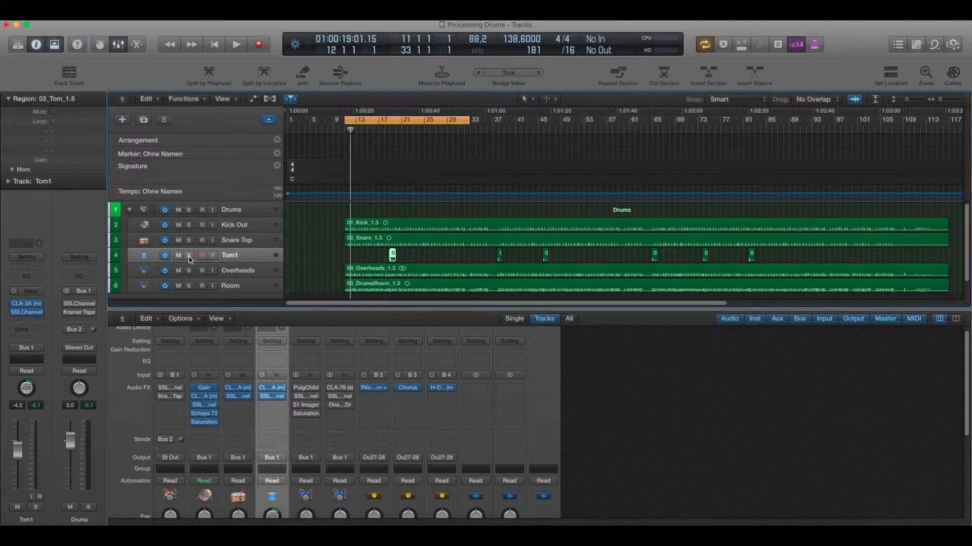
Step: Return the playhead to bar 11, solo Overheads and open its PuigChild compressor beside the track list
key(comma)
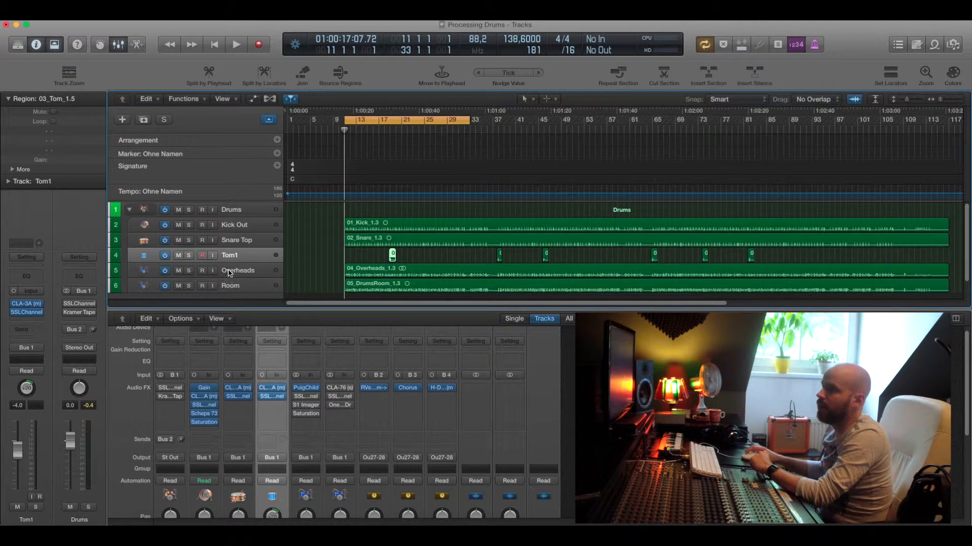
click(196, 273)
click(188, 271)
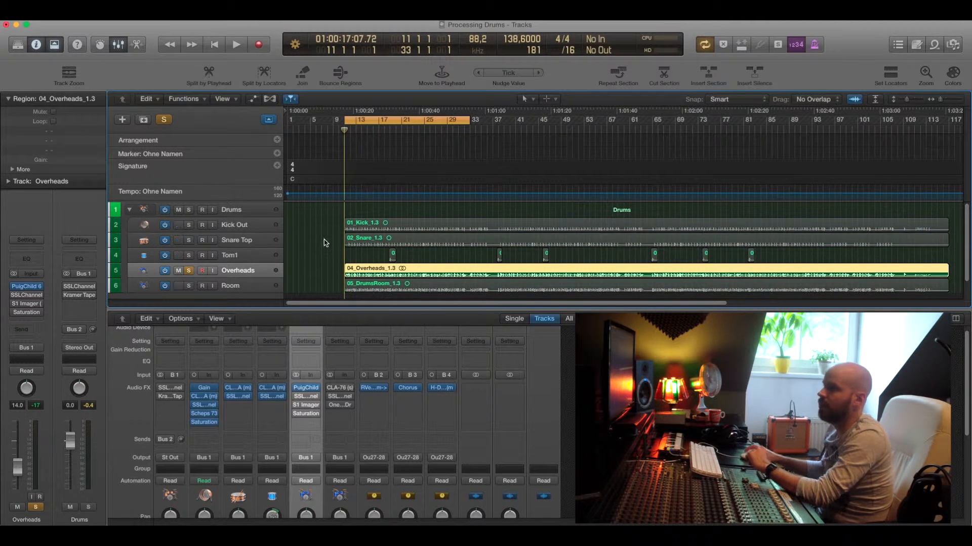
click(29, 287)
drag(586, 92, 612, 92)
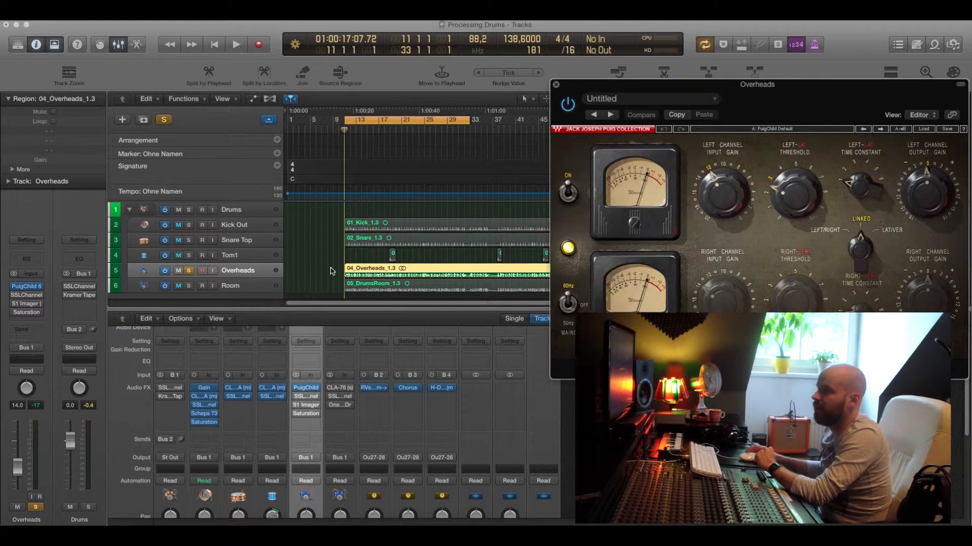
drag(739, 93, 723, 91)
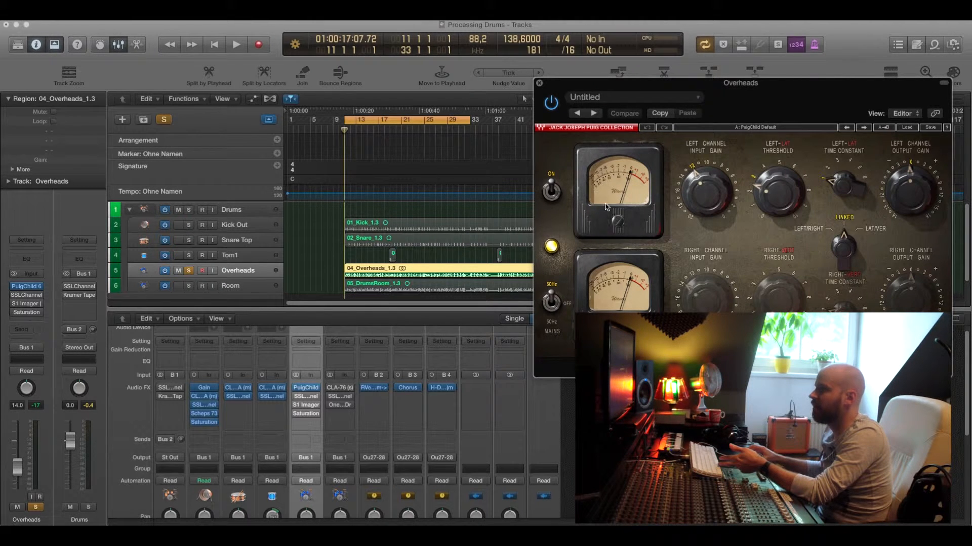
Step: Play the overheads with the PuigChild on, slightly adjust its left channel threshold, and close the compressor window
key(space)
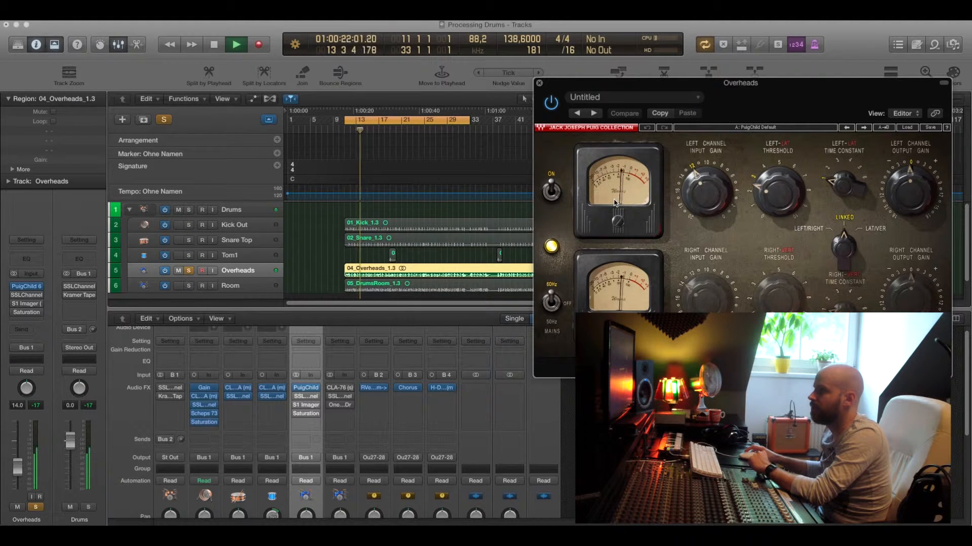
click(555, 106)
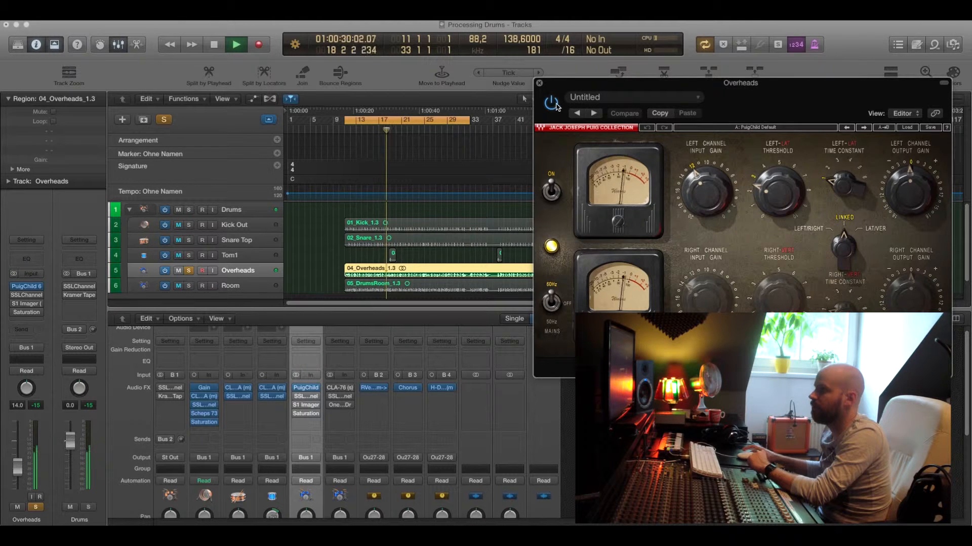
drag(765, 191, 765, 199)
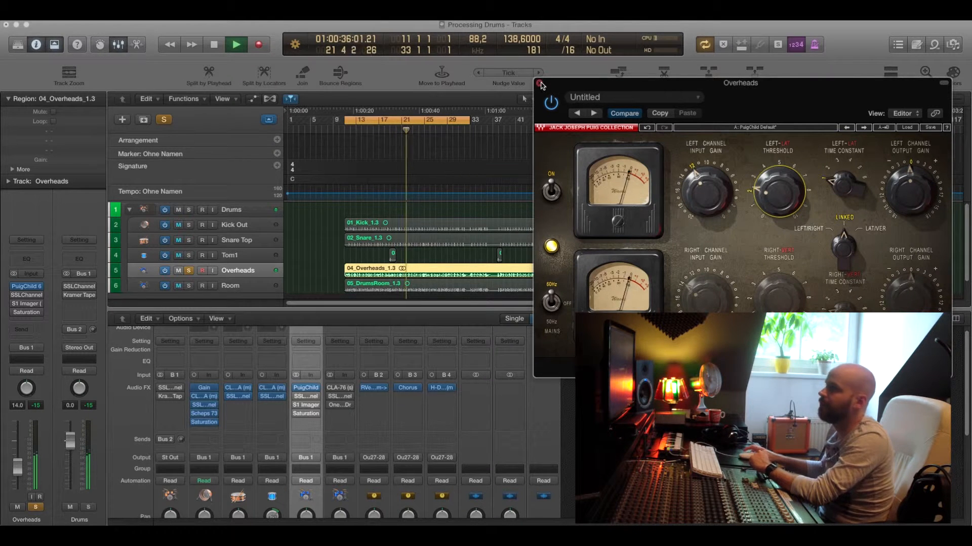
click(541, 85)
key(space)
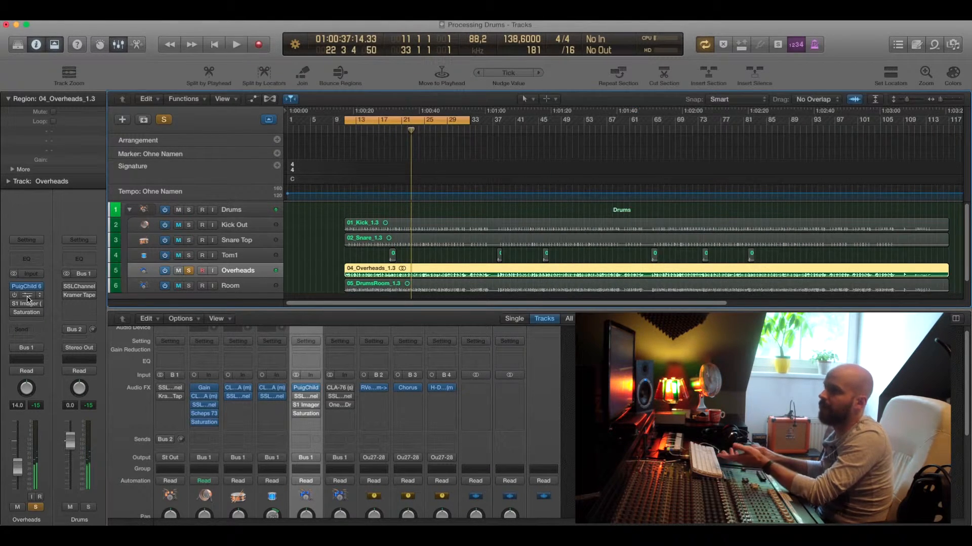
Step: Open the SSLChannel on Overheads, check its high-pass filter and EQ settings, and switch the plug-in on
click(27, 298)
drag(135, 55, 187, 71)
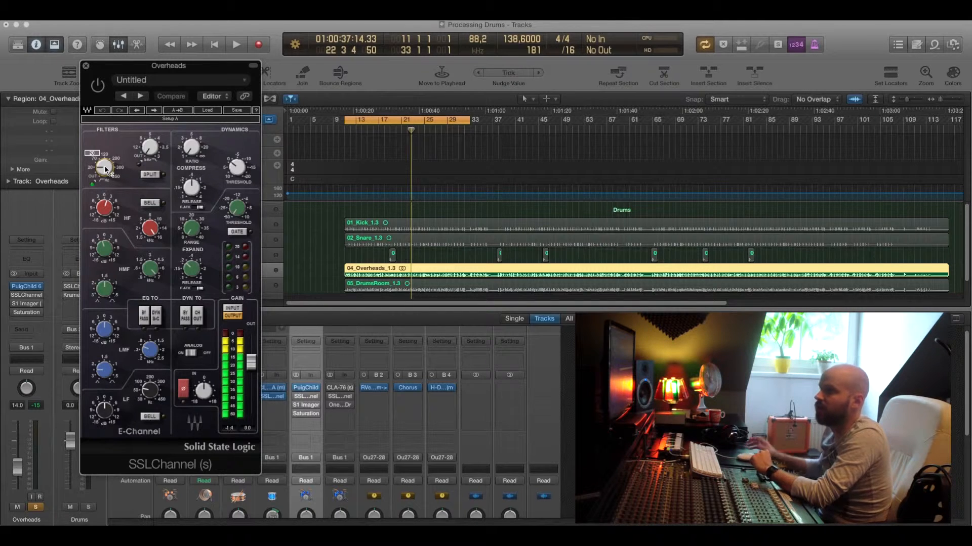
drag(114, 71, 176, 64)
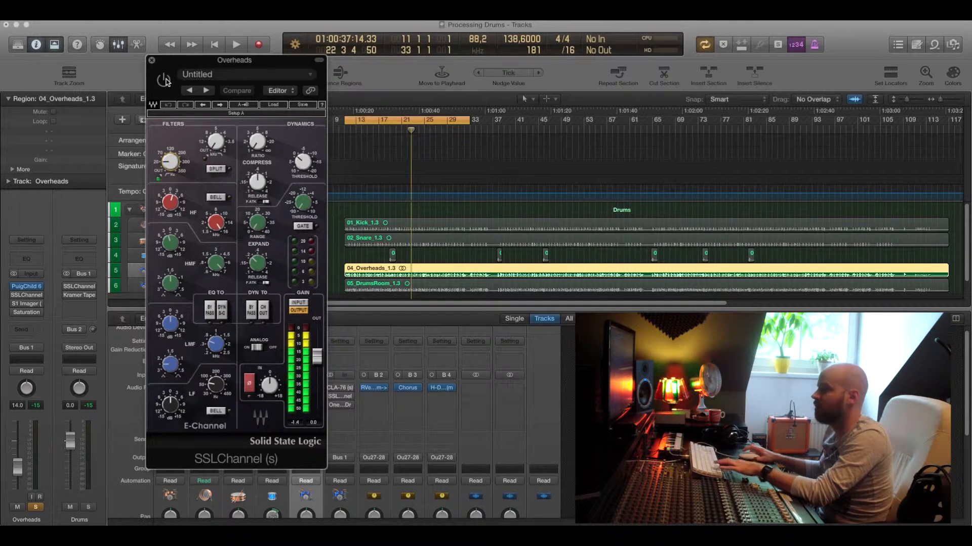
click(164, 80)
Step: Compare the overheads with the SSLChannel on and off from bar 11, leave it on and close its window
key(space)
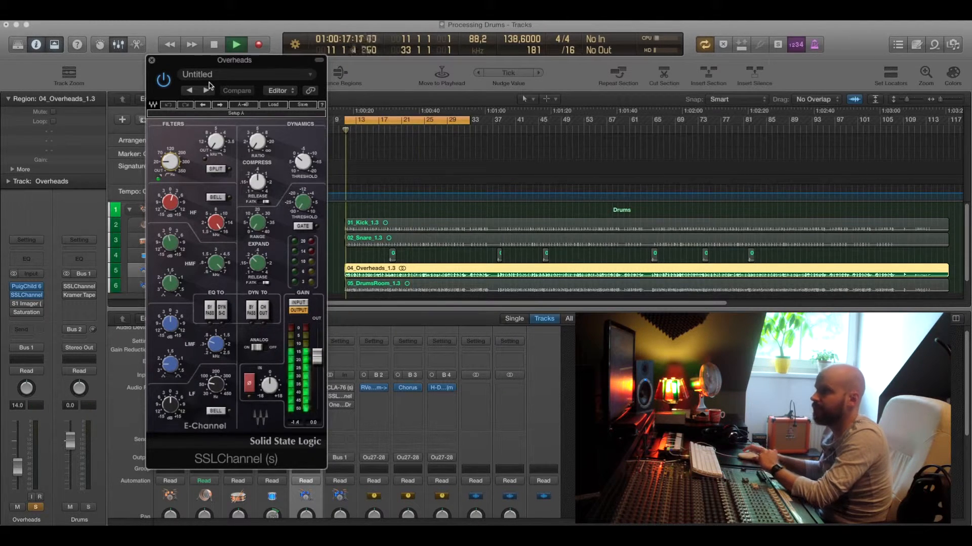
click(163, 80)
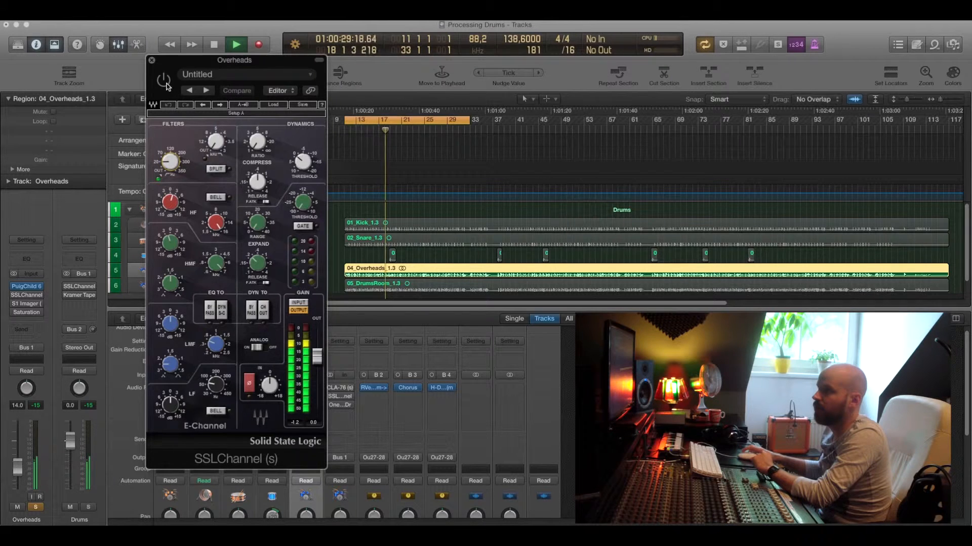
click(163, 80)
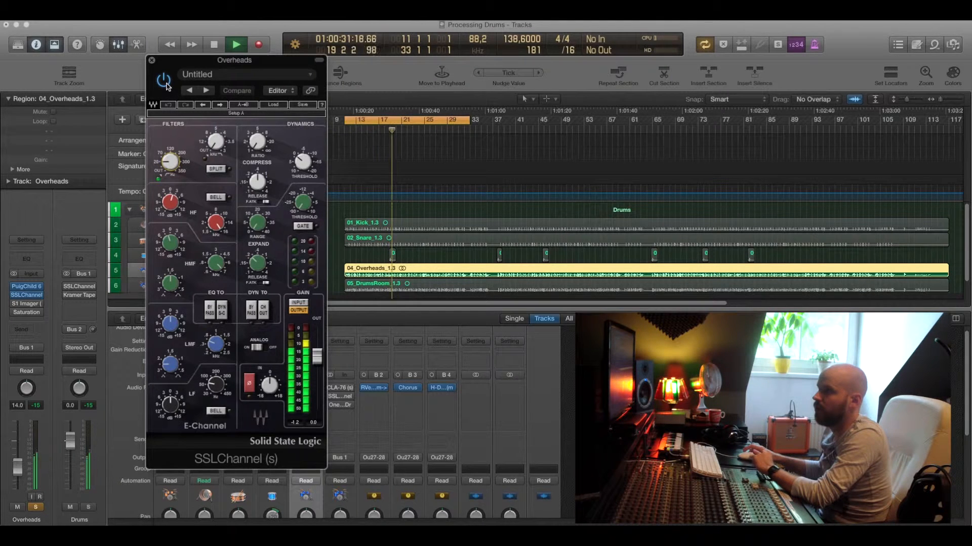
key(space)
click(151, 62)
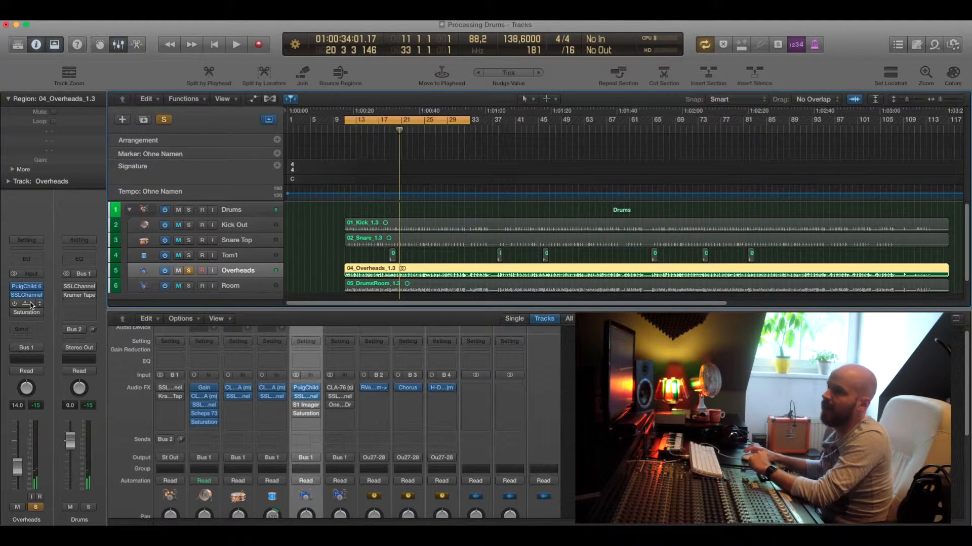
Step: Open the S1 Imager on Overheads, switch it on during playback to compare the stereo width, and close its window
click(32, 305)
drag(165, 55, 188, 62)
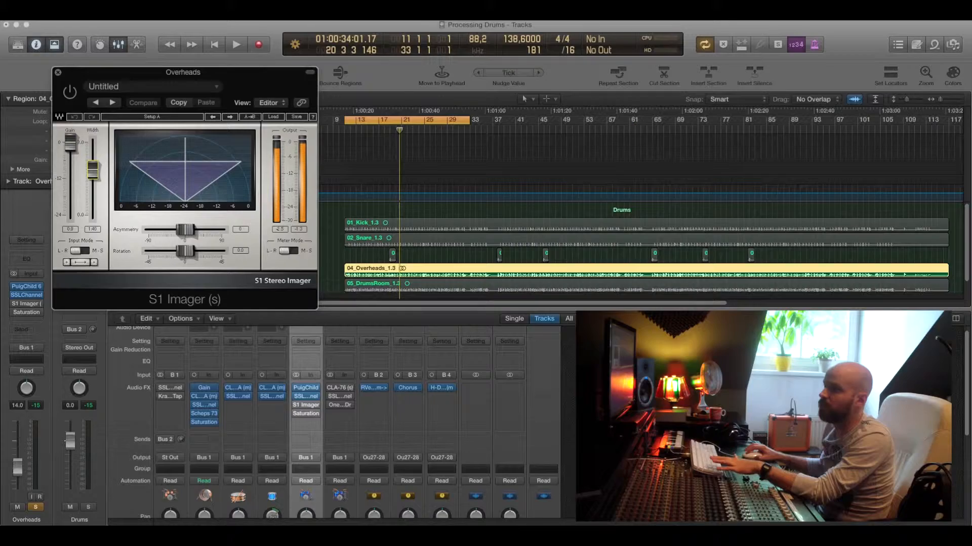
drag(133, 75, 588, 123)
key(space)
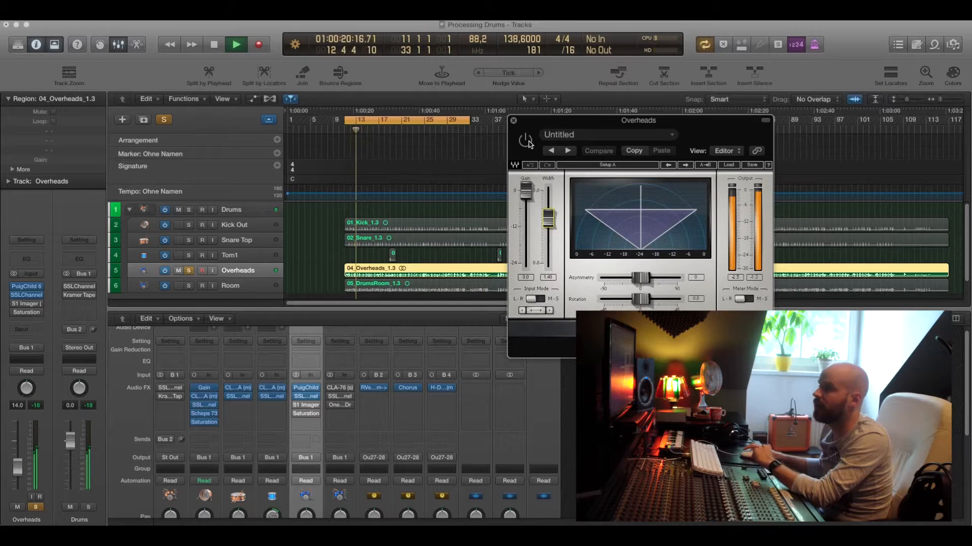
click(527, 142)
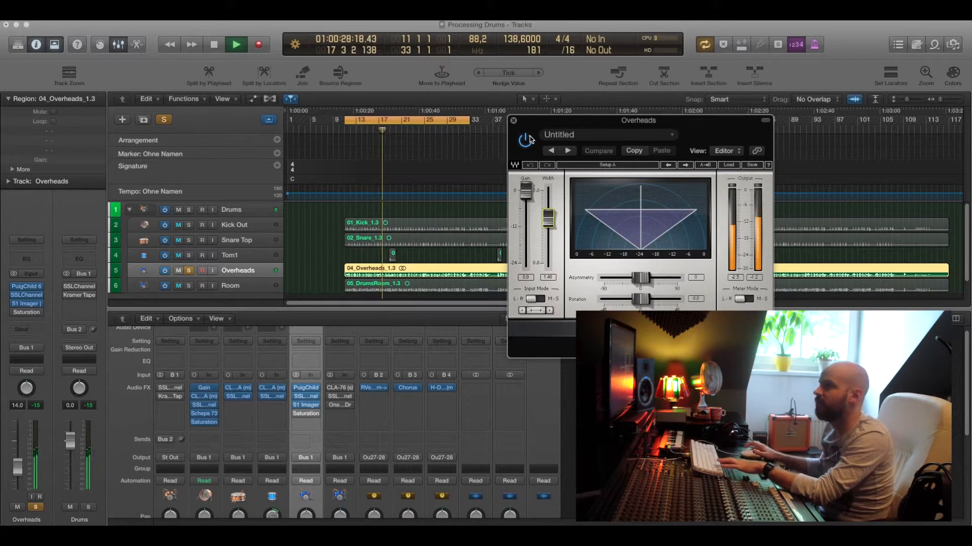
key(space)
click(514, 121)
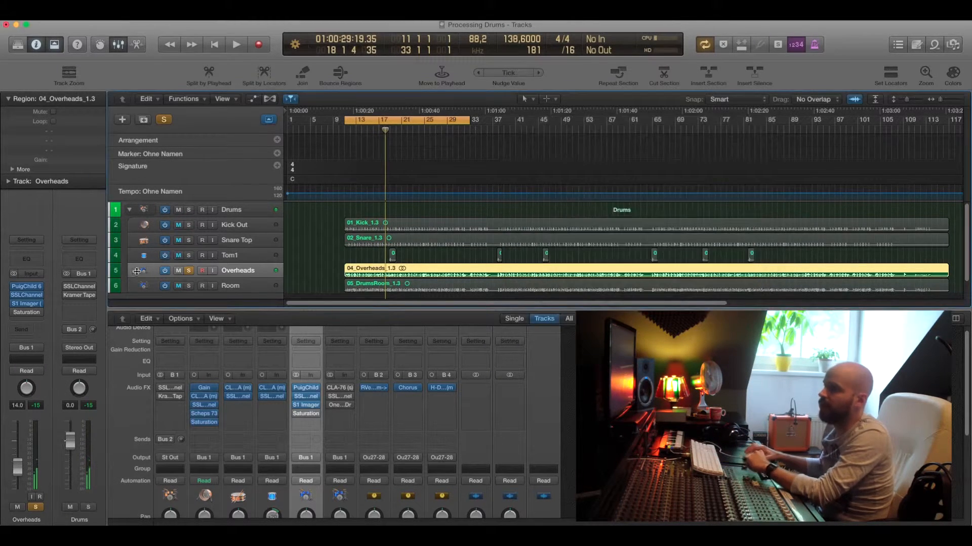
Step: Open the Softube Saturation Knob on Overheads and switch it on during playback to compare the sound
click(30, 313)
click(44, 70)
key(space)
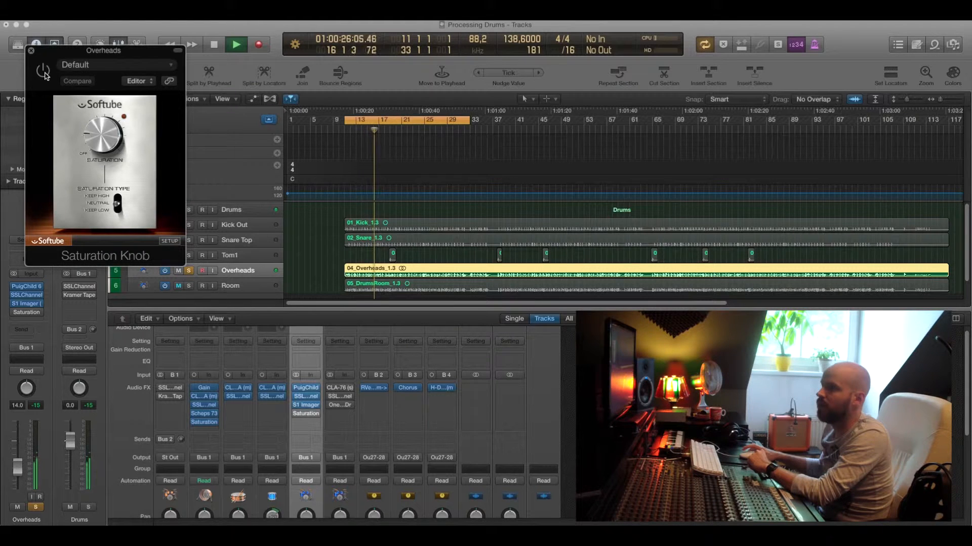
click(43, 72)
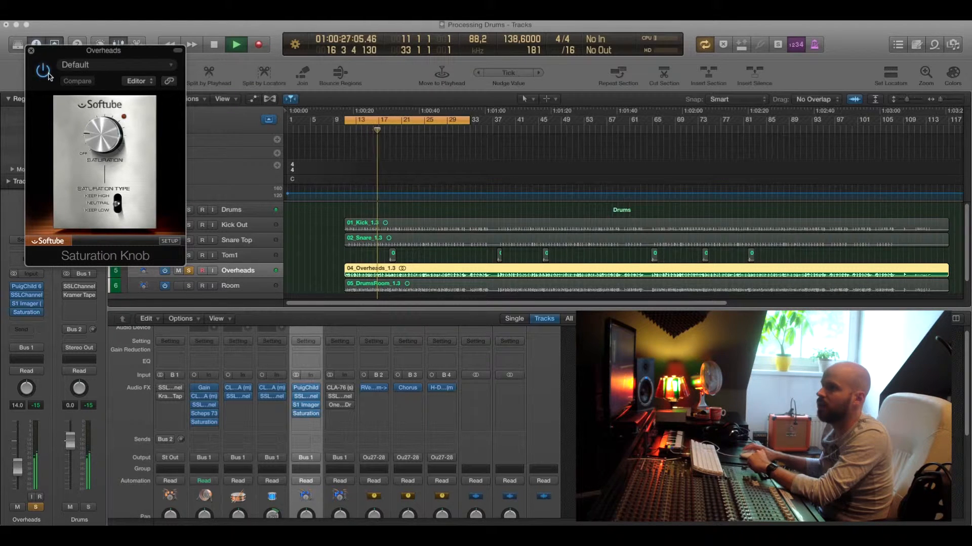
Step: Close the Saturation Knob window, stop playback and solo the Room track
click(32, 51)
key(space)
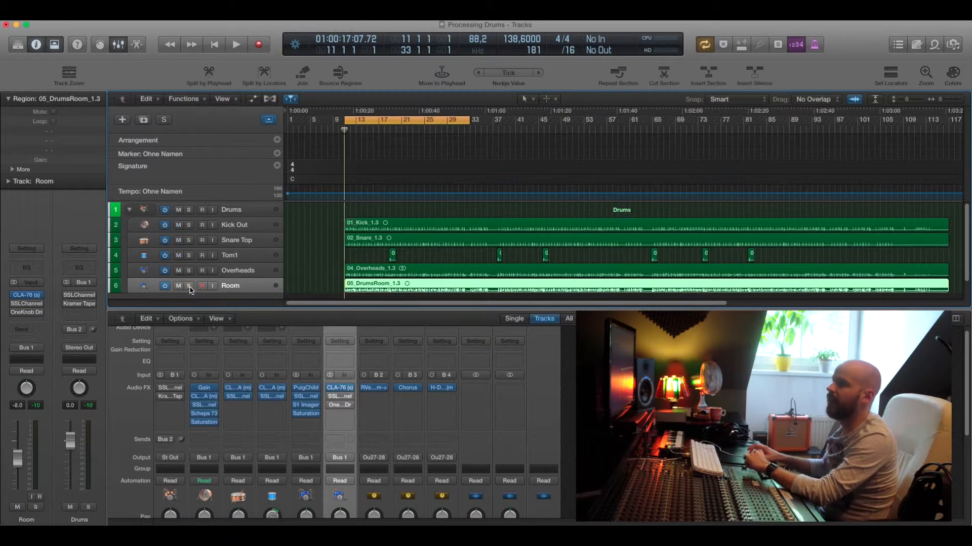
click(190, 287)
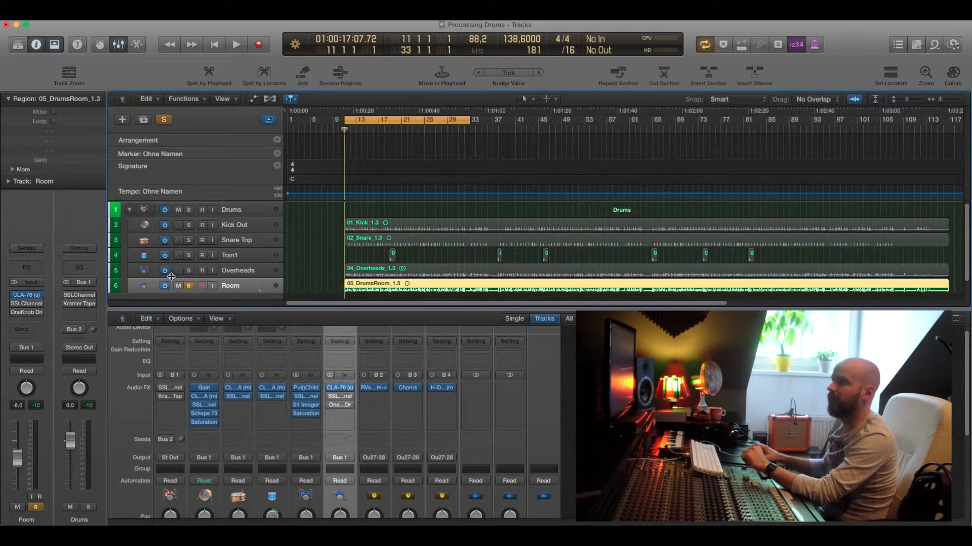
Step: Open the CLA-76 compressor on Room and place its window over the arrangement to examine the attack, release and ratio settings
click(29, 296)
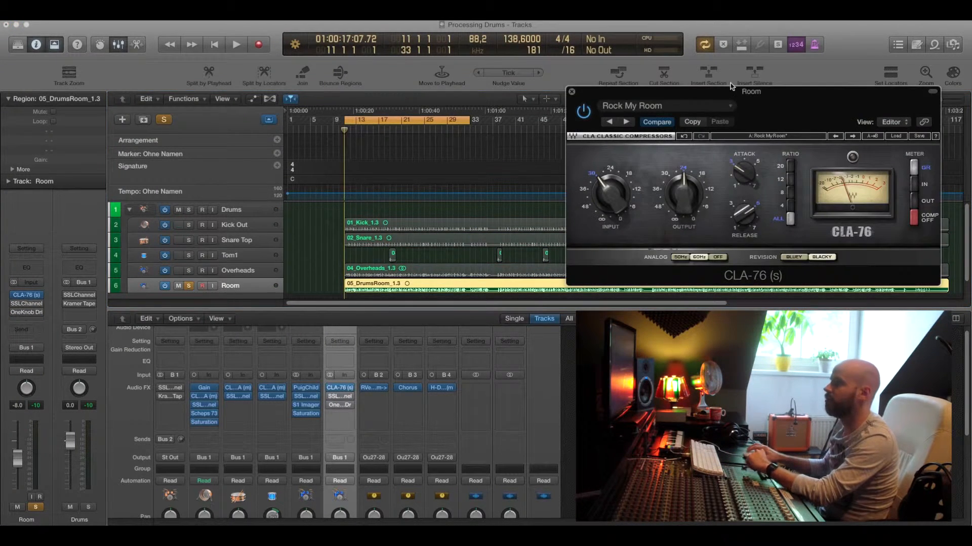
drag(734, 93, 755, 129)
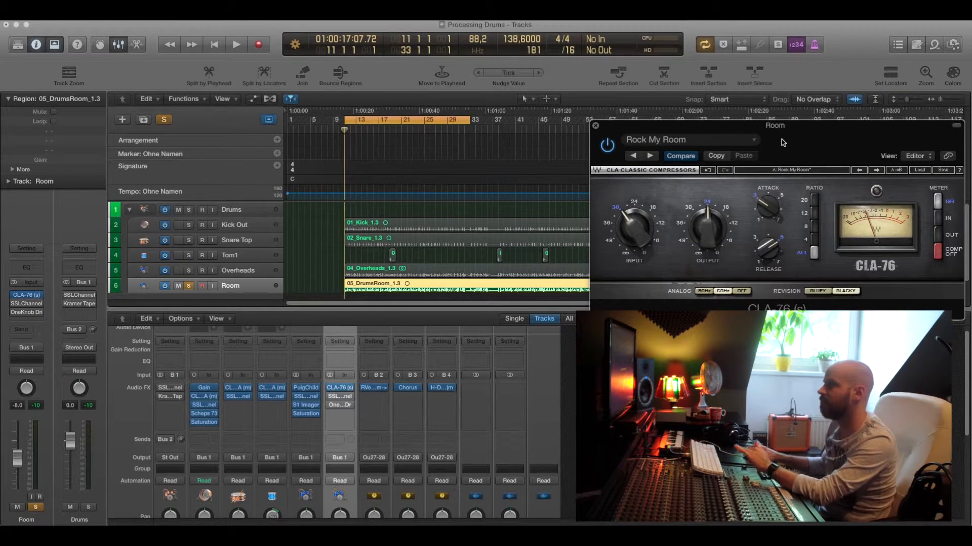
drag(777, 138, 767, 110)
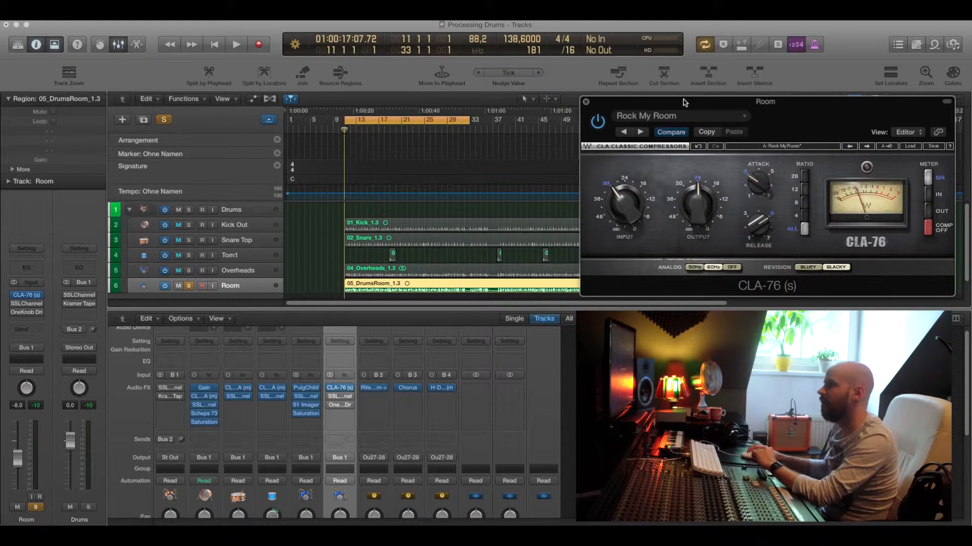
drag(684, 102, 685, 99)
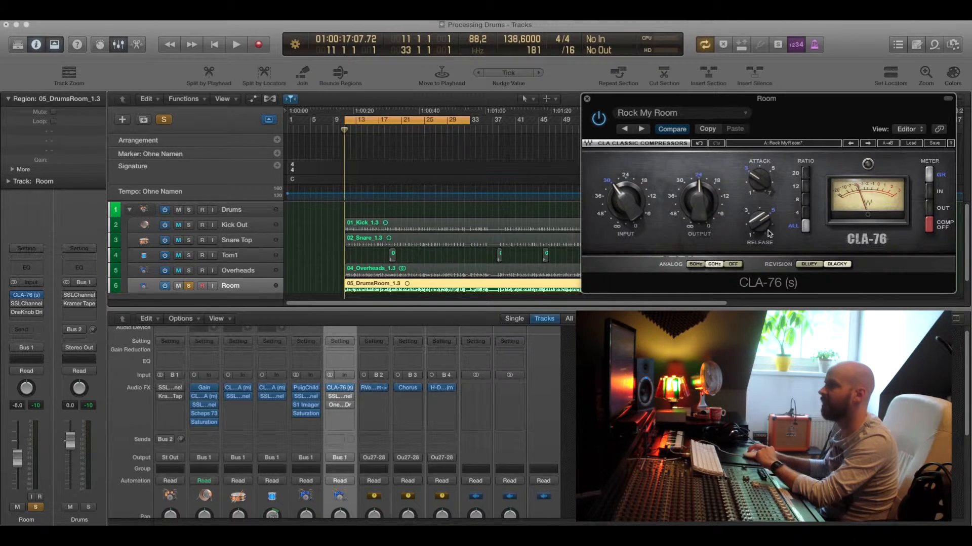
drag(743, 102, 740, 92)
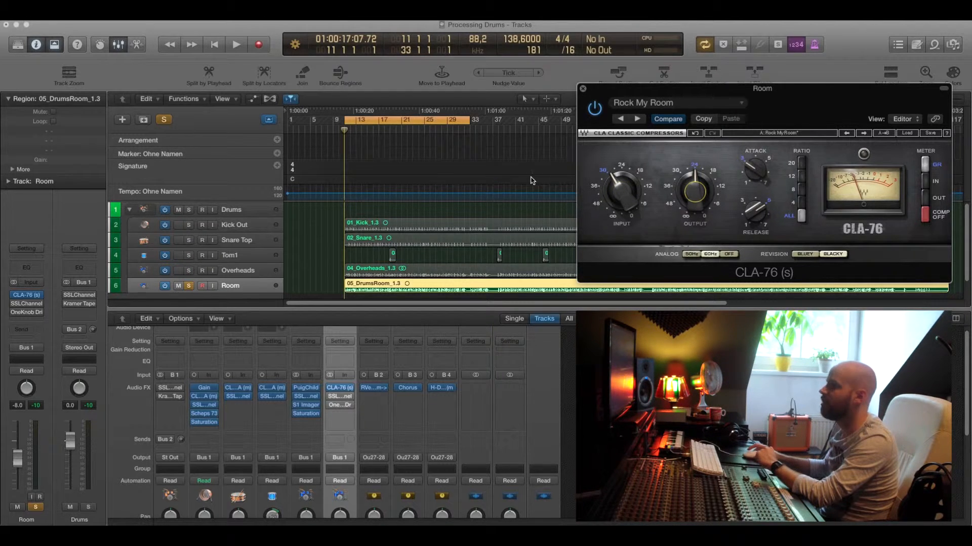
drag(691, 91, 694, 79)
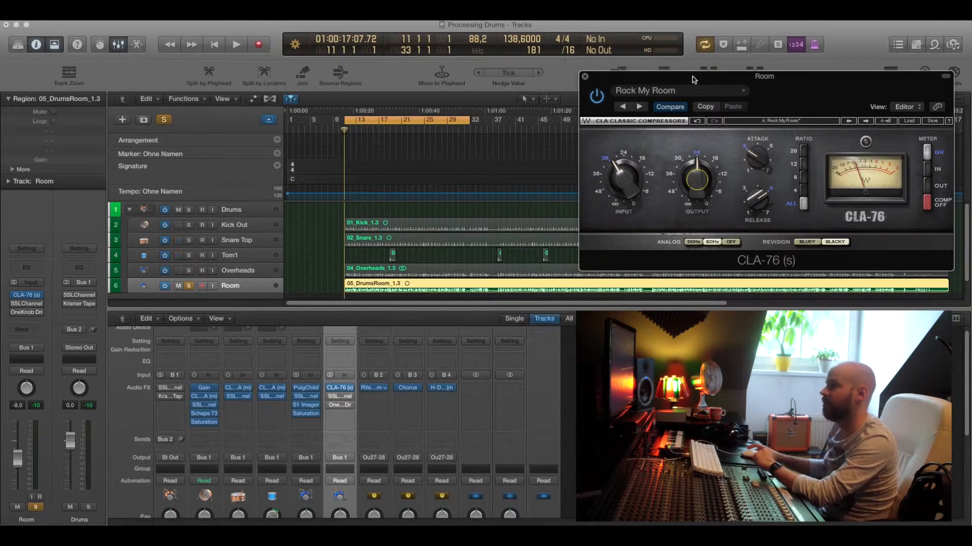
drag(692, 76, 696, 80)
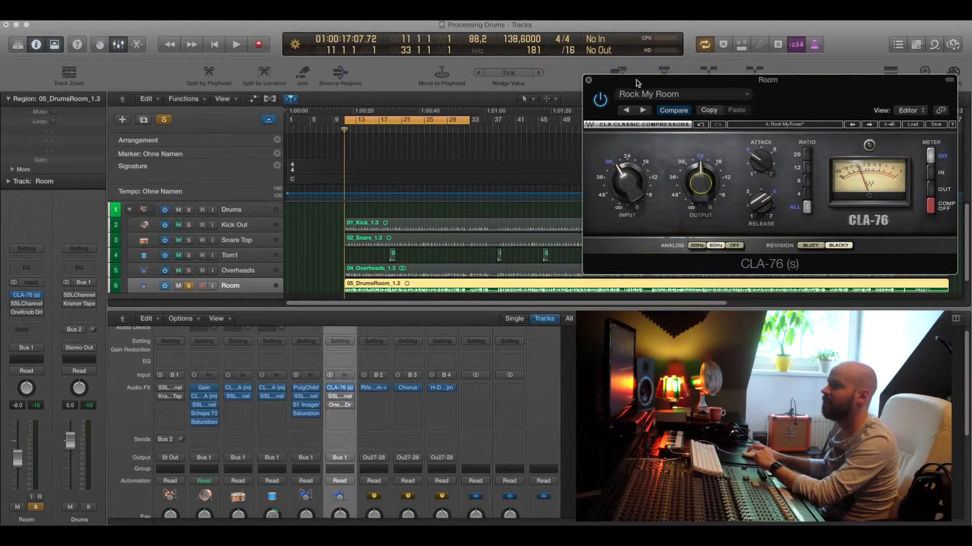
drag(637, 83, 638, 87)
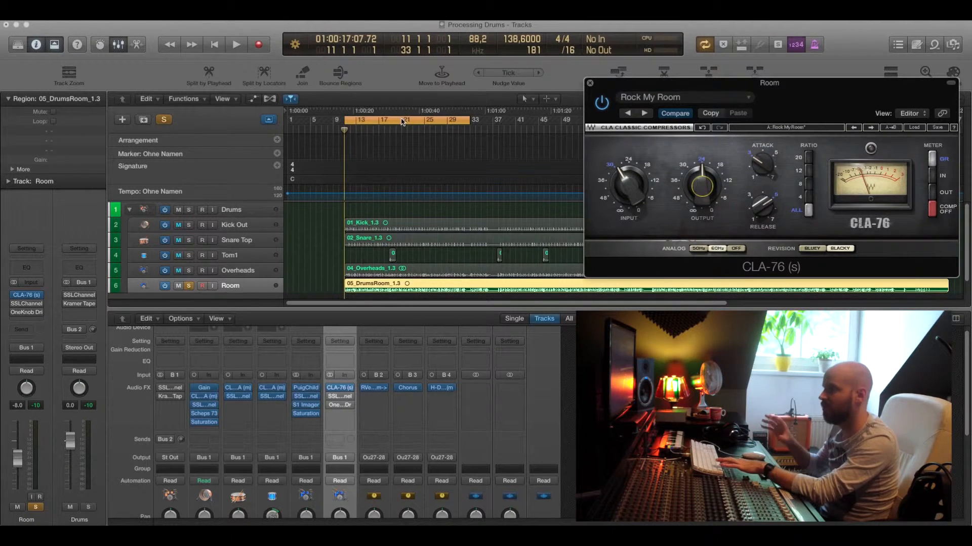
Step: Compare the Room track with the CLA-76 off and on during playback, leave it on and close its window
key(space)
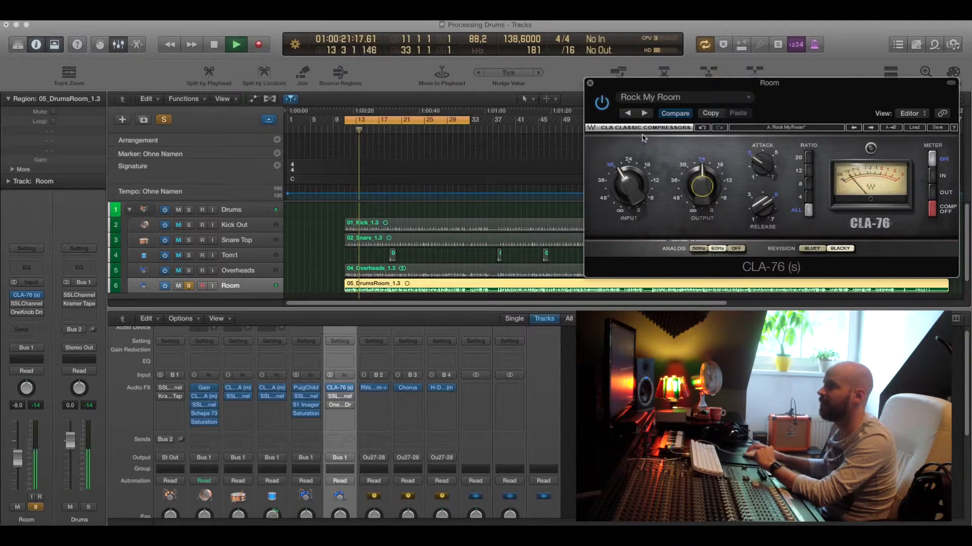
click(605, 107)
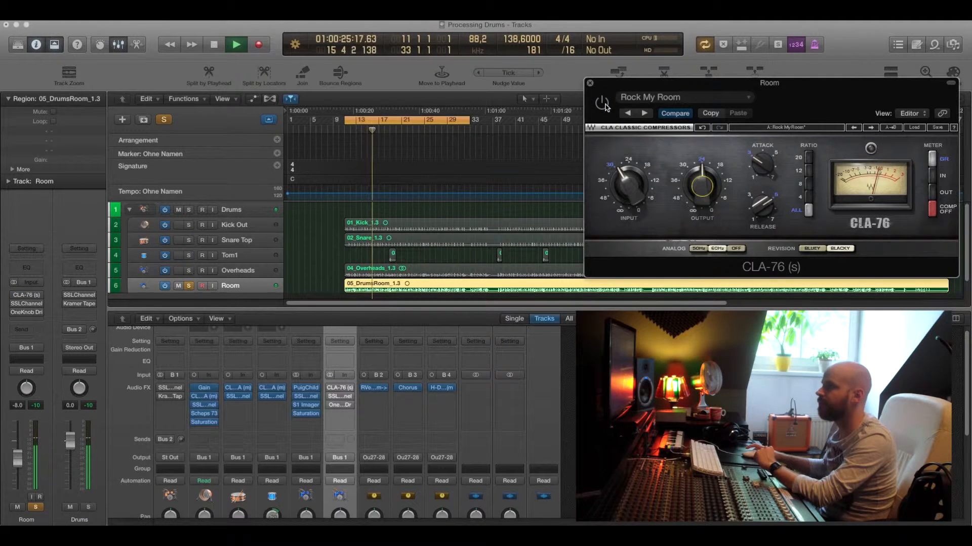
click(603, 104)
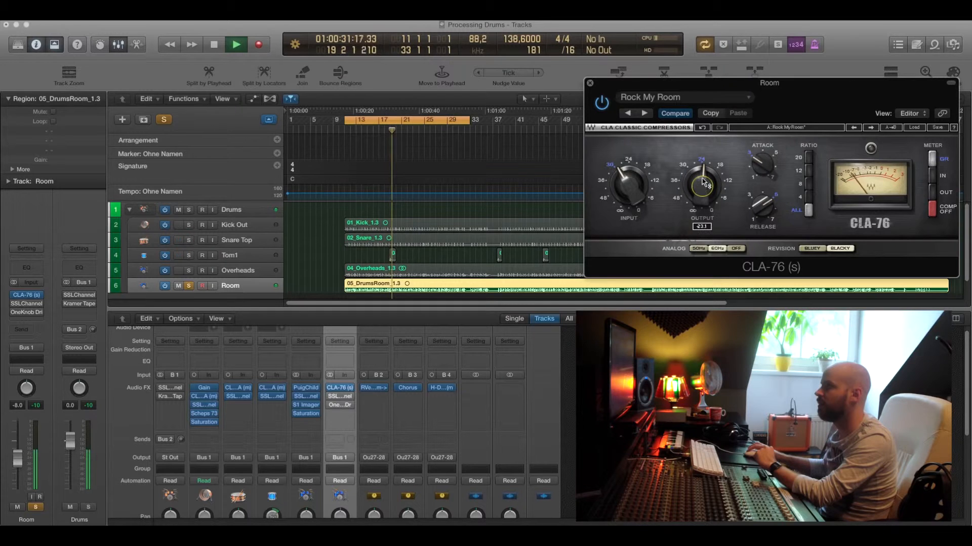
click(602, 103)
click(602, 103)
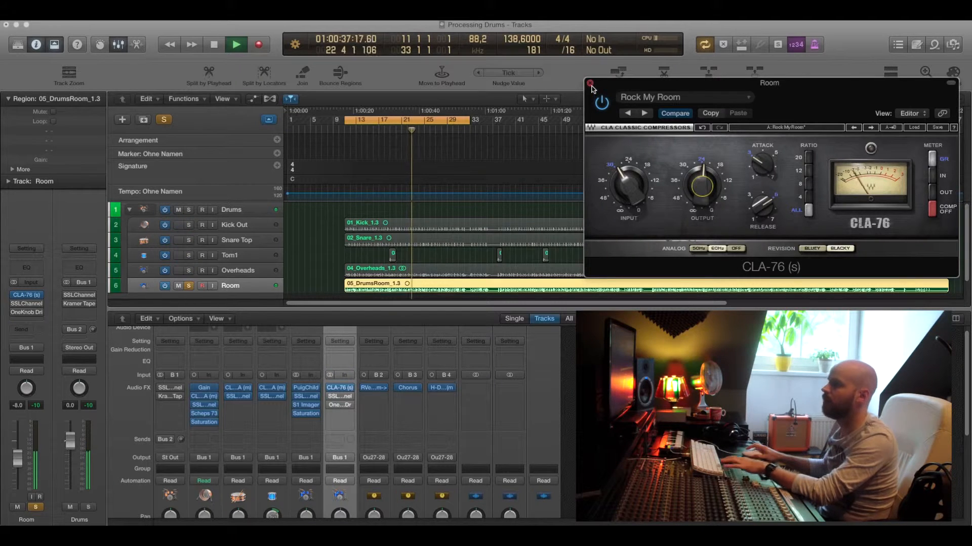
key(space)
click(590, 84)
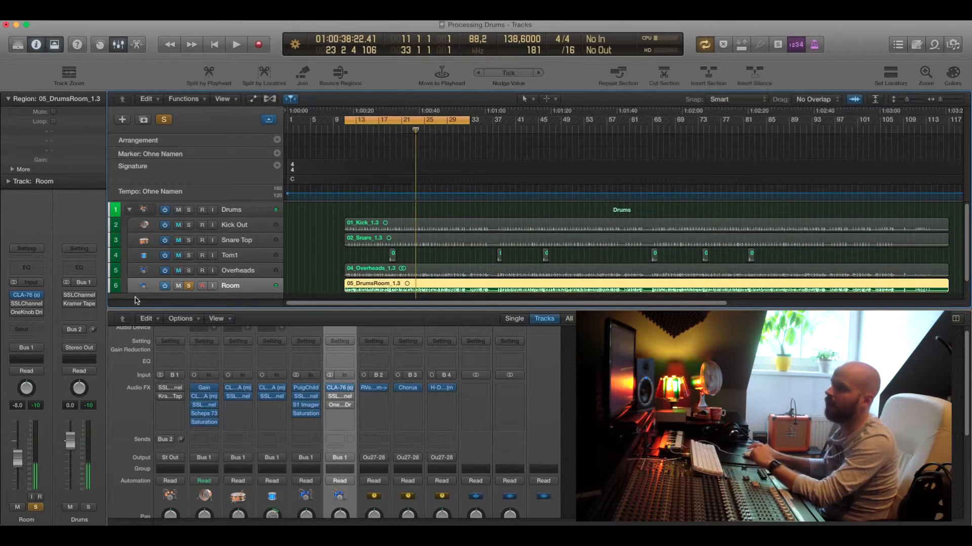
Step: Open the SSLChannel on Room, review its filter and EQ, and switch it on during playback before closing its window
click(28, 305)
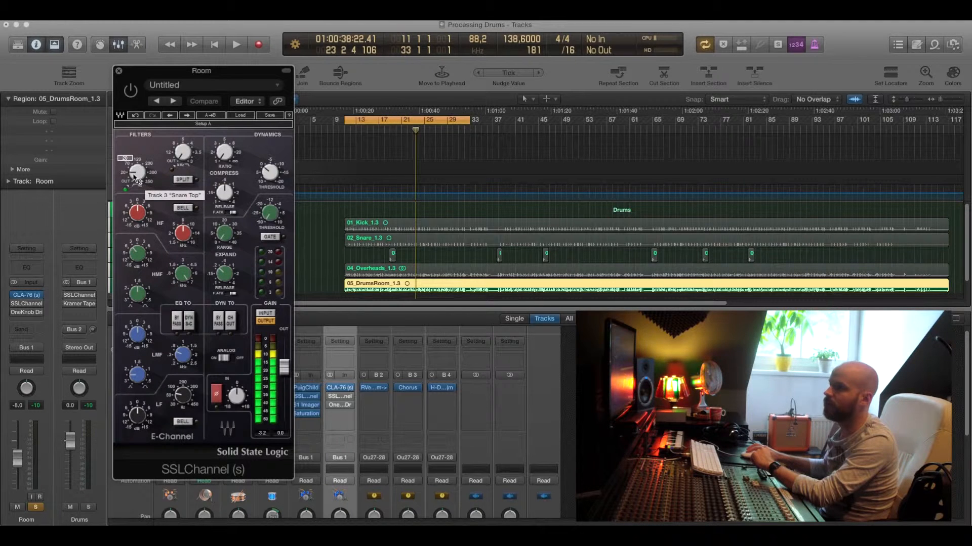
drag(184, 278, 185, 280)
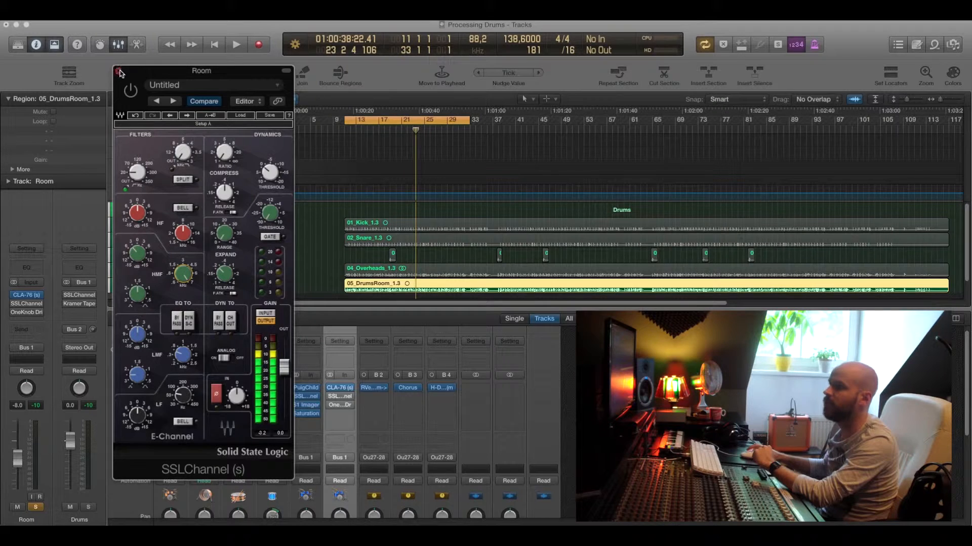
key(space)
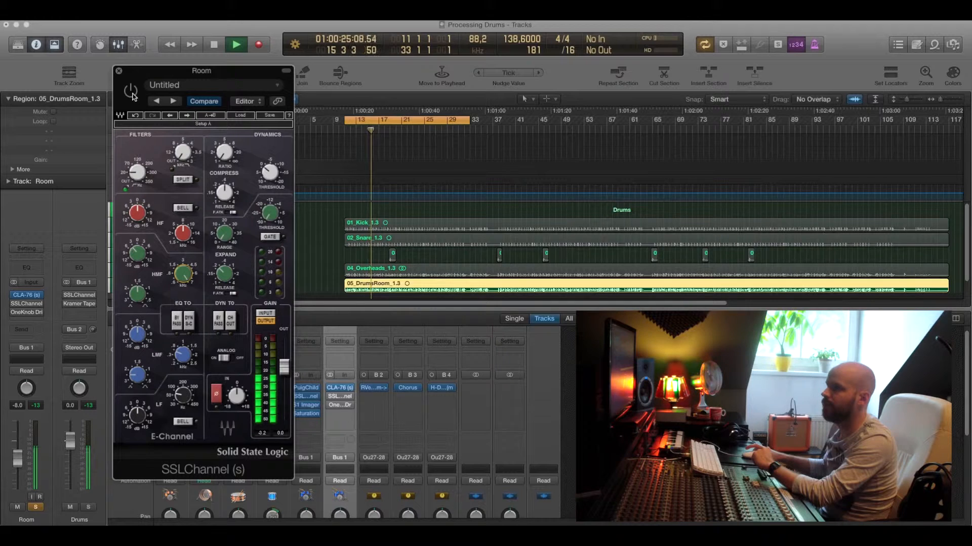
click(130, 91)
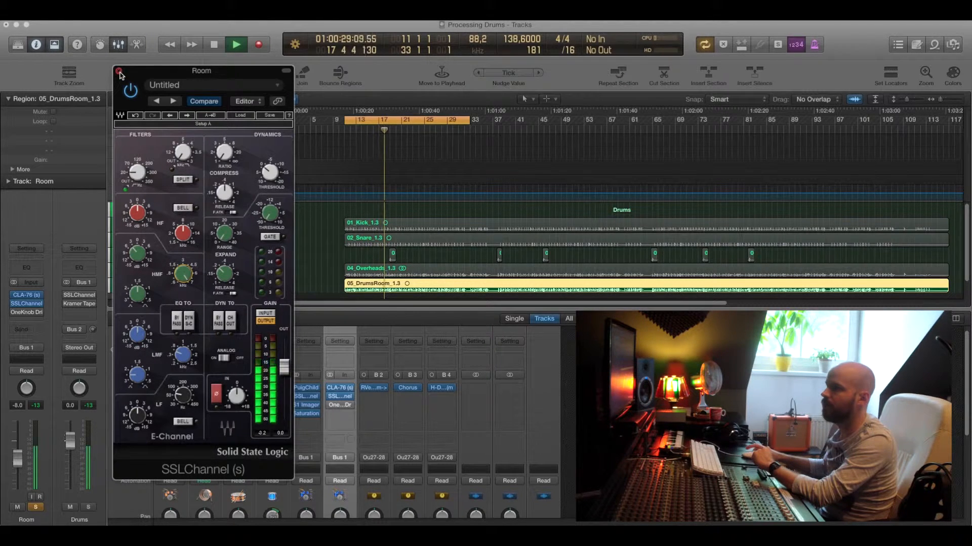
click(119, 71)
key(space)
Step: Open the OneKnob Driver on Room, move its window over the arrangement and switch it on
click(27, 312)
drag(88, 52, 712, 154)
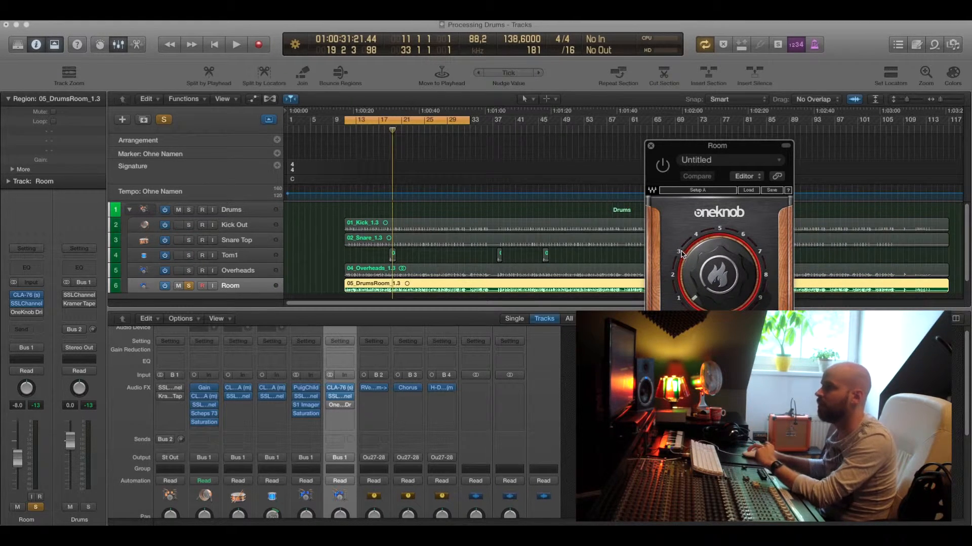
mouse_move(718, 147)
mouse_down()
mouse_move(742, 145)
mouse_move(723, 143)
mouse_up()
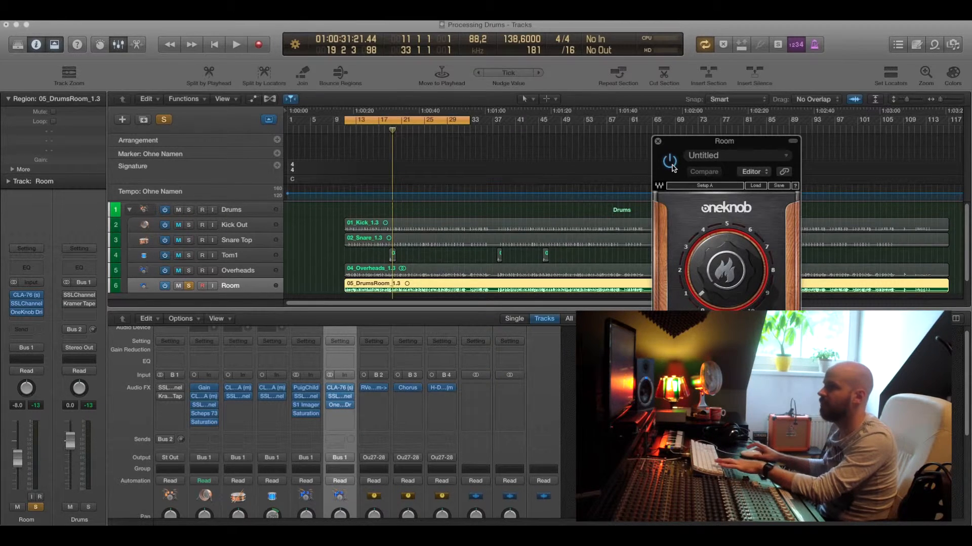
Step: Compare the Room track with the OneKnob Driver off and on during playback, leave it on and unsolo the track
key(space)
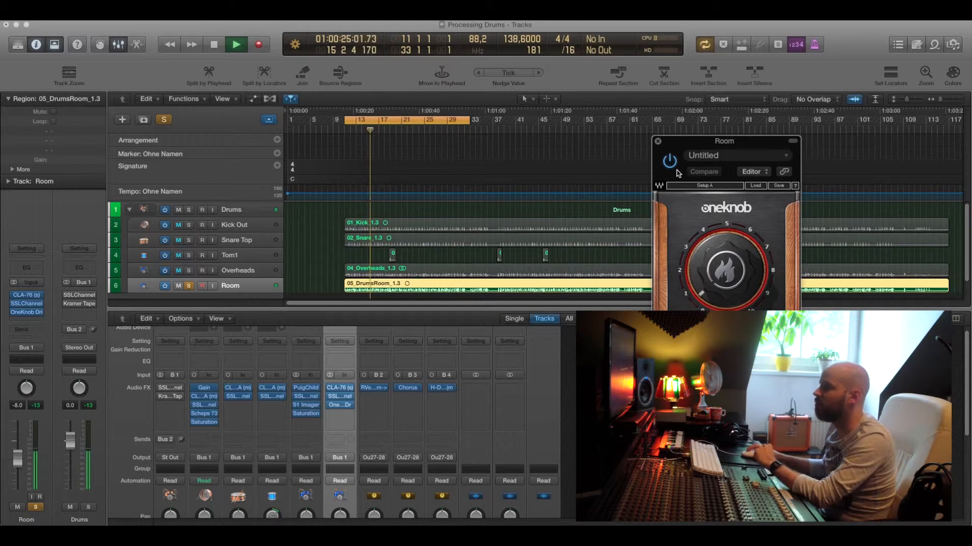
click(674, 165)
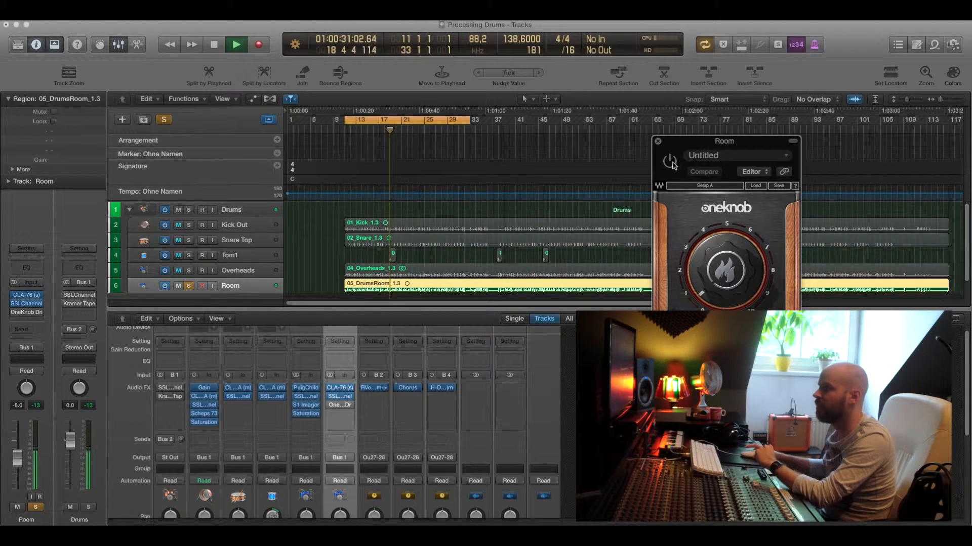
click(674, 165)
mouse_move(726, 273)
mouse_down()
mouse_move(726, 238)
mouse_move(725, 267)
mouse_up()
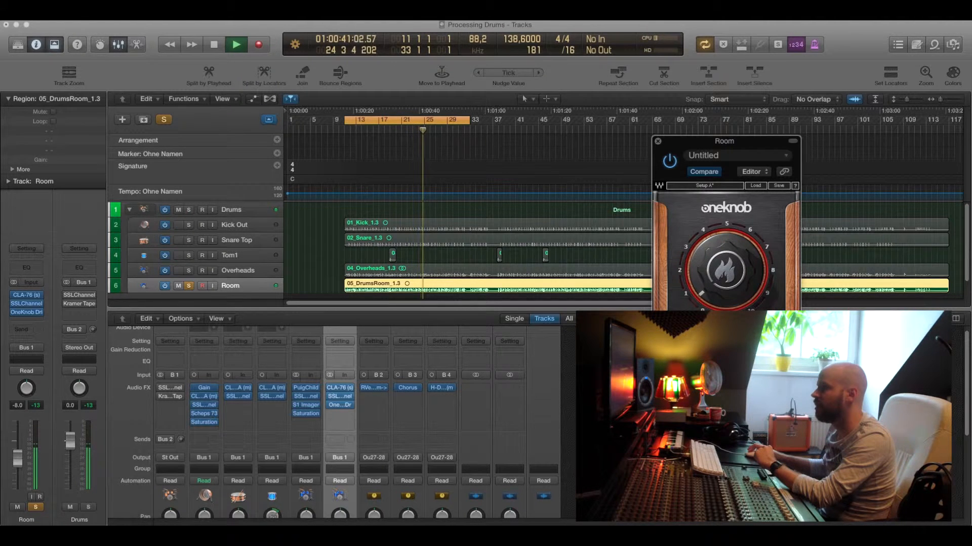
key(space)
click(658, 141)
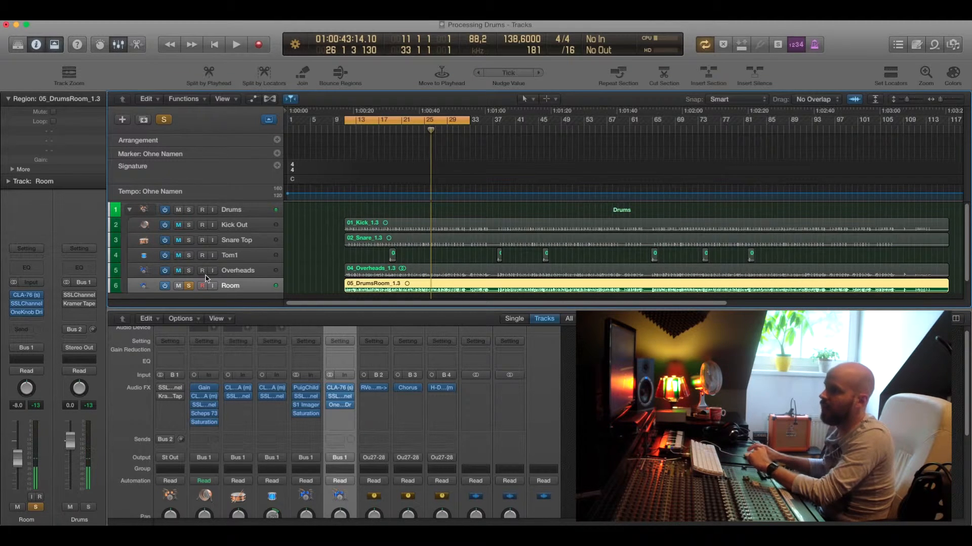
click(188, 287)
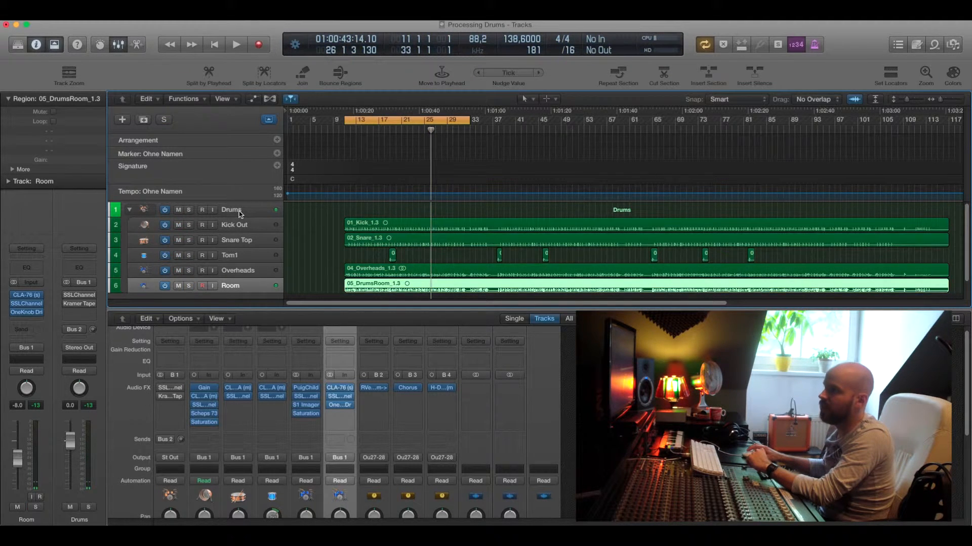
Step: Switch on the SSLChannel on the Drums stack, review its high and low EQ bands and close its window
click(239, 210)
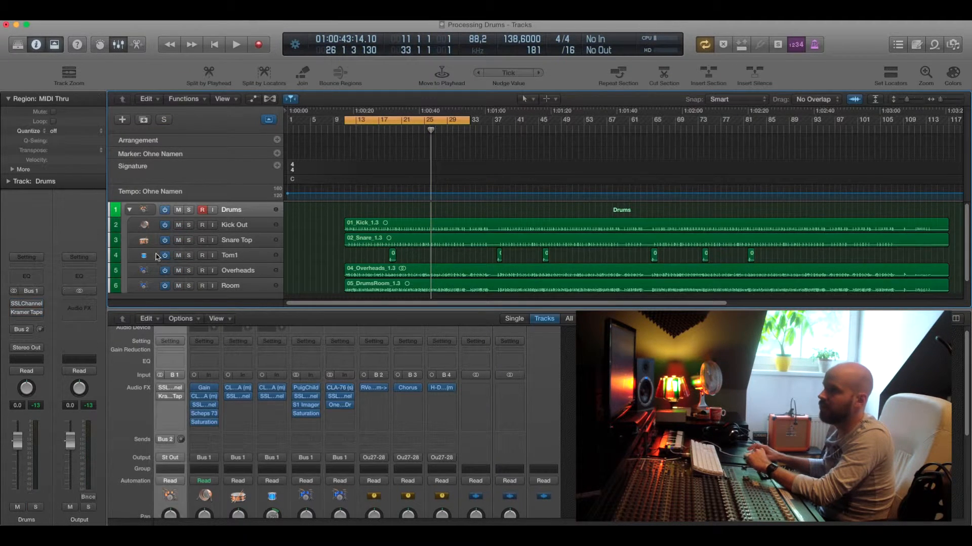
click(29, 307)
drag(91, 56, 178, 46)
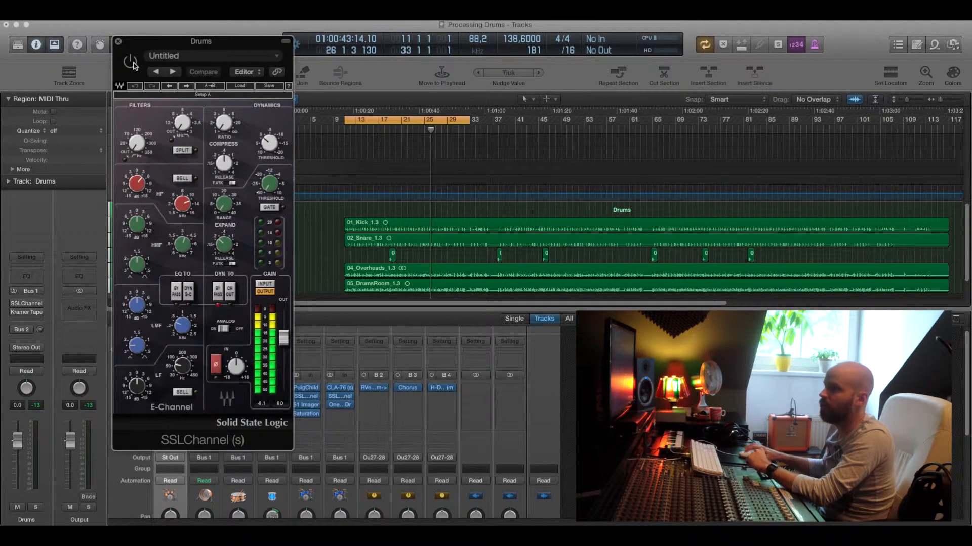
click(134, 65)
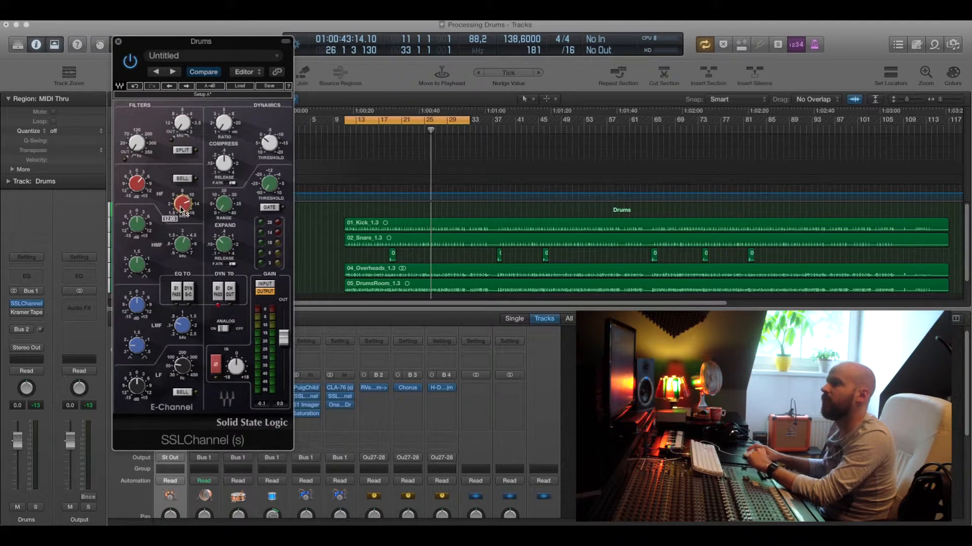
drag(143, 187, 143, 189)
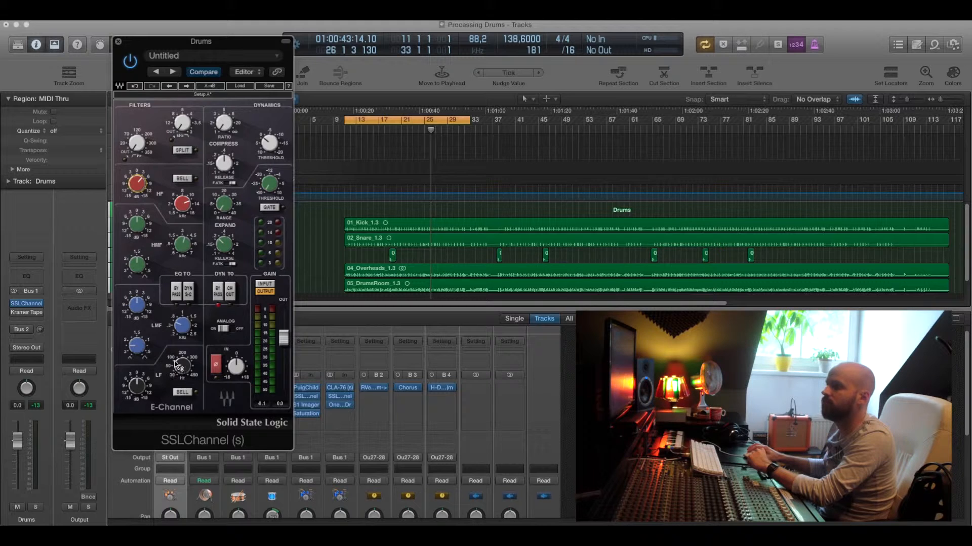
click(119, 42)
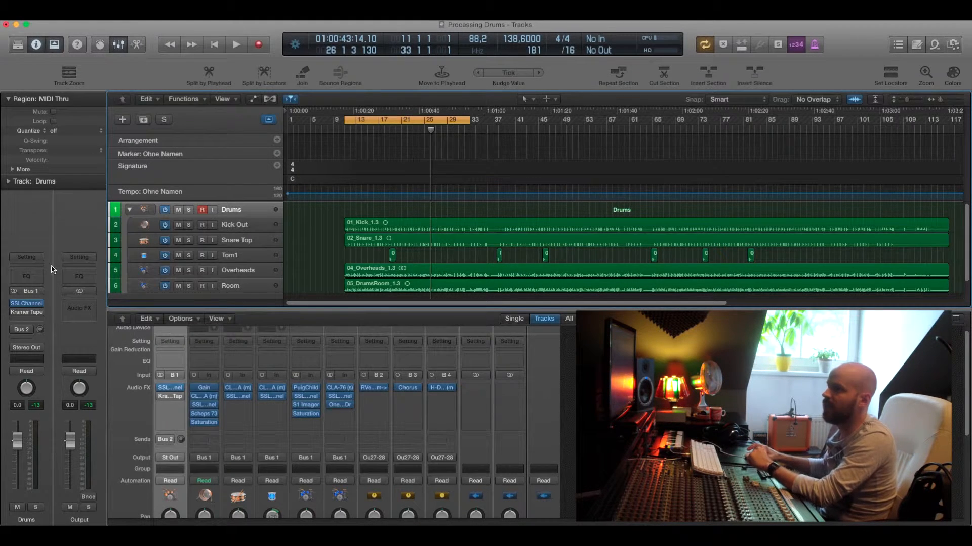
Step: Open the Kramer Tape on Drums and examine its speed, bias and linked record level controls
click(30, 314)
drag(97, 53, 589, 153)
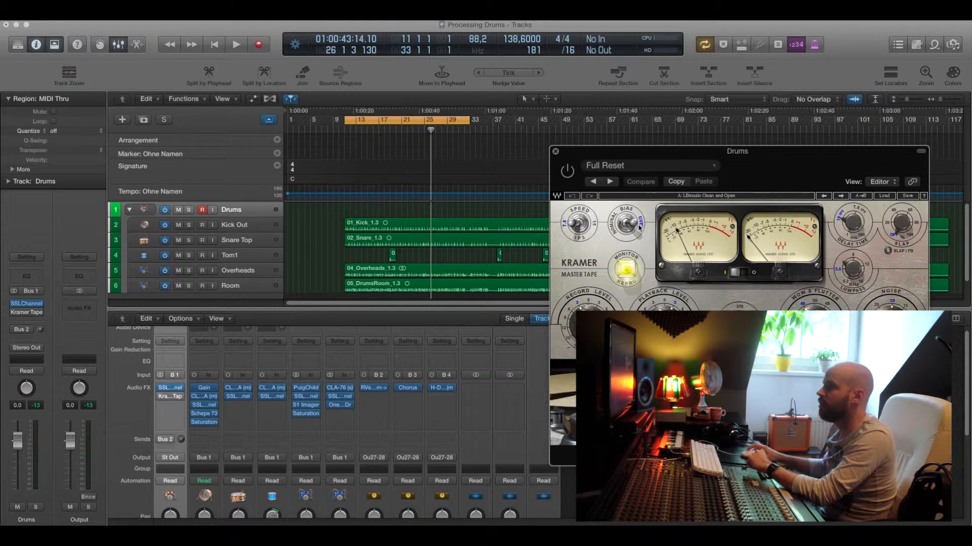
click(572, 226)
click(570, 226)
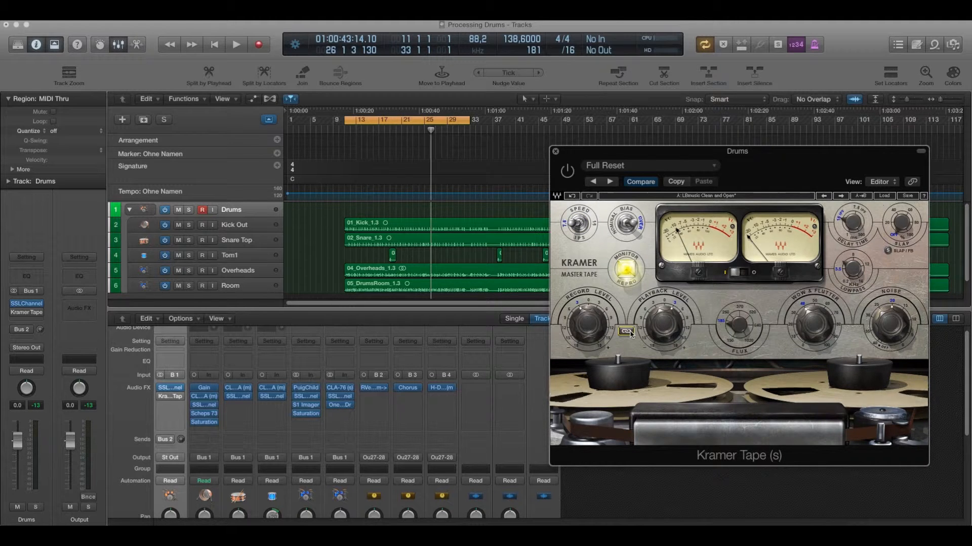
click(606, 328)
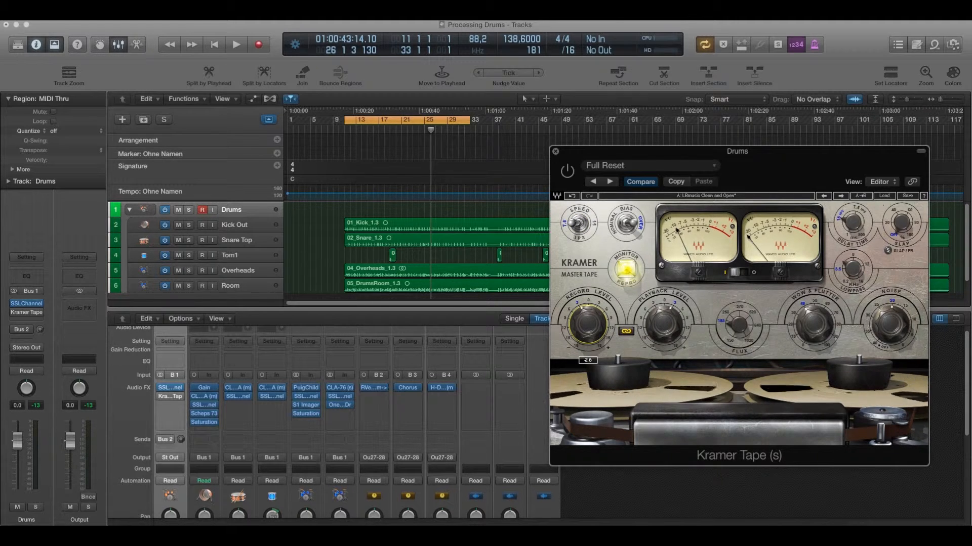
drag(606, 328, 606, 330)
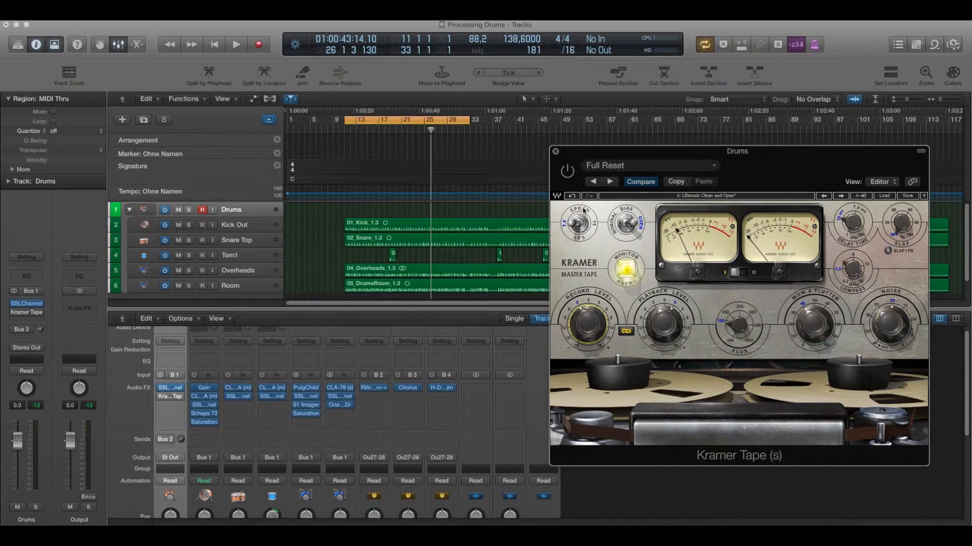
Step: Switch on the Kramer Tape on Drums, listen to it in playback and close its window
click(15, 313)
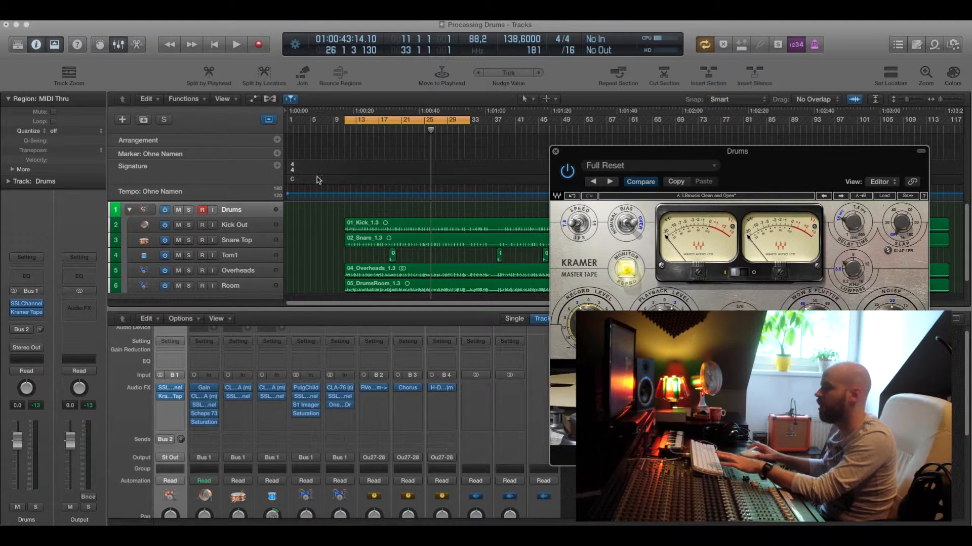
key(space)
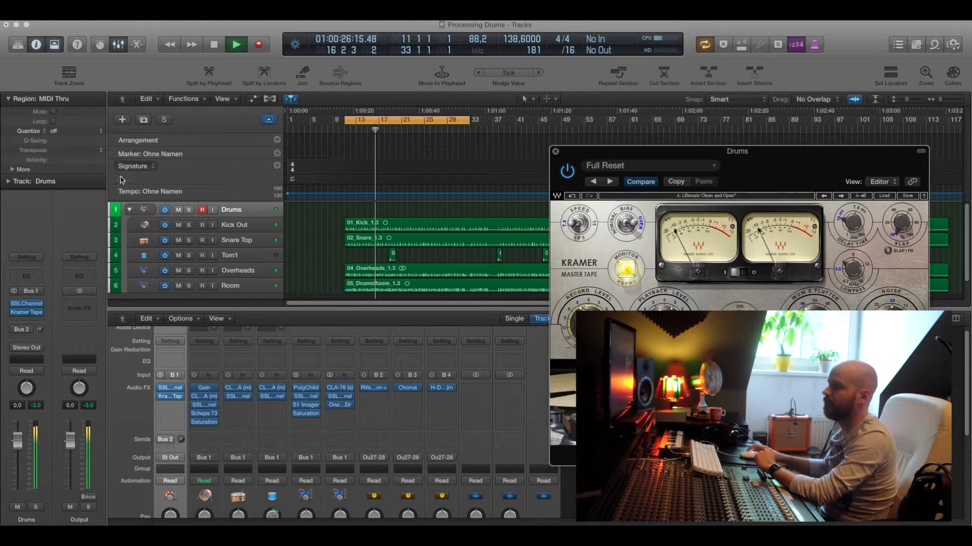
mouse_move(15, 306)
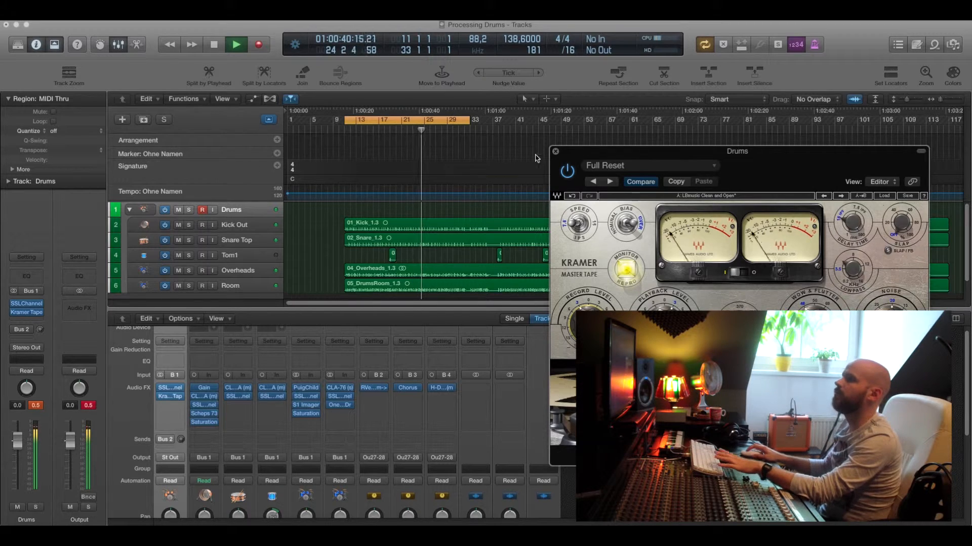
key(space)
click(555, 151)
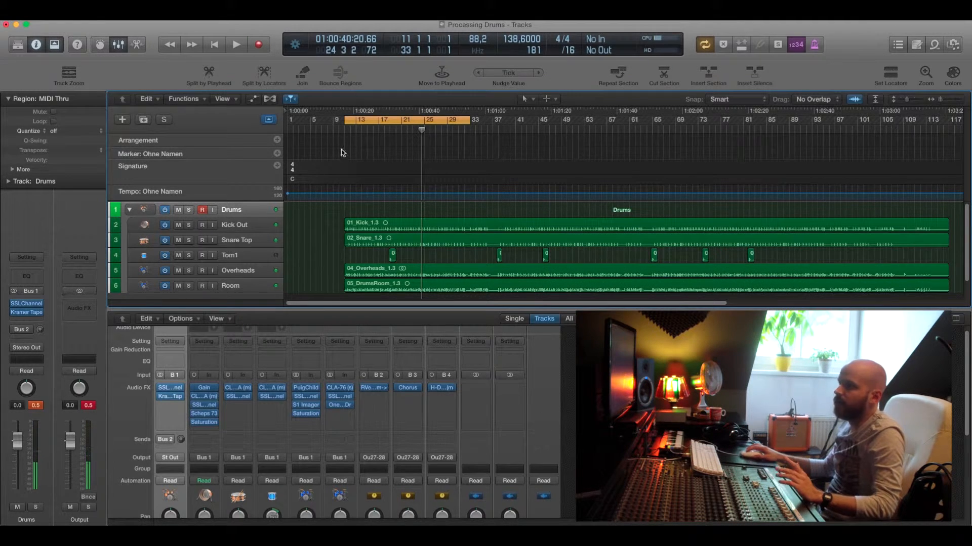
Step: Play the cycle range from bar 11 to audition the full drum mix, stopping with the Drums stack selected
click(219, 46)
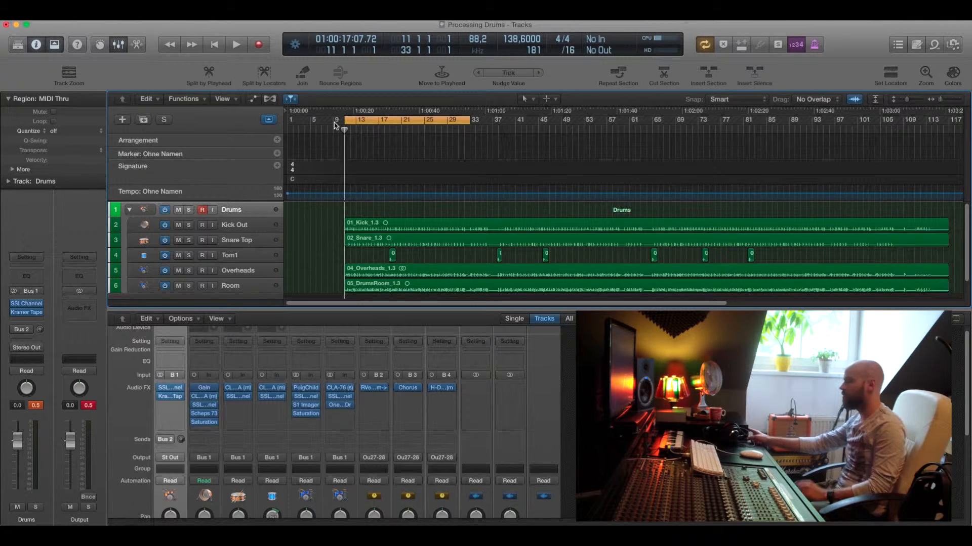
key(space)
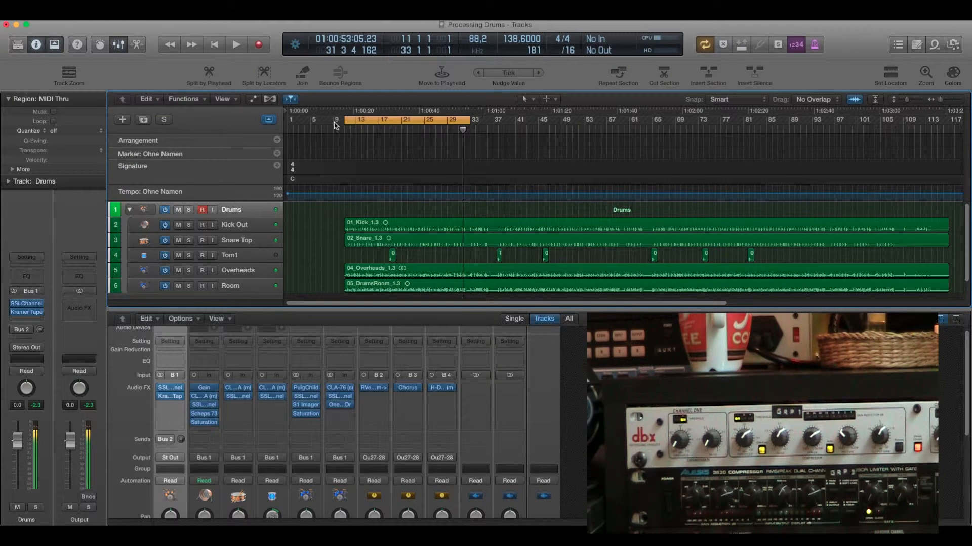
click(214, 46)
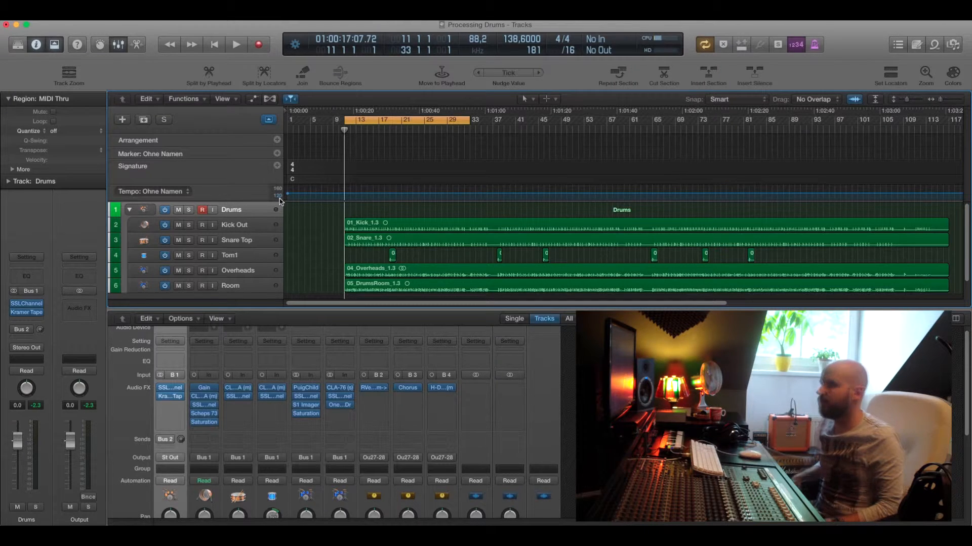
click(249, 230)
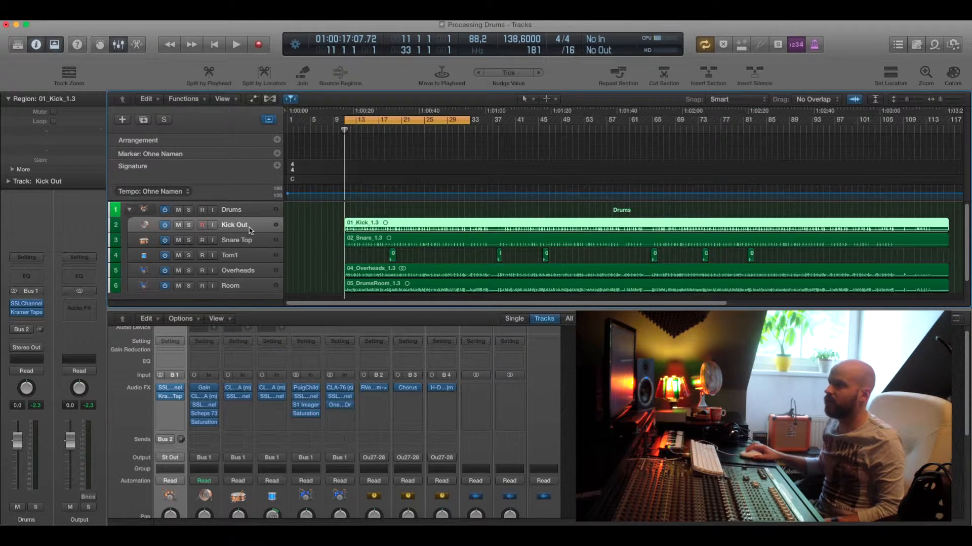
click(247, 212)
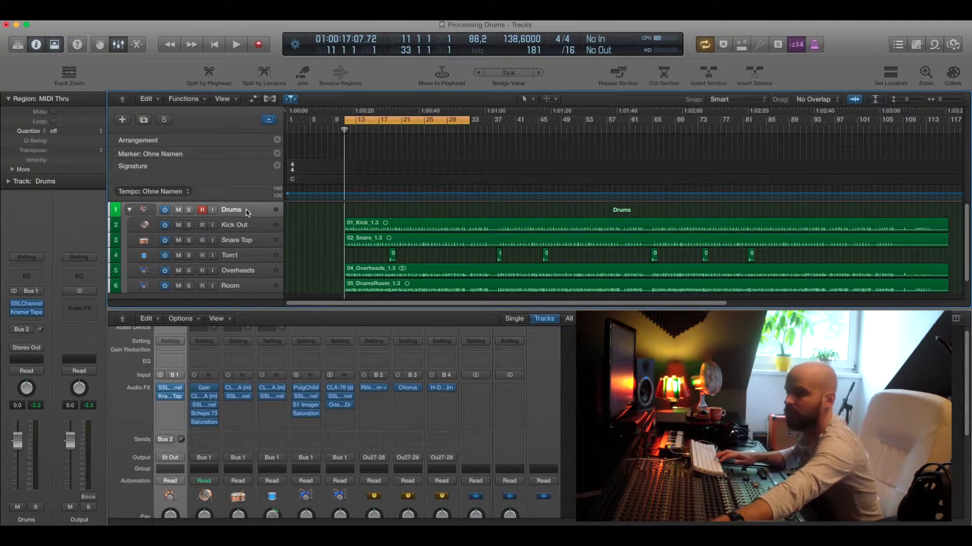
key(space)
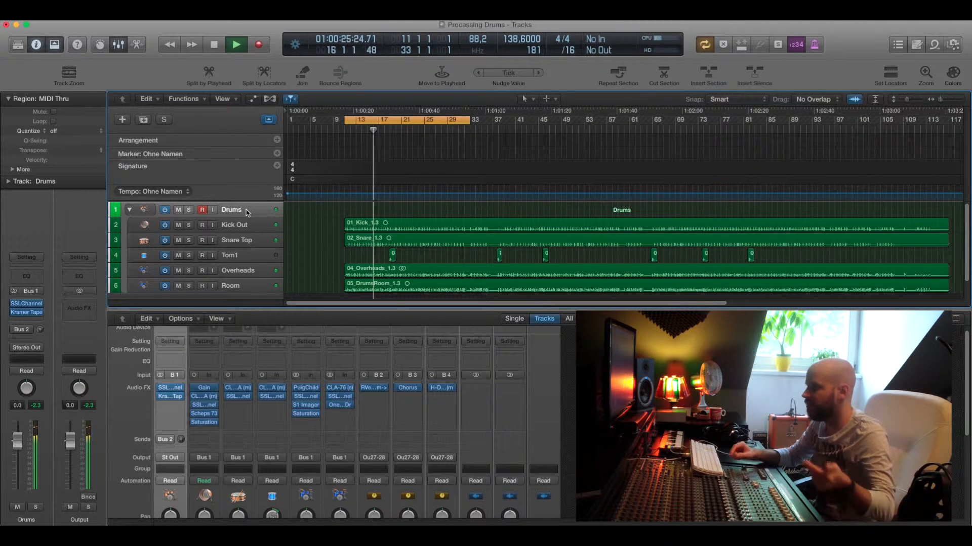
key(space)
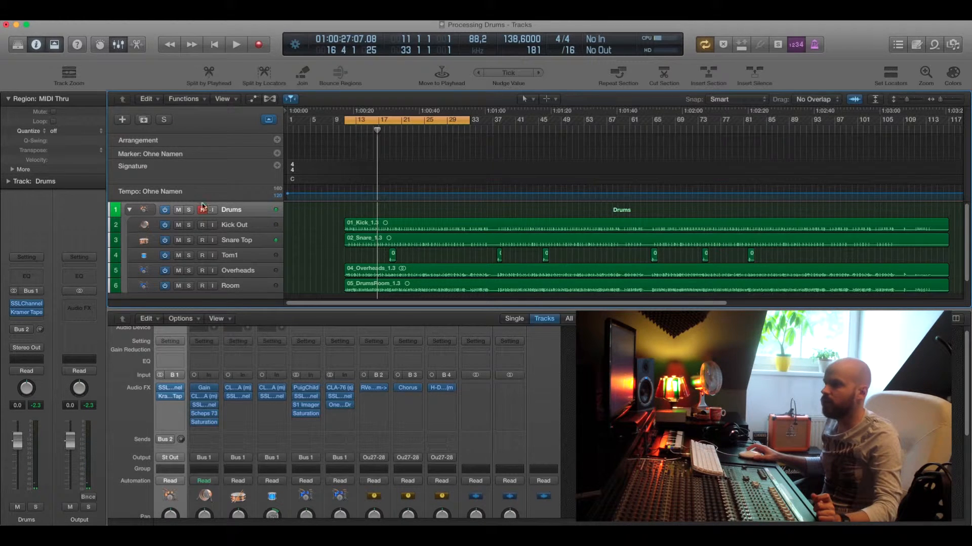
Step: Enable the Bus 2 send on Drums, open the RVerb on the Reverb channel and move its window over the arrangement
click(23, 331)
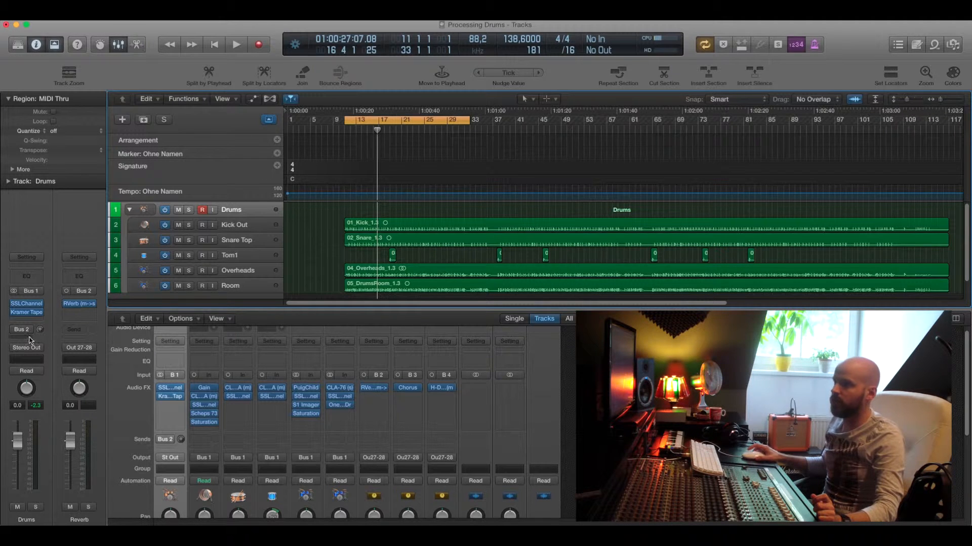
click(81, 304)
drag(173, 47, 518, 84)
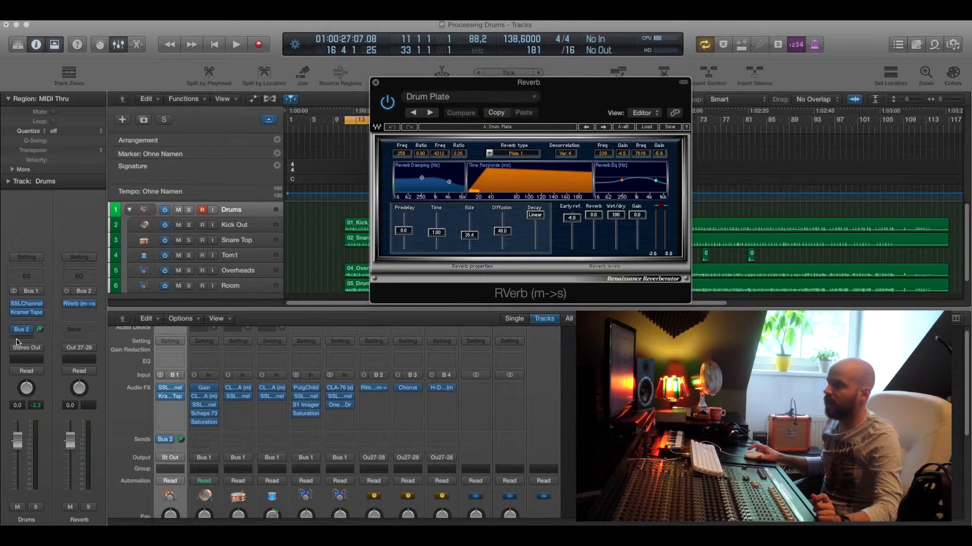
drag(444, 88, 703, 88)
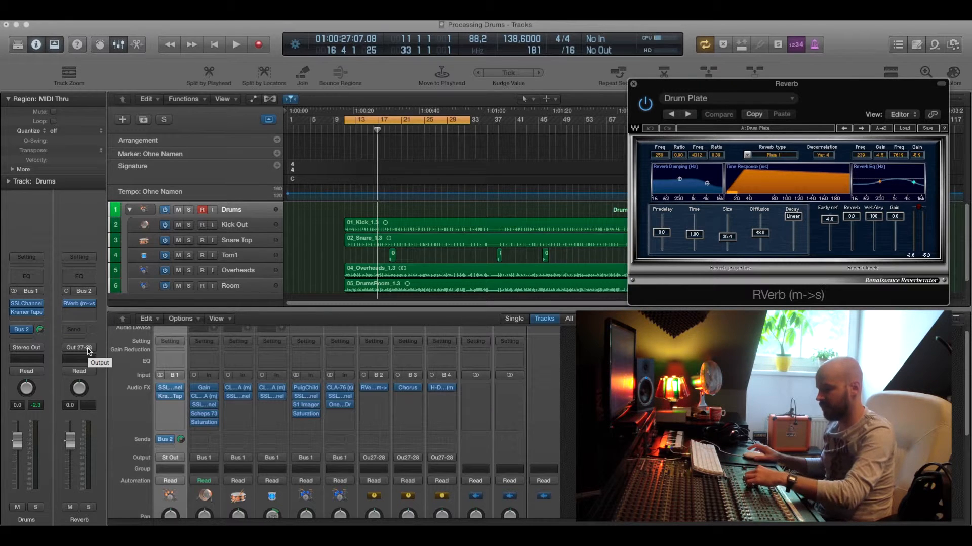
Step: Adjust the Drums track's Bus 2 send level during playback, stop and close the RVerb window
key(space)
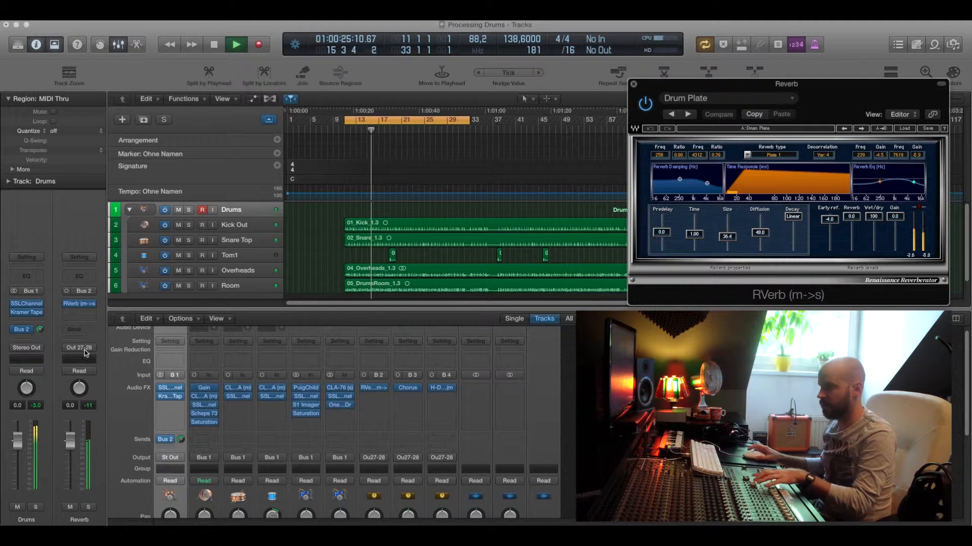
mouse_move(41, 331)
mouse_down()
mouse_move(48, 372)
mouse_move(58, 311)
mouse_move(58, 333)
mouse_up()
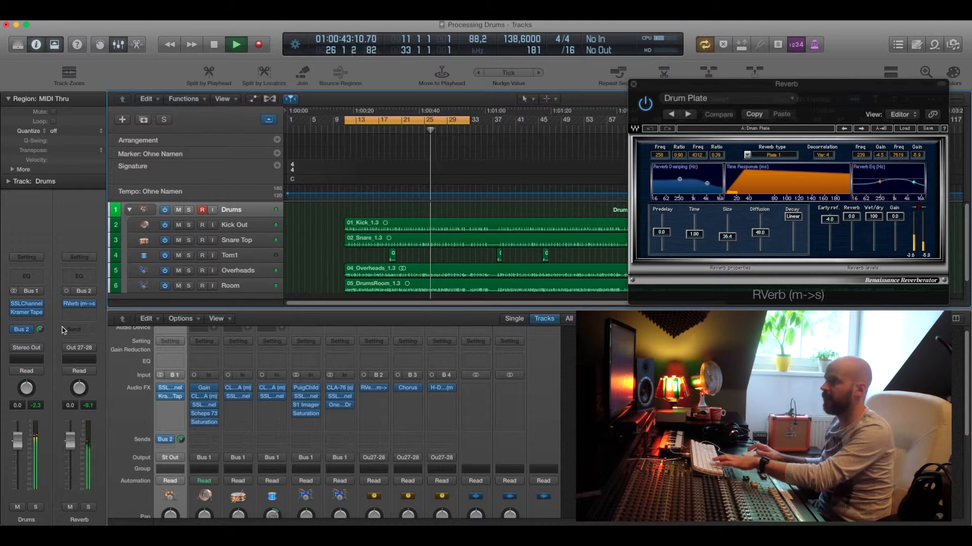
key(space)
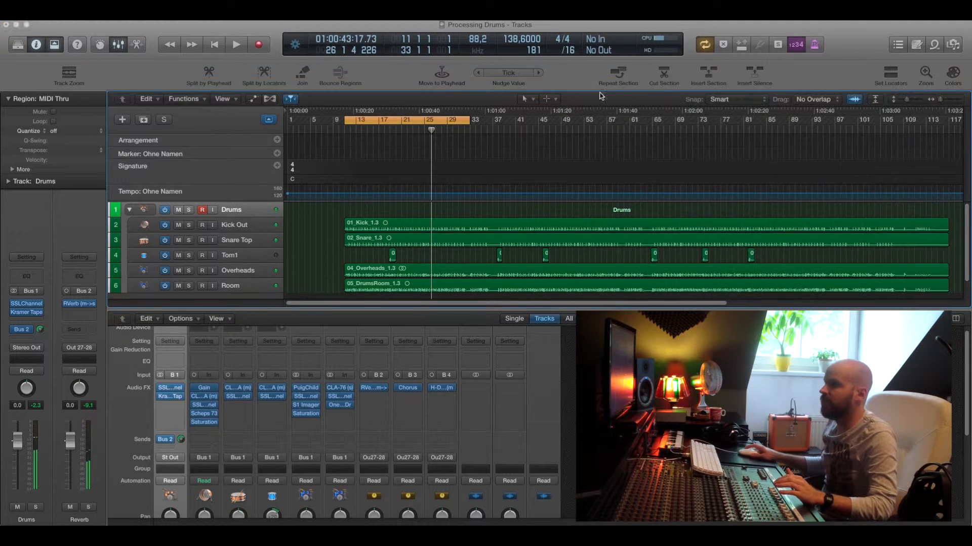
click(633, 85)
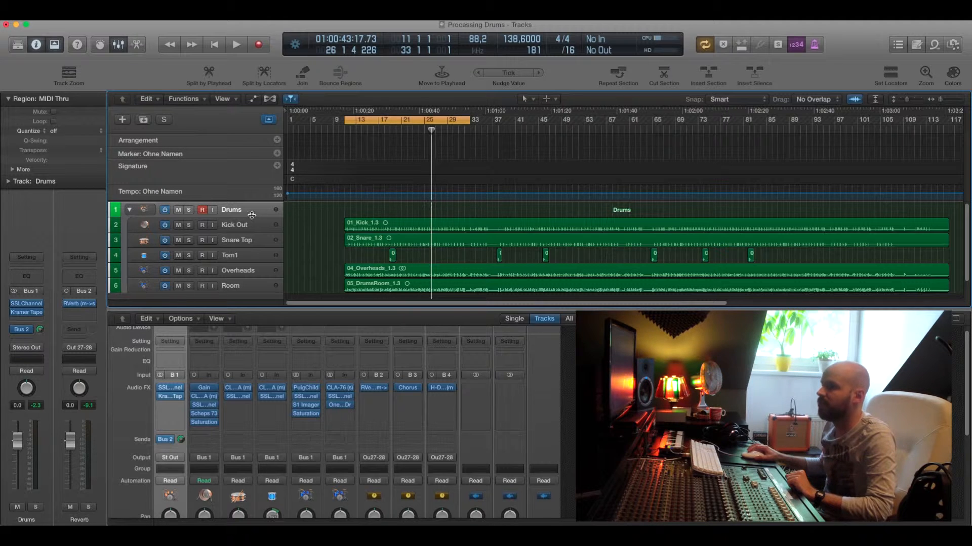
Step: Review the channel strips of Kick Out, Overheads and Room and return the playhead to bar 11
click(237, 227)
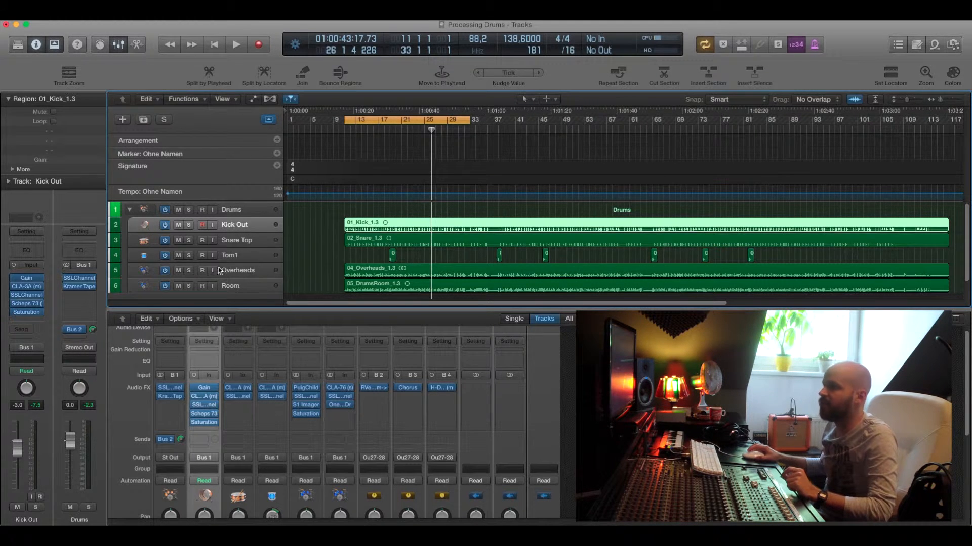
click(245, 274)
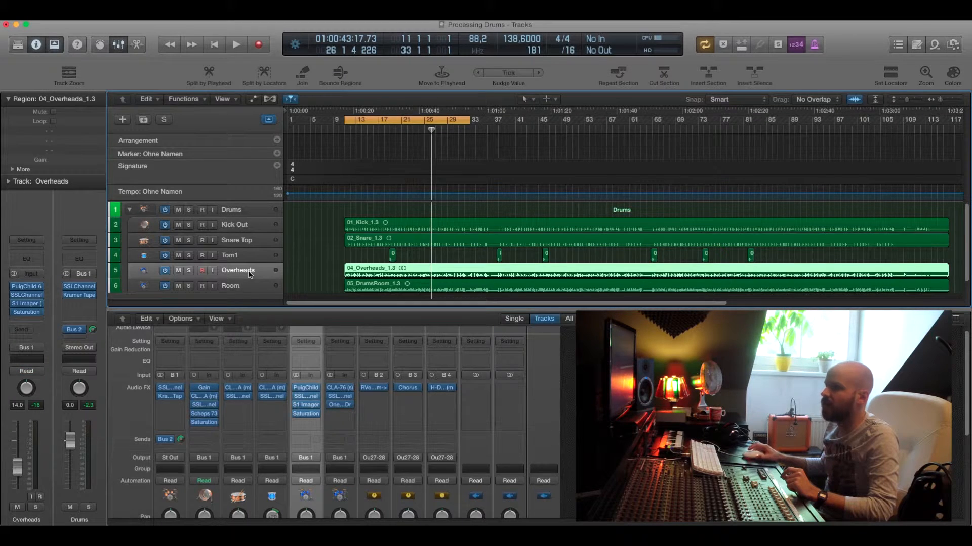
click(242, 286)
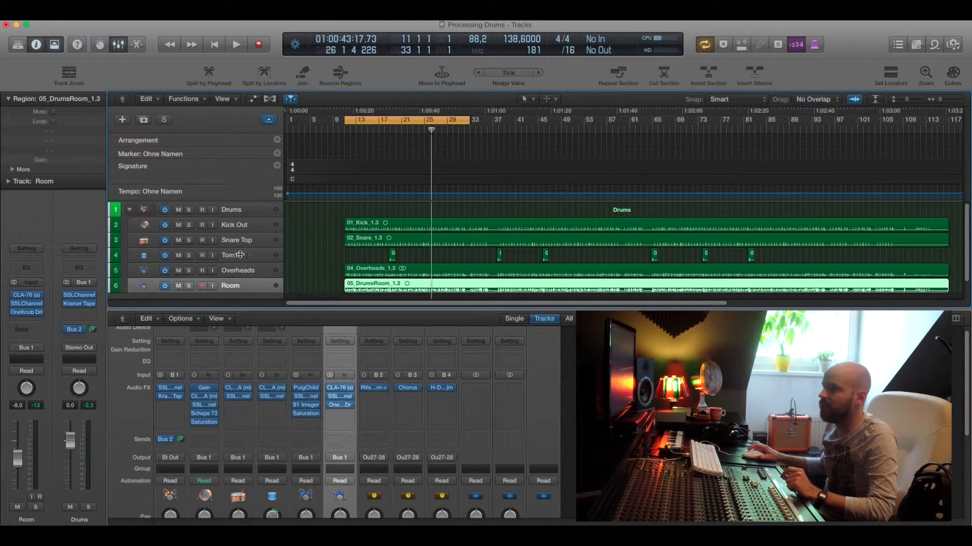
click(244, 227)
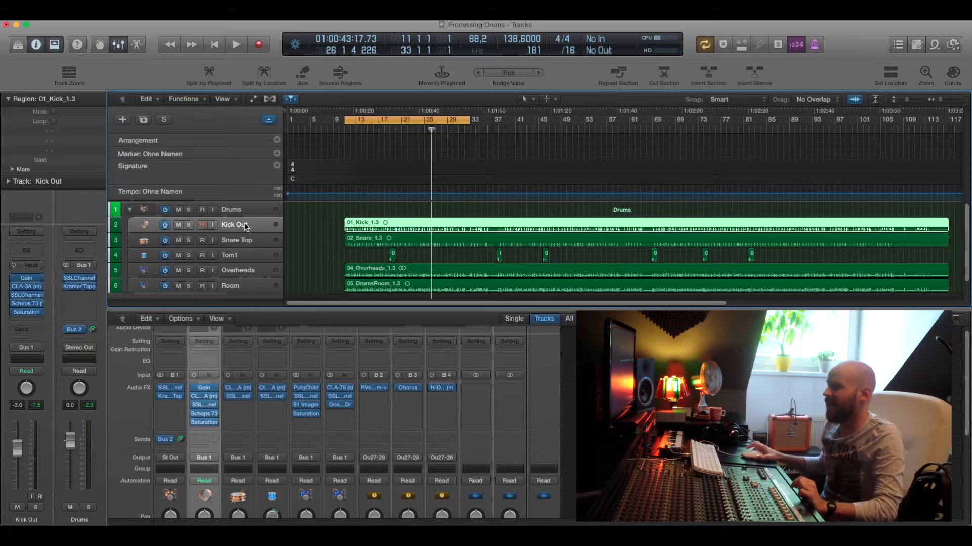
click(351, 131)
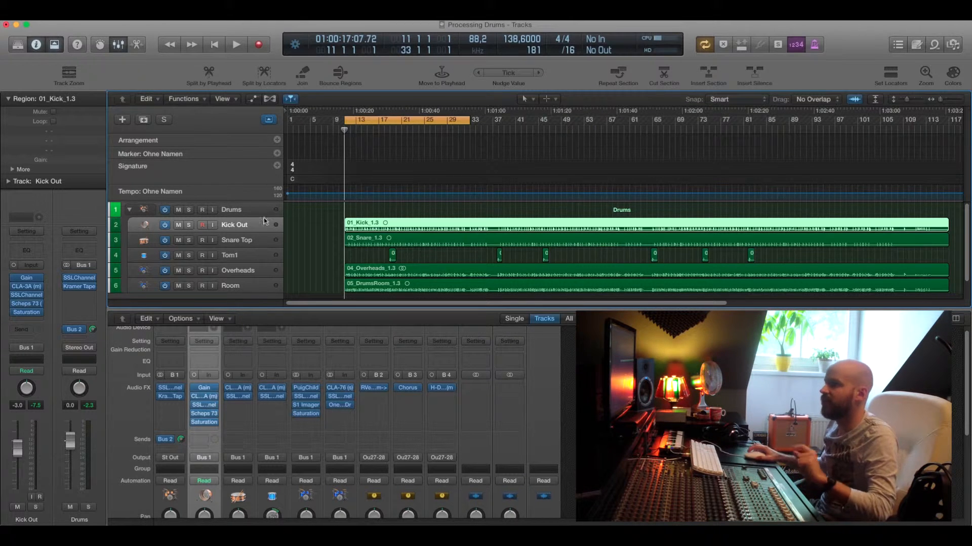
Step: Duplicate the Snare Top track with its settings and name the new track Snare 2
click(245, 242)
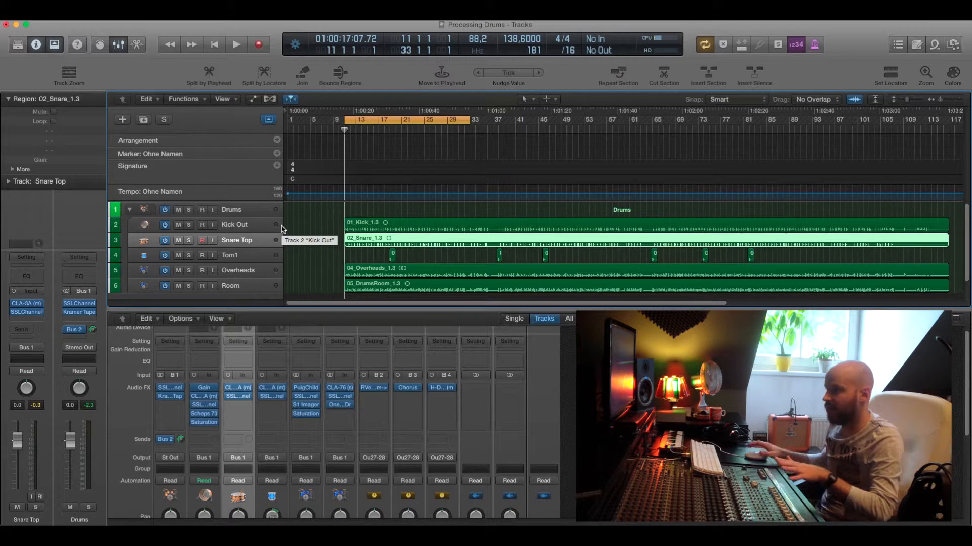
click(144, 122)
double_click(237, 255)
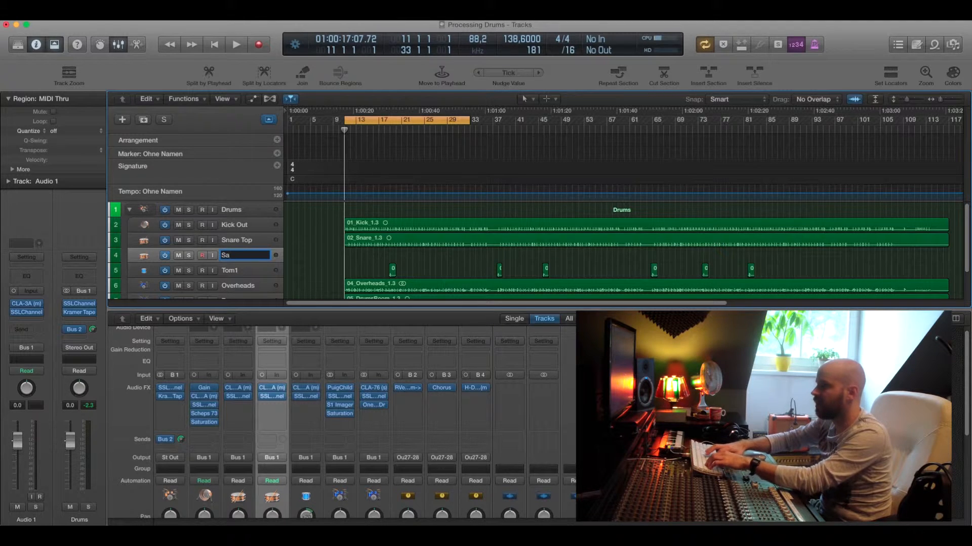
text(Snare 2)
key(Return)
Step: Copy the 02_Snare_1.3 region onto the Snare 2 track and mute Snare Top
drag(357, 236, 357, 253)
click(179, 241)
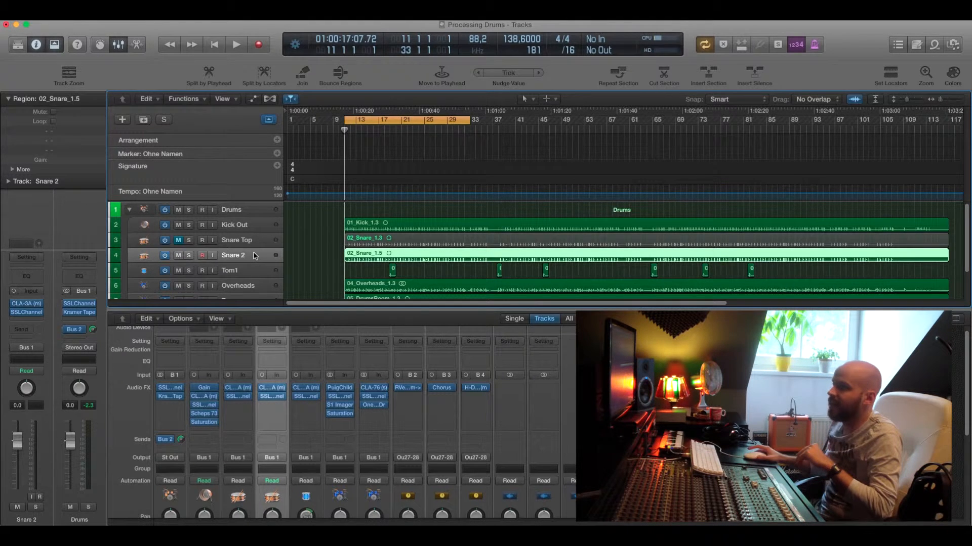
click(313, 234)
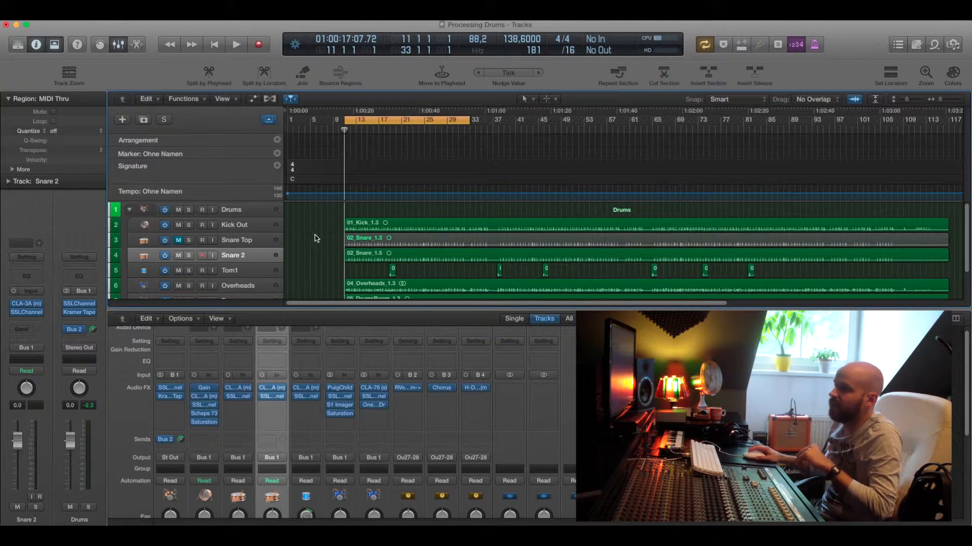
Step: Run Drum Replacement/Doubling on the Snare 2 region with instrument Snare, Replacement mode and a relative threshold of -12,0 dB
click(356, 255)
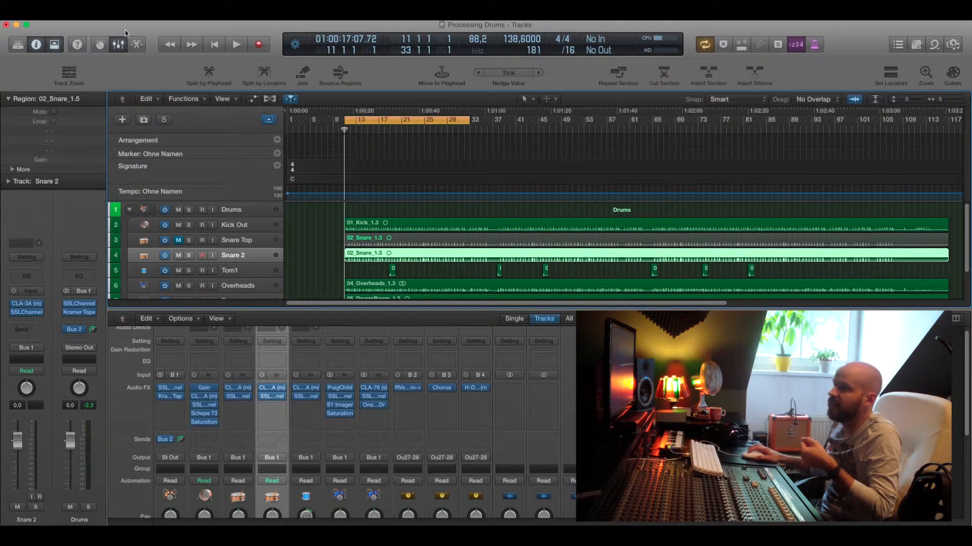
click(130, 16)
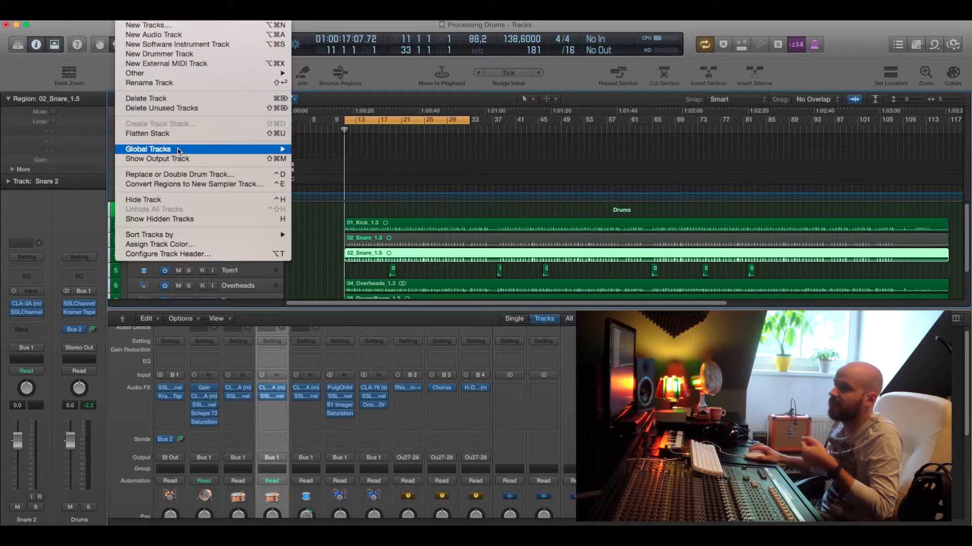
click(192, 175)
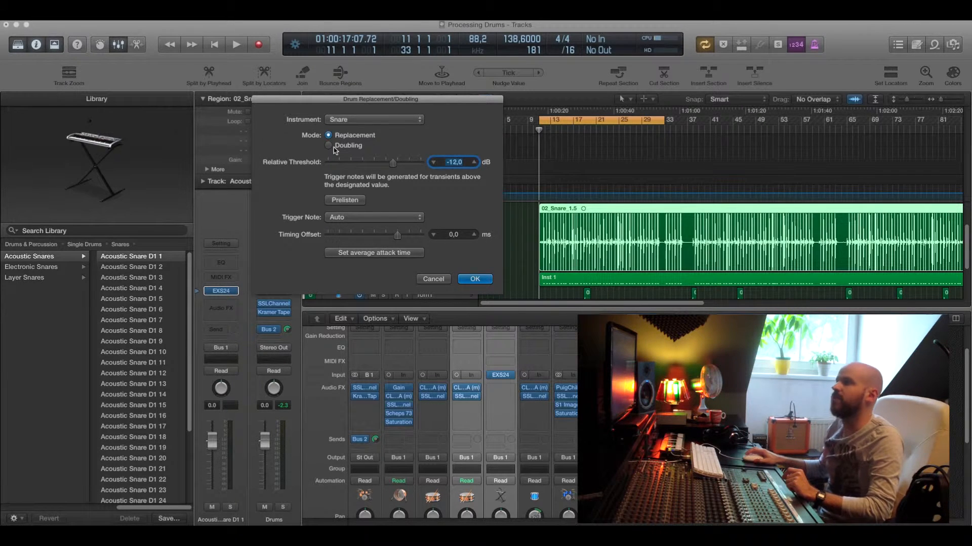
click(333, 147)
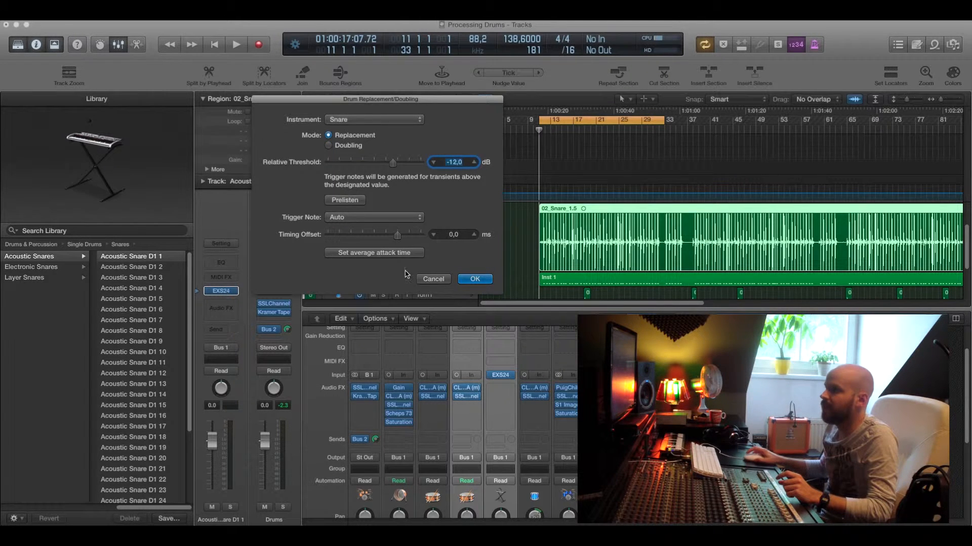
click(474, 279)
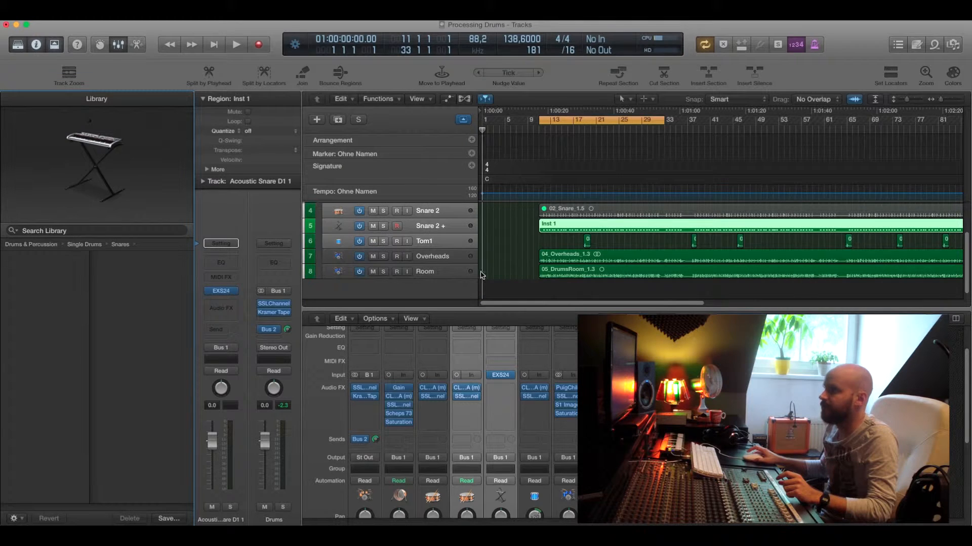
Step: Inspect the Snare 2 track and the new replacement instrument track below it, leaving the instrument track selected
scroll(441, 231, up, 1)
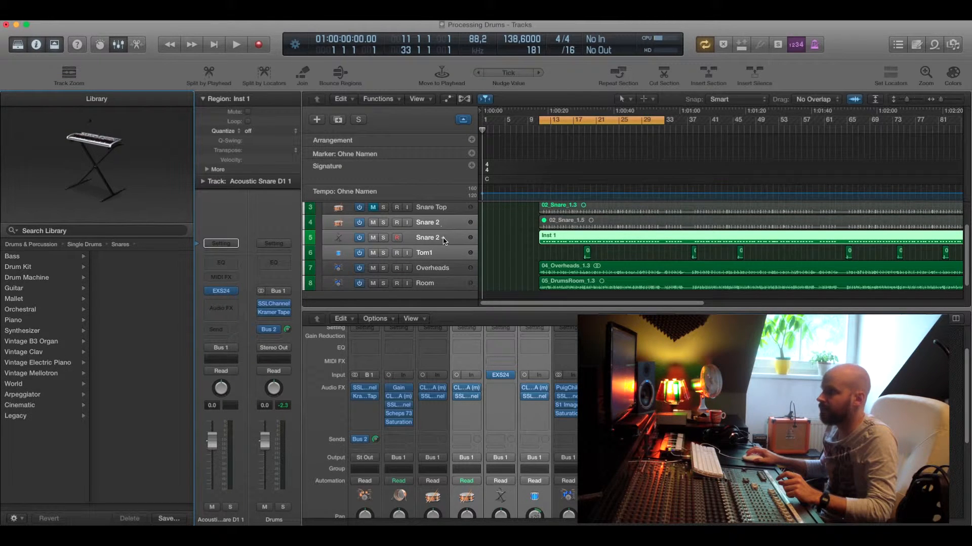
click(439, 226)
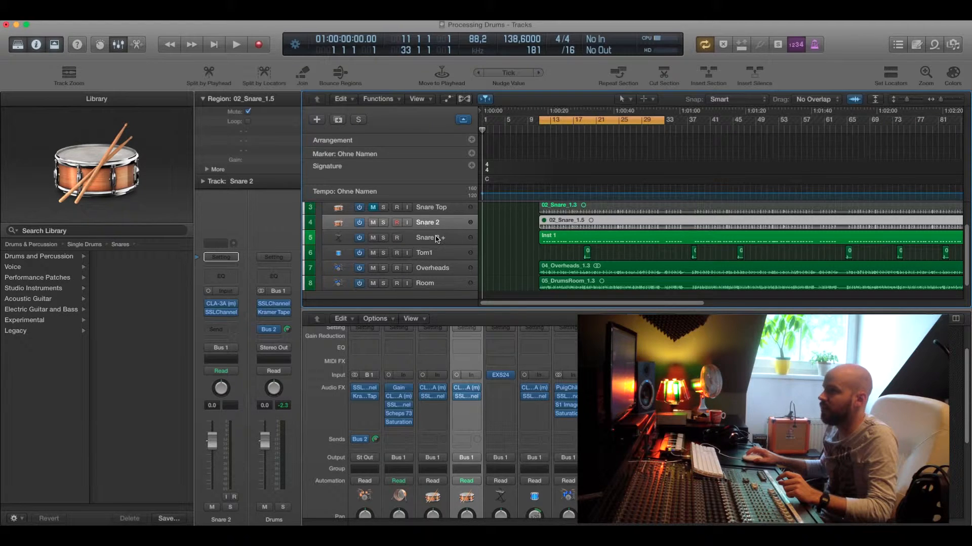
click(437, 239)
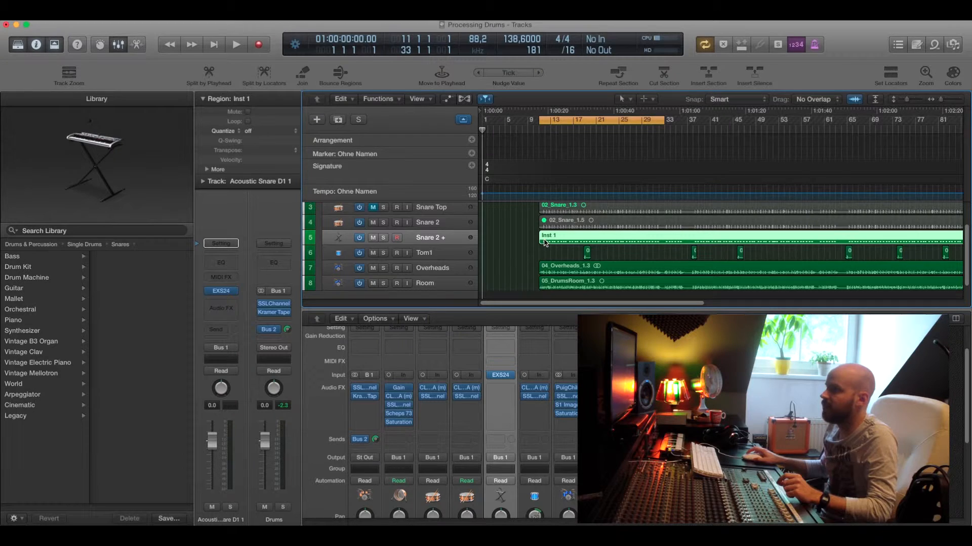
Step: Replace the instrument on the Snare 2 + track with the stereo Drum Kit Designer
scroll(549, 228, up, 4)
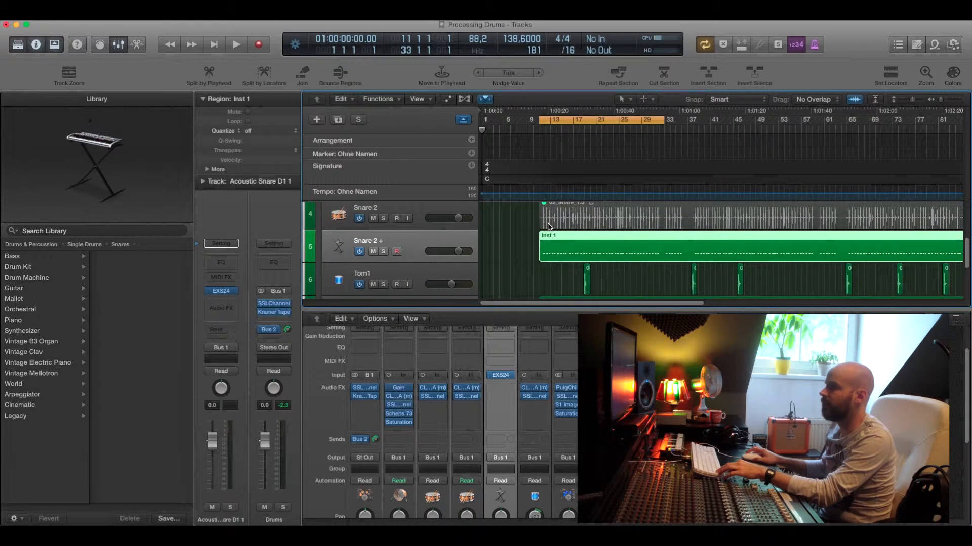
scroll(549, 226, up, 3)
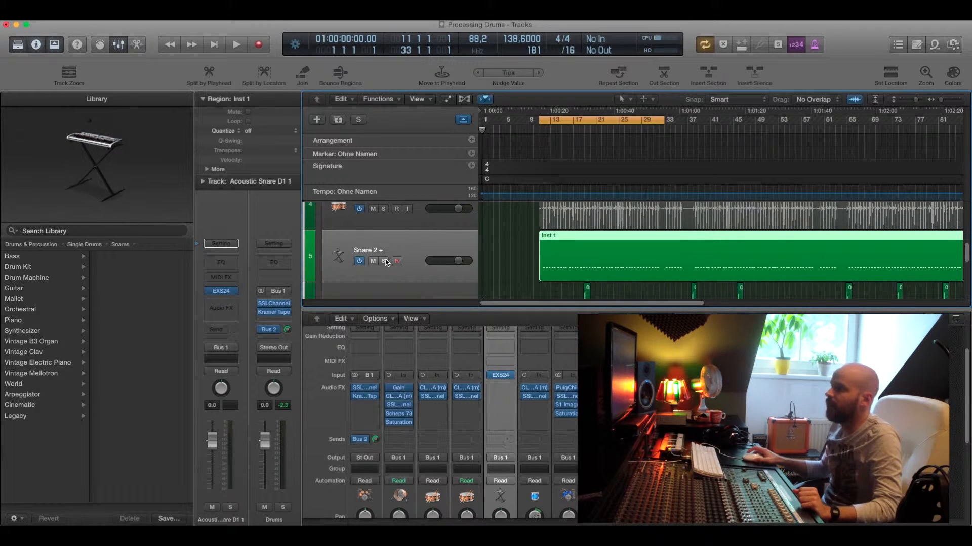
click(234, 294)
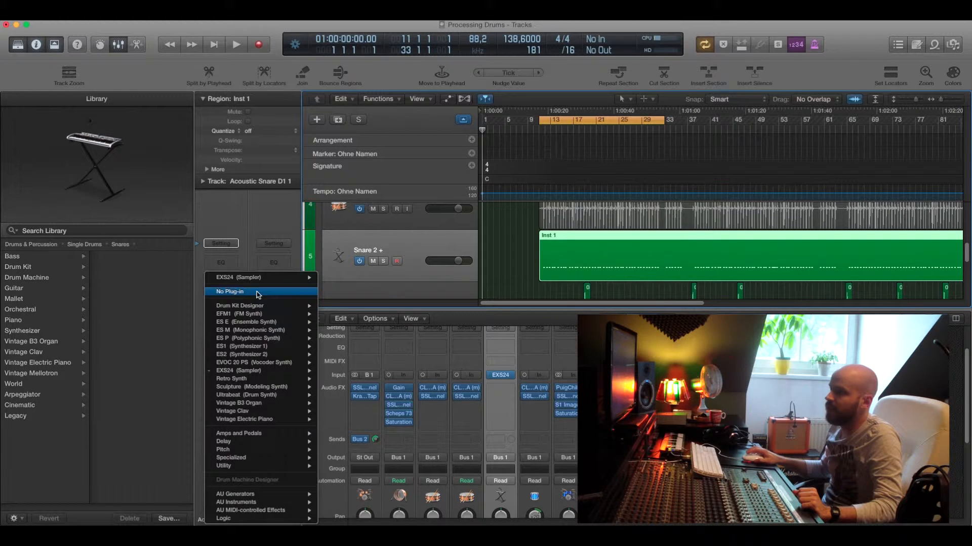
mouse_move(258, 309)
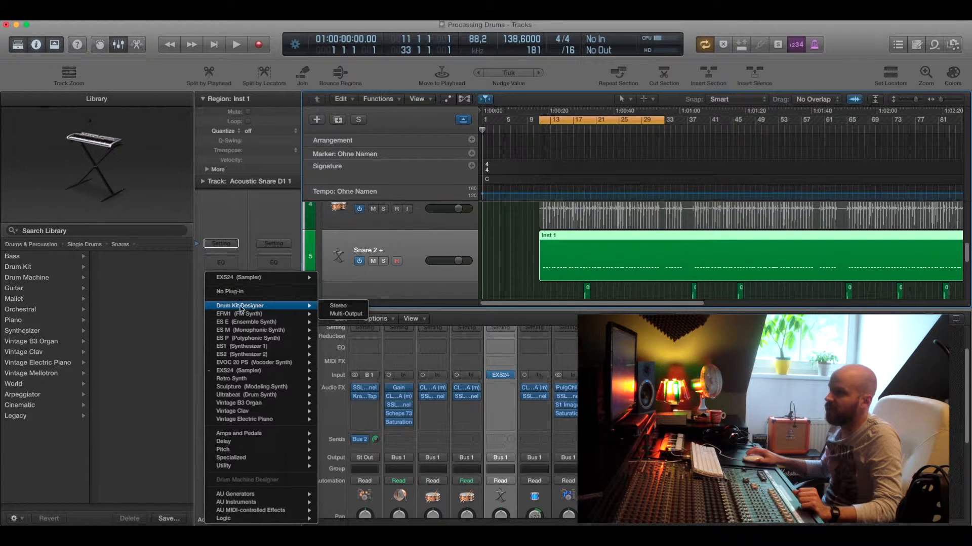
click(330, 307)
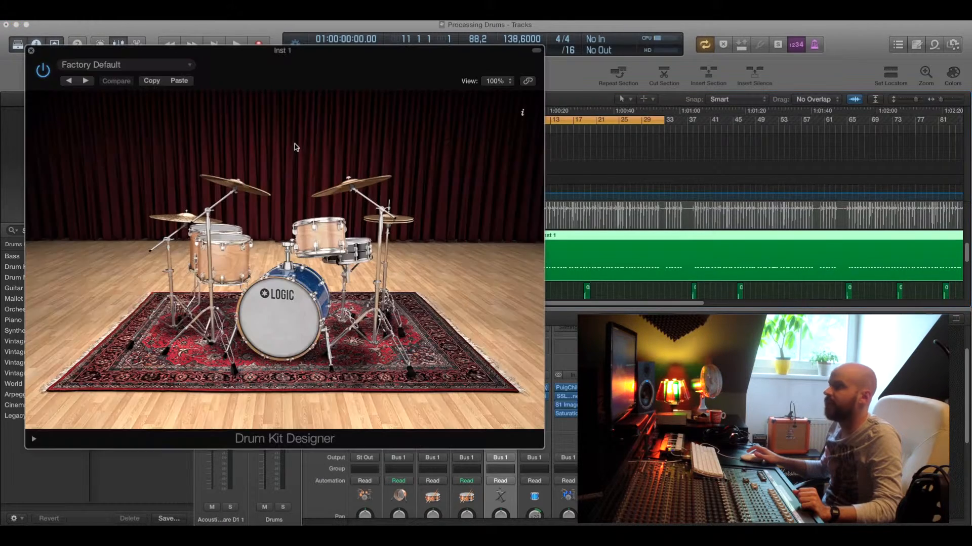
drag(268, 56, 216, 74)
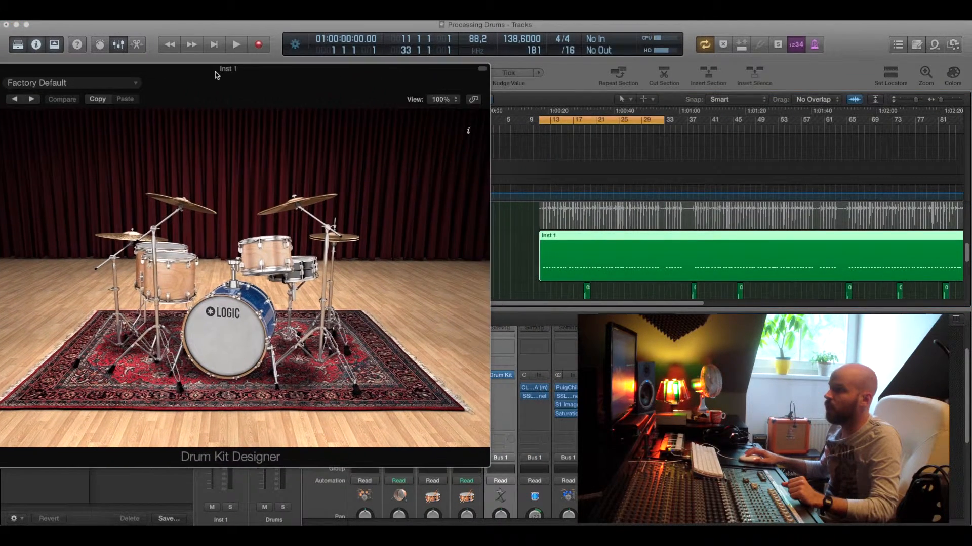
Step: Open the kit's snare options, compare SoCal, SoCal 2 and SoCal 3, and choose the SoCal 3 snare
click(305, 267)
drag(314, 71, 384, 69)
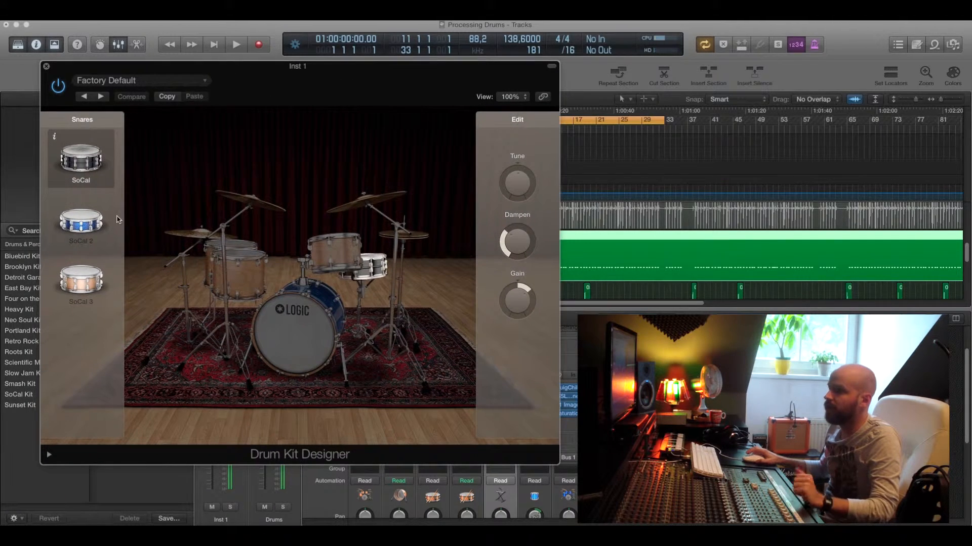
click(96, 225)
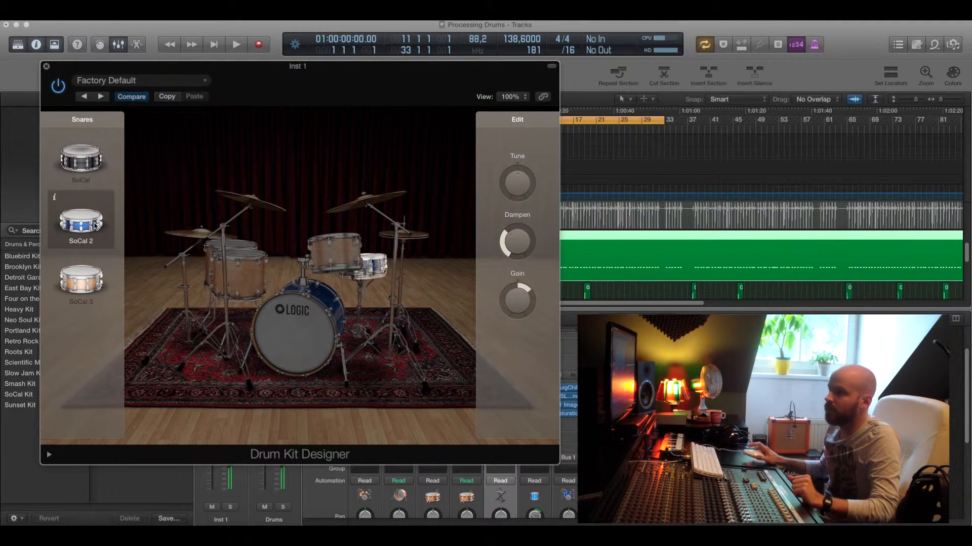
click(81, 287)
click(87, 175)
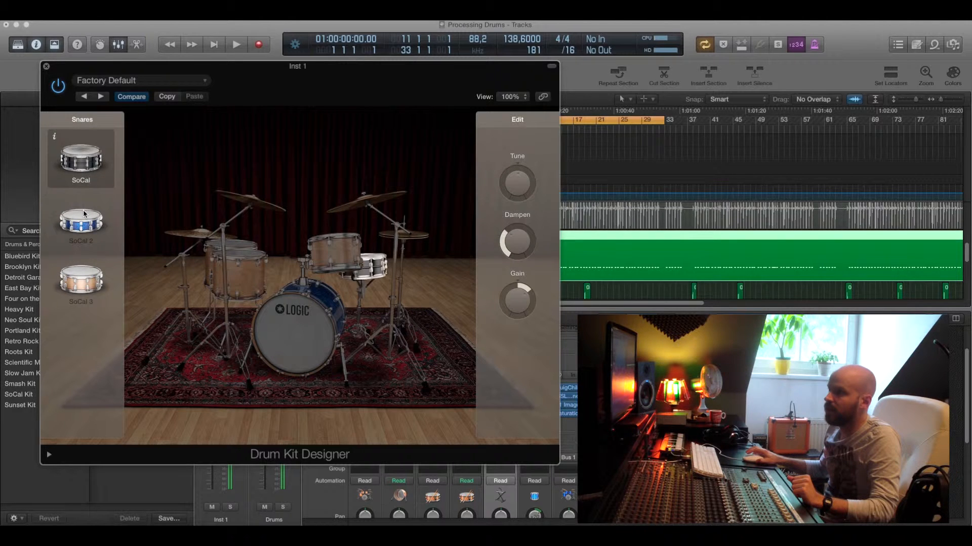
click(84, 215)
click(82, 281)
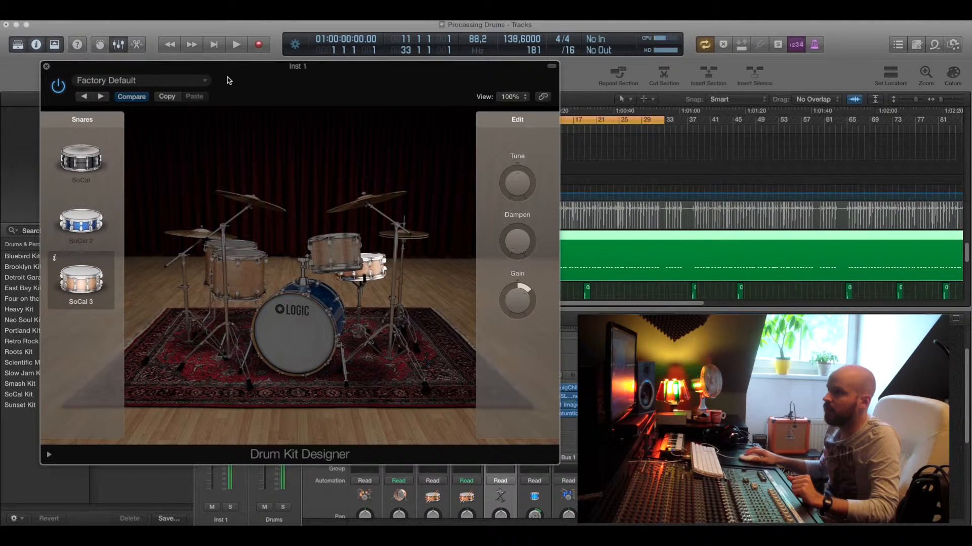
Step: Play the drums and briefly solo the Snare 2 + track to hear the replacement snare
drag(229, 66, 746, 172)
key(space)
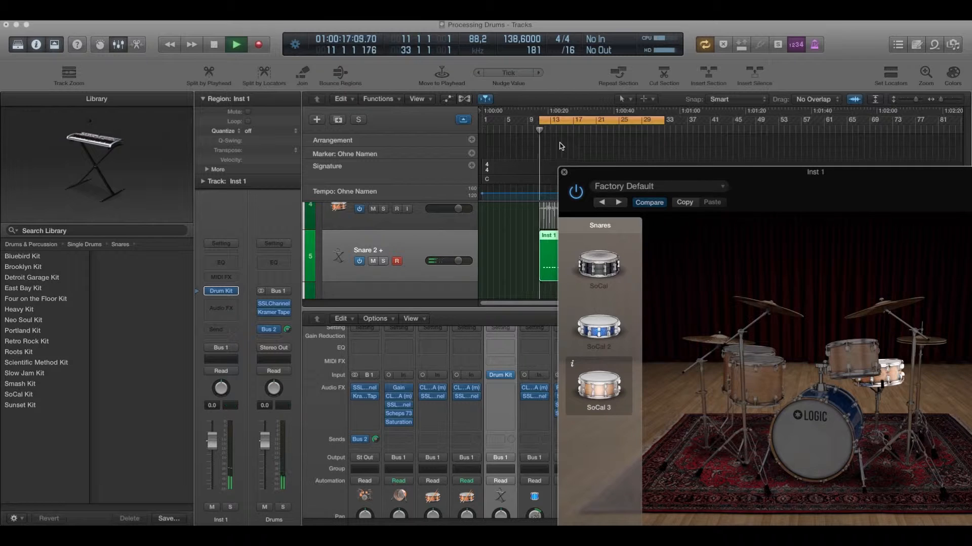
click(384, 261)
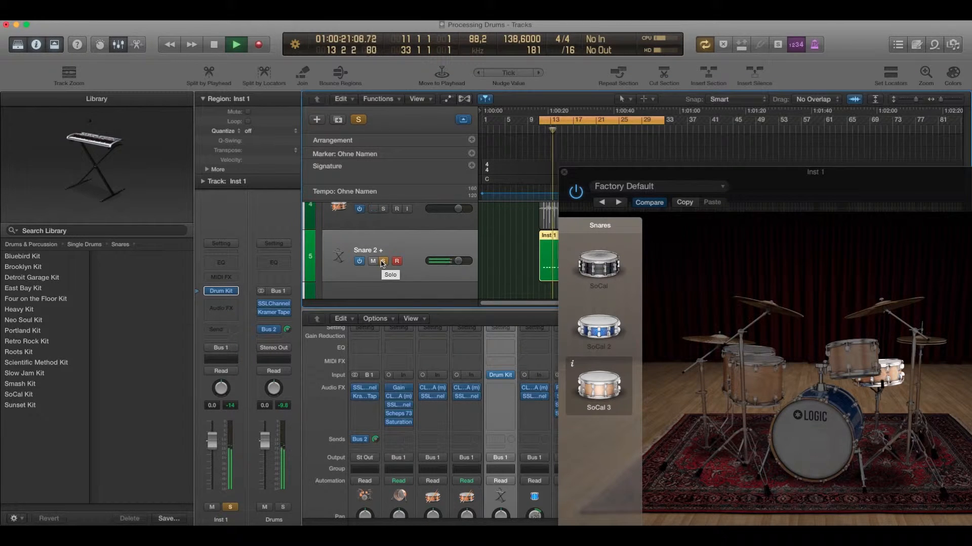
click(383, 261)
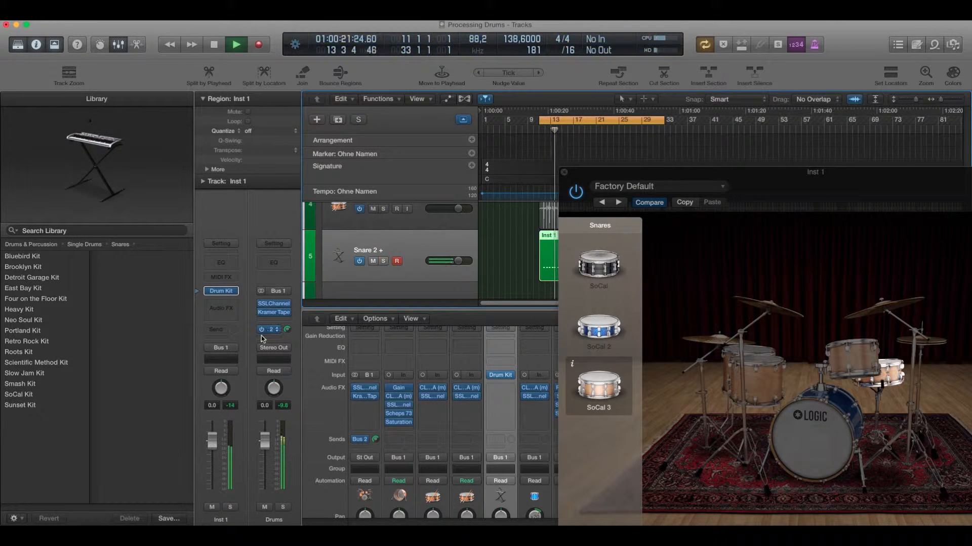
Step: Insert a Gain plug-in on the Snare 2 + track and raise its gain to about +8.5 dB
click(234, 315)
mouse_move(244, 423)
mouse_move(313, 421)
click(372, 420)
drag(51, 124, 51, 116)
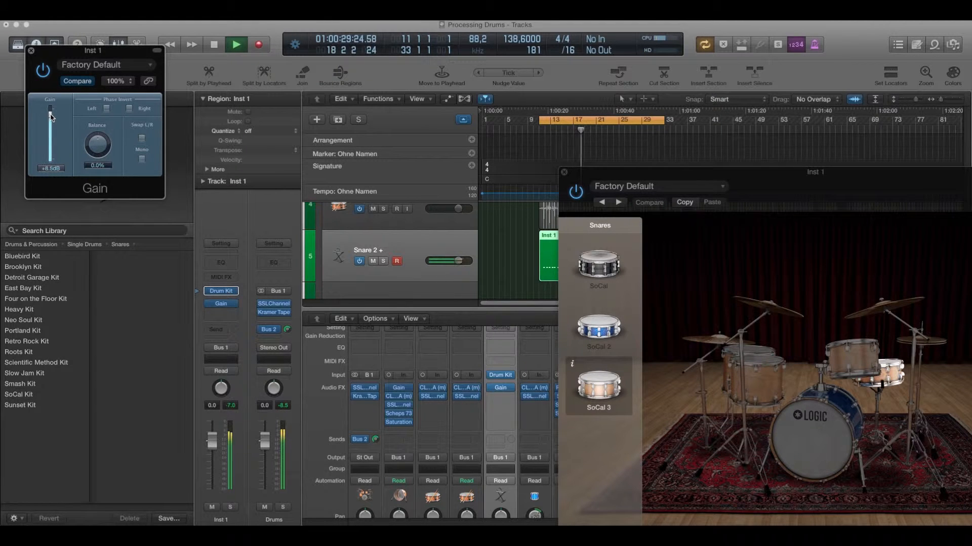
click(30, 51)
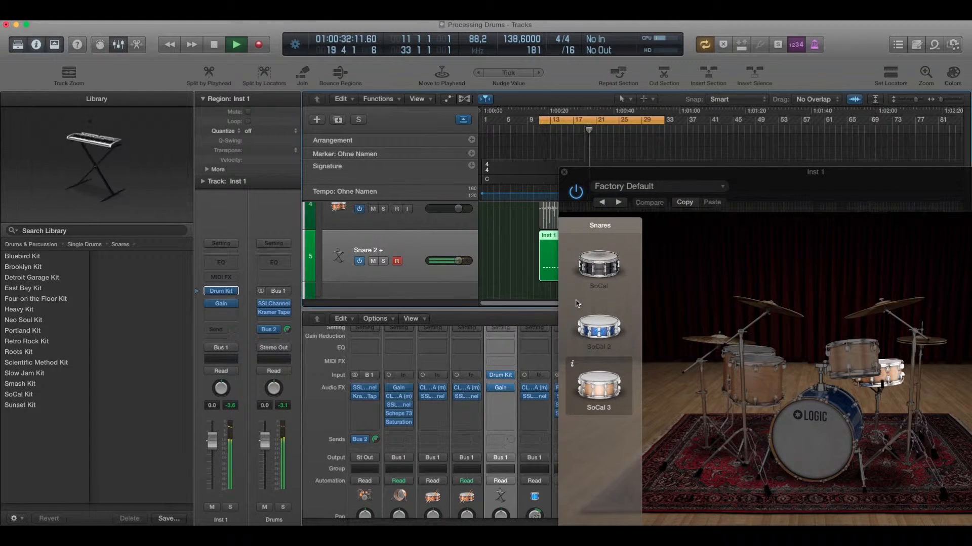
Step: Compare the SoCal and SoCal 2 snares, adjust Tune and Dampen, and set the SoCal 2 Gain to +3 dB
click(596, 330)
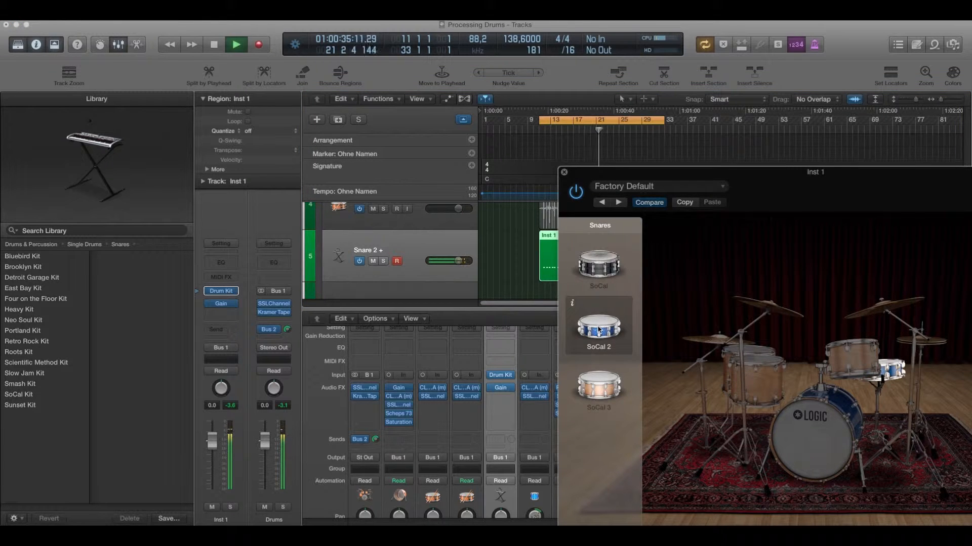
click(595, 274)
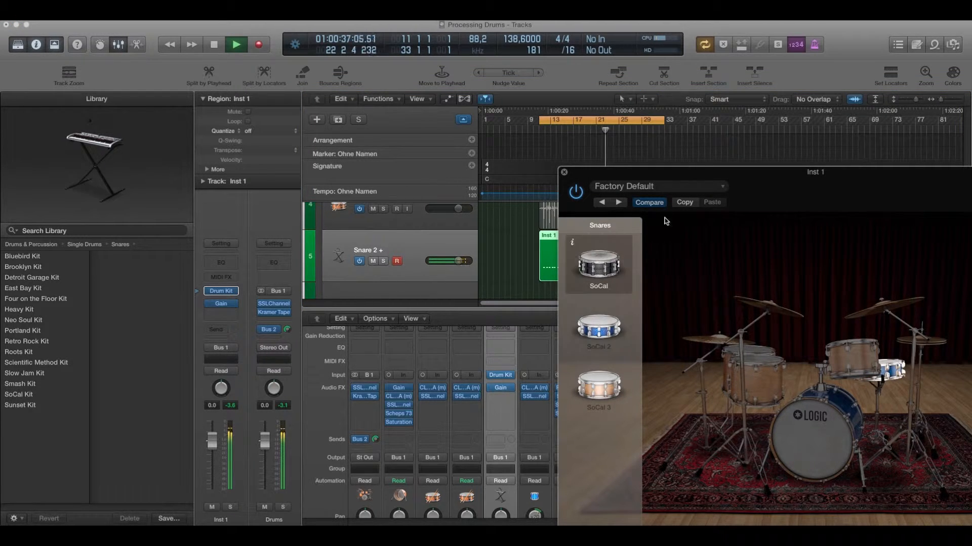
drag(693, 178, 384, 171)
drag(734, 275, 735, 227)
drag(730, 274, 731, 323)
drag(728, 341, 731, 386)
click(318, 330)
mouse_move(731, 385)
mouse_down()
mouse_move(732, 428)
mouse_move(733, 373)
mouse_move(736, 398)
mouse_up()
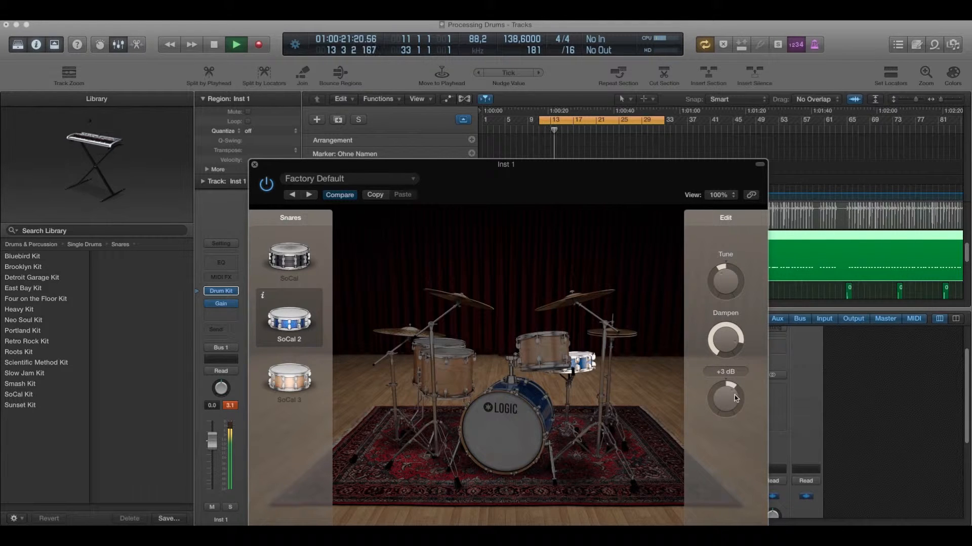
Step: Load the Detroit Garage Kit preset in Drum Kit Designer
click(412, 180)
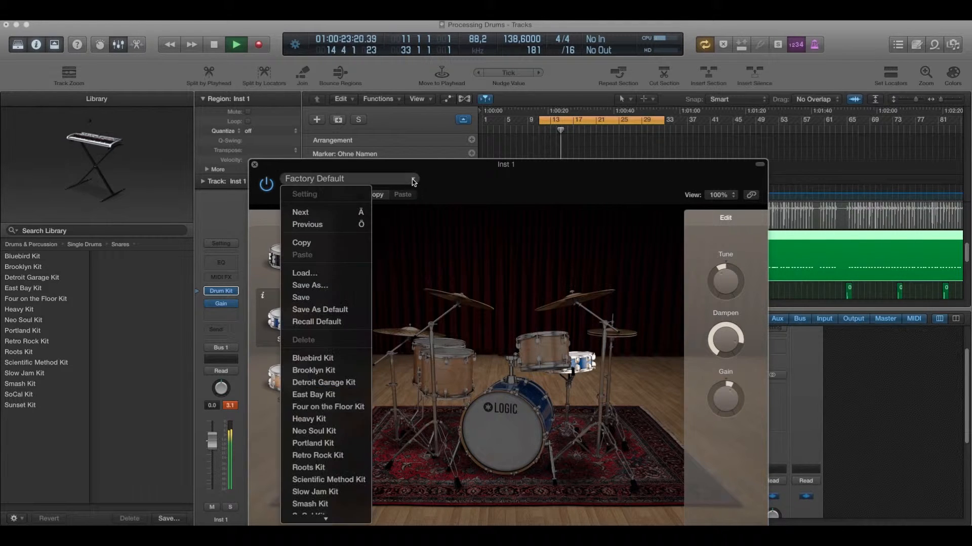
click(345, 383)
click(414, 178)
click(433, 173)
drag(439, 173, 555, 154)
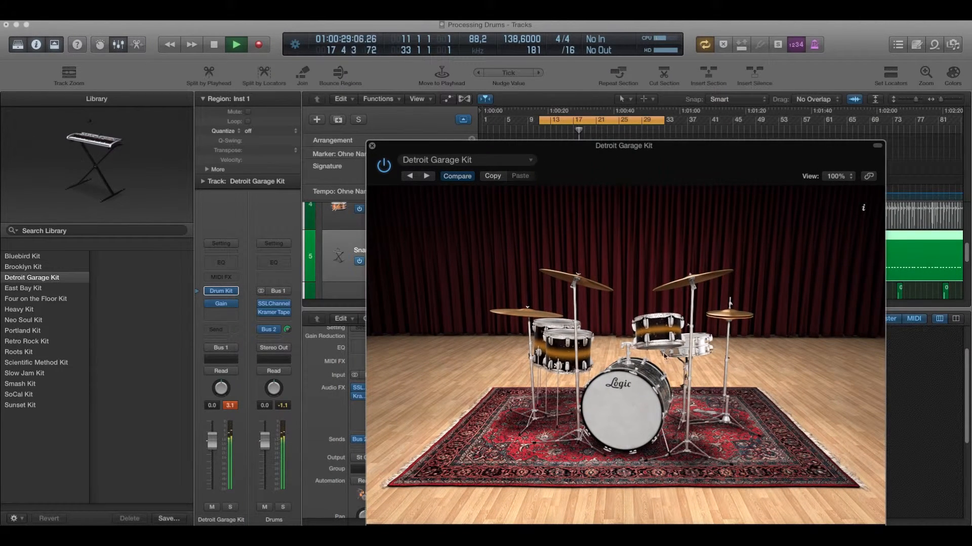
Step: Audition the Detroit Garage 2 and 3 snares, return to Detroit Garage, close Drum Kit Designer and stop playback
click(697, 350)
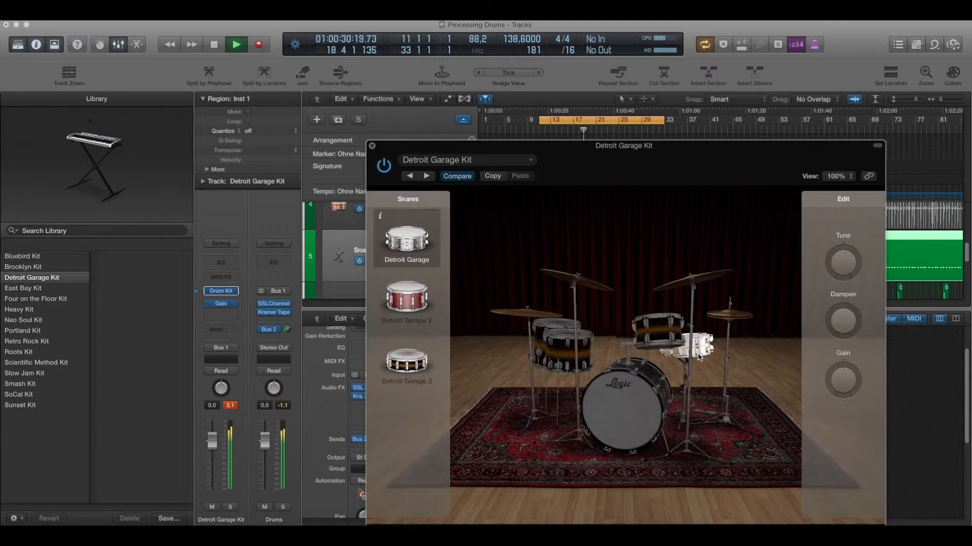
click(423, 314)
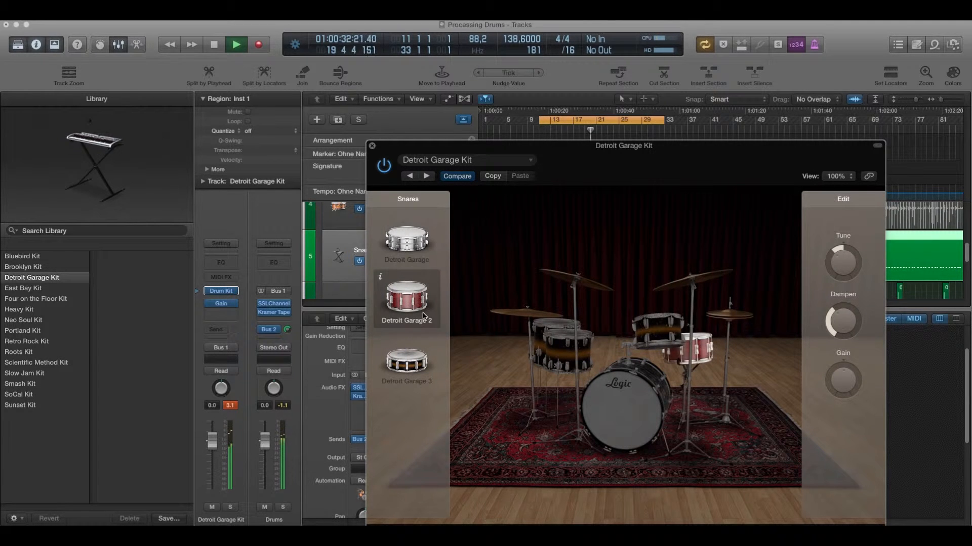
click(413, 366)
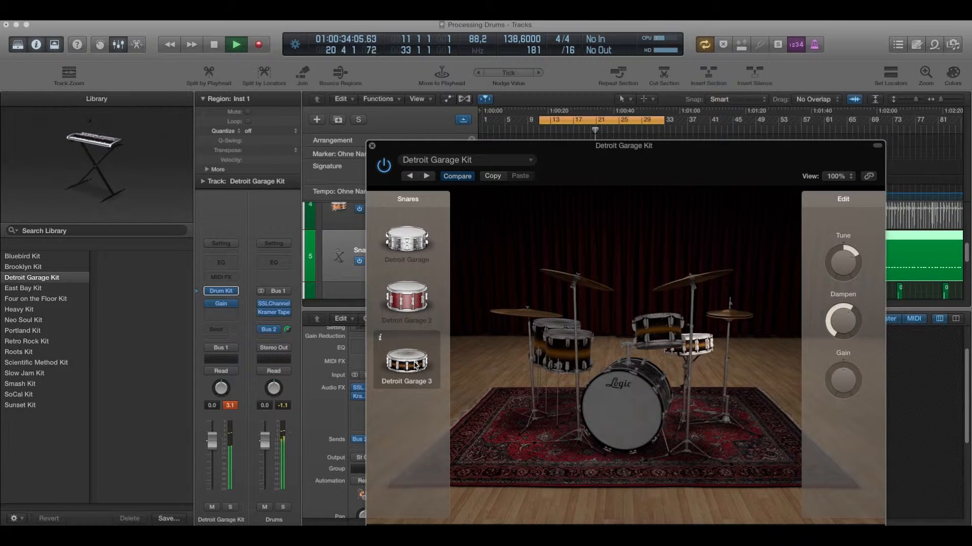
click(418, 246)
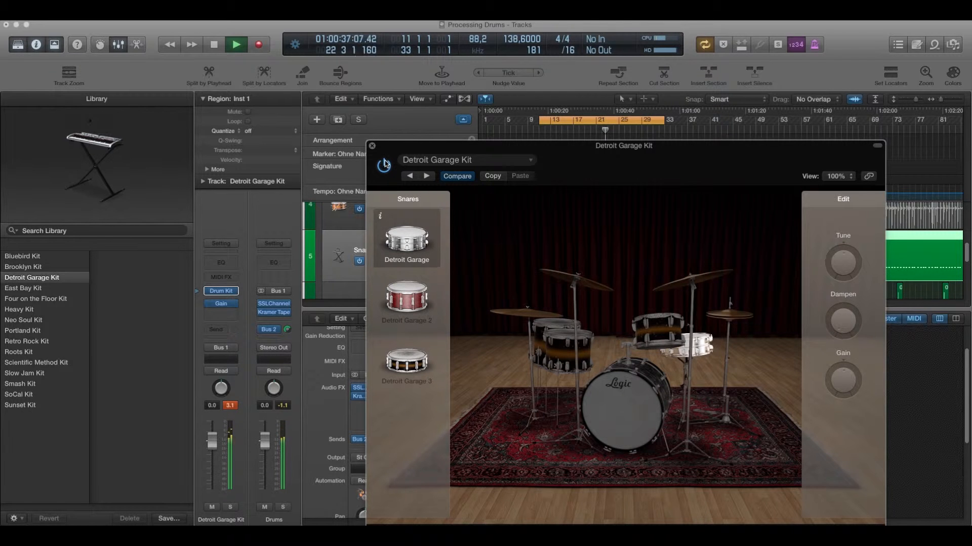
click(372, 146)
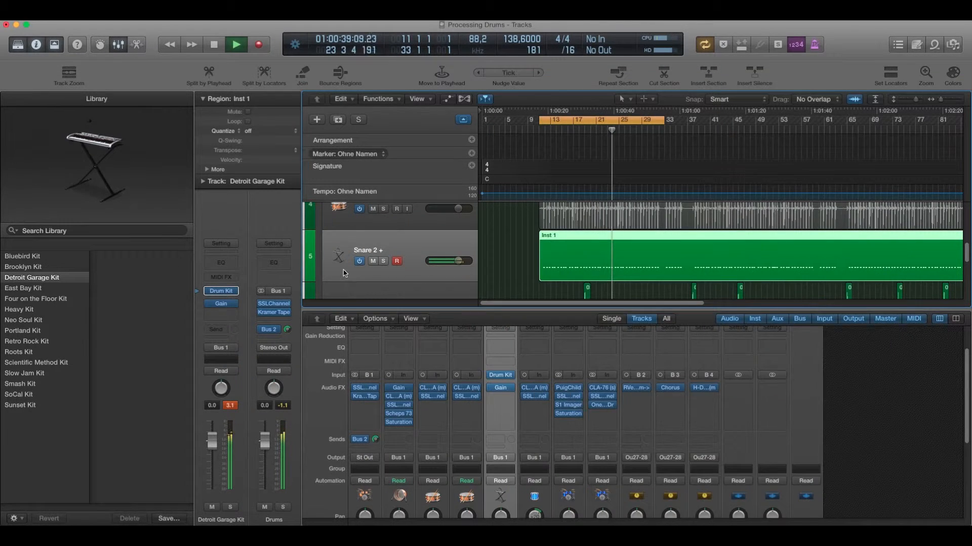
key(space)
Step: Replace Drum Kit Designer on the Snare 2 + track with the stereo EXS24 sampler
click(221, 291)
mouse_move(287, 344)
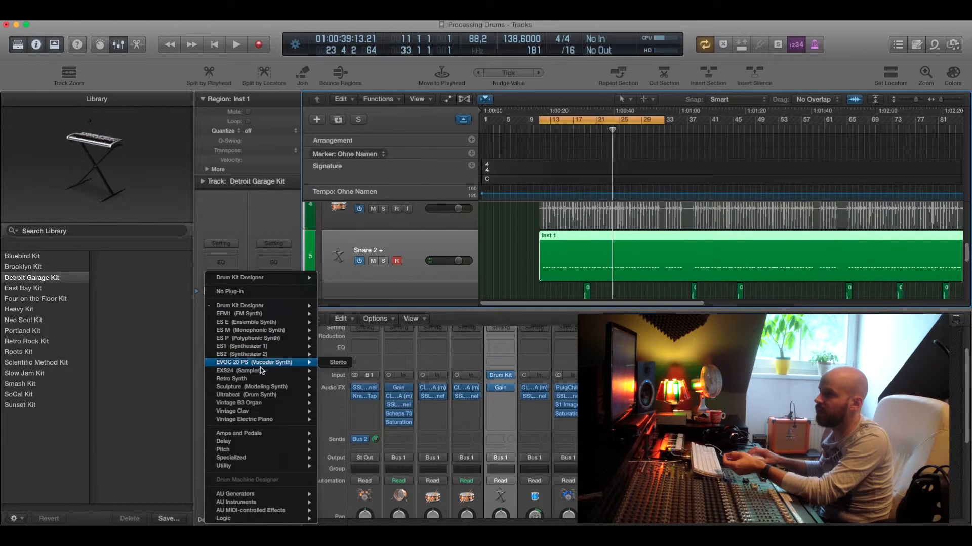
mouse_move(261, 371)
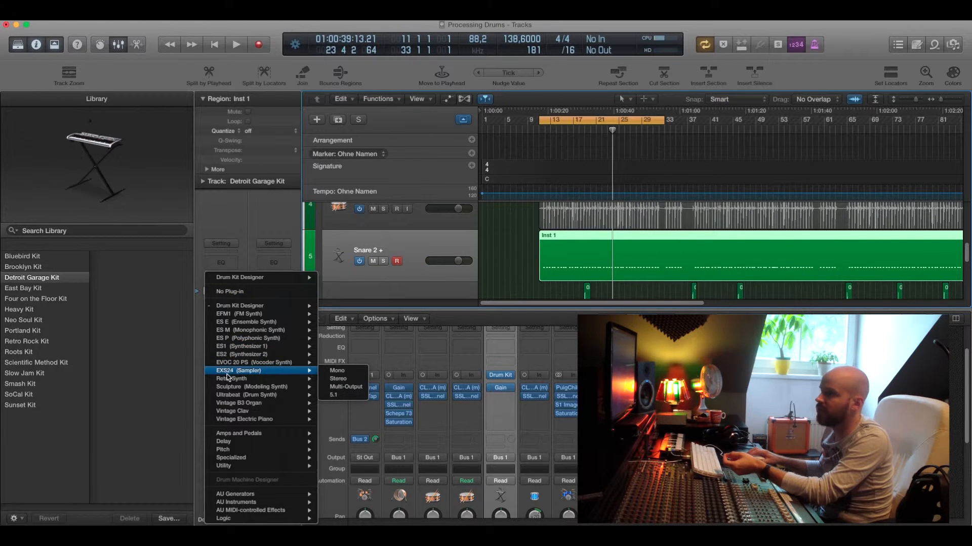
click(338, 378)
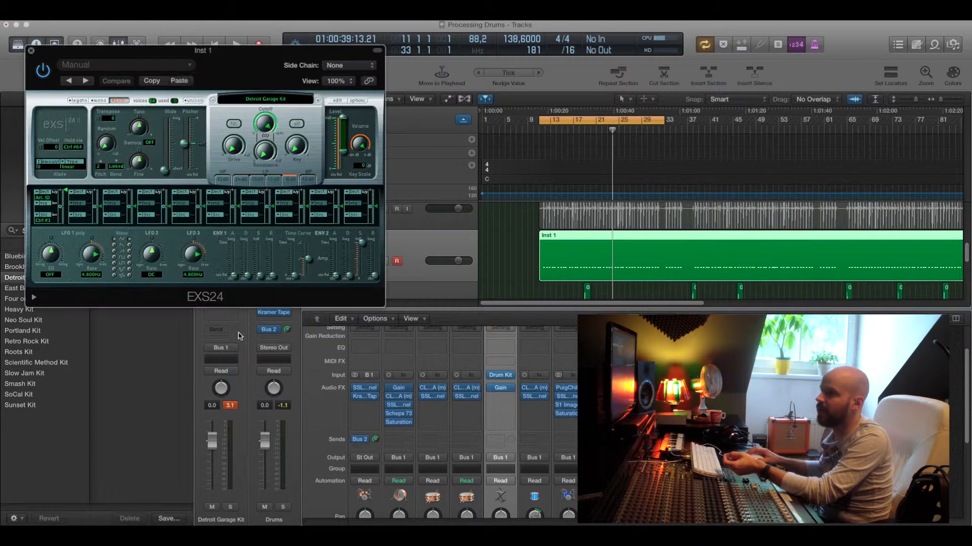
drag(201, 55, 433, 215)
Step: Audition the Indie Kit, Jazz Kit and Roadhouse Kit from the acoustic drum kits in EXS24 during playback
click(130, 256)
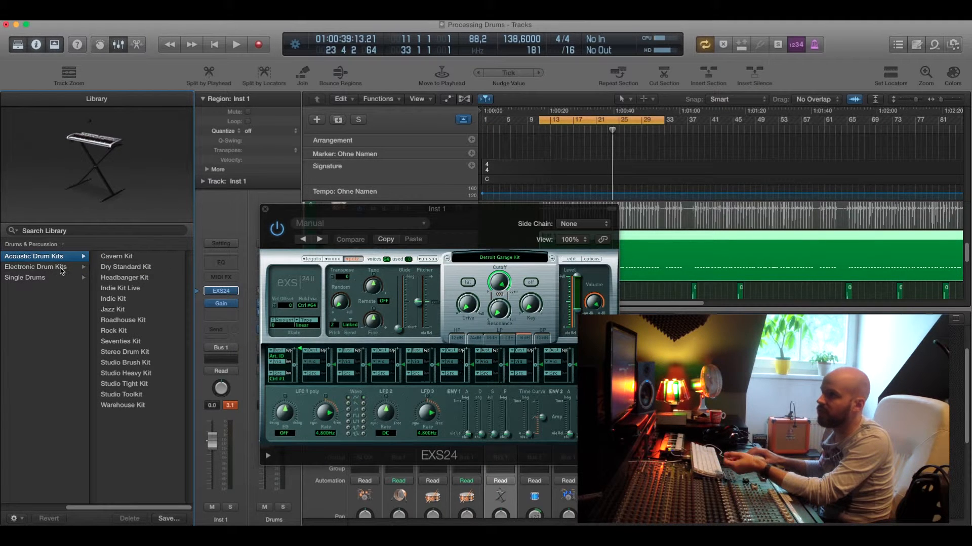
click(120, 300)
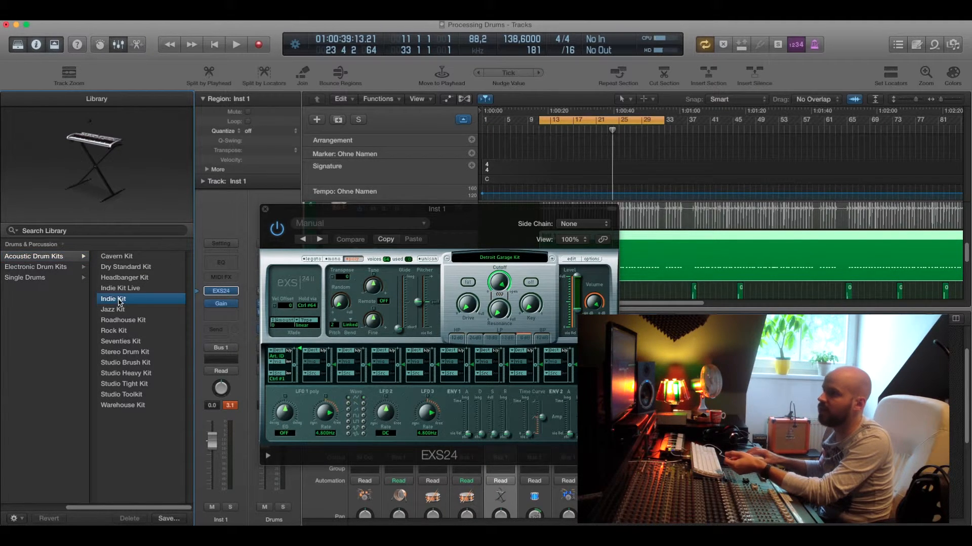
key(space)
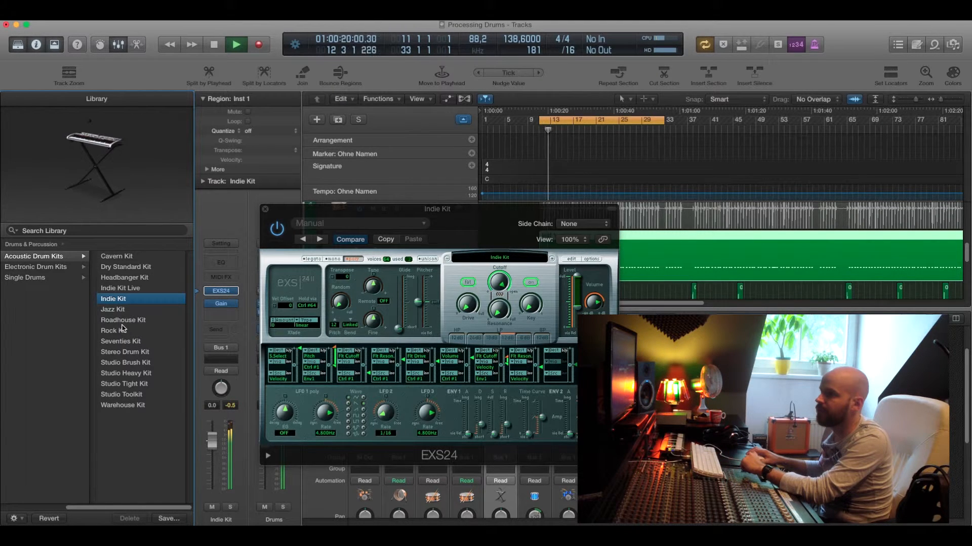
click(120, 311)
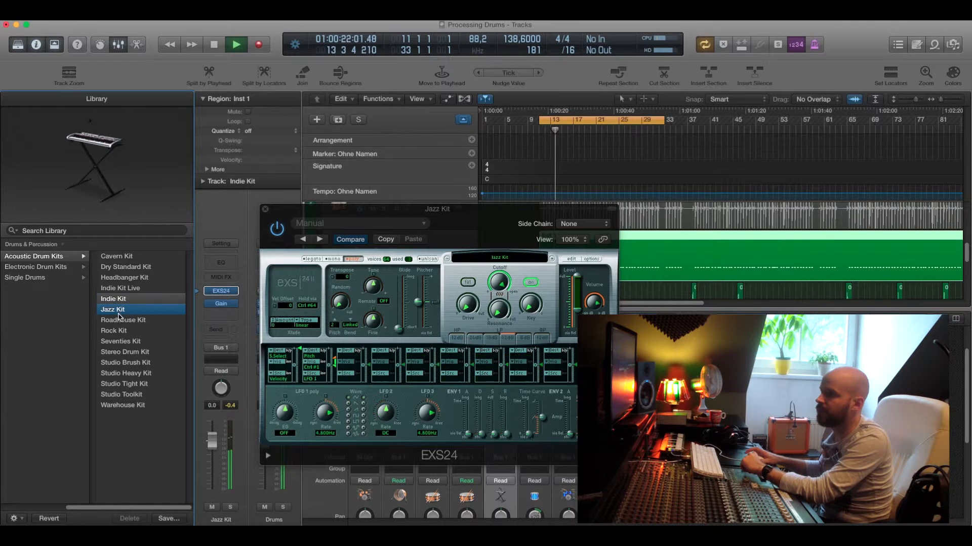
drag(378, 219, 444, 302)
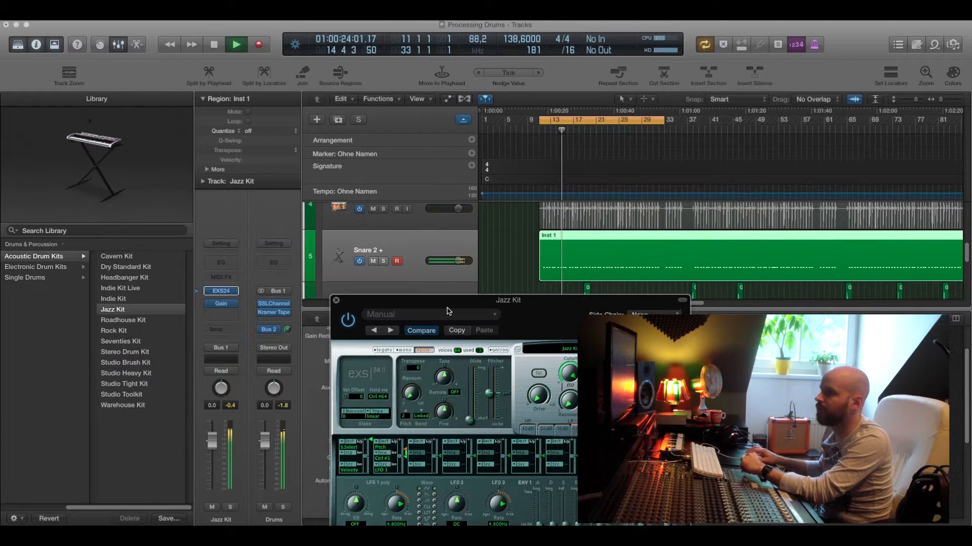
click(123, 322)
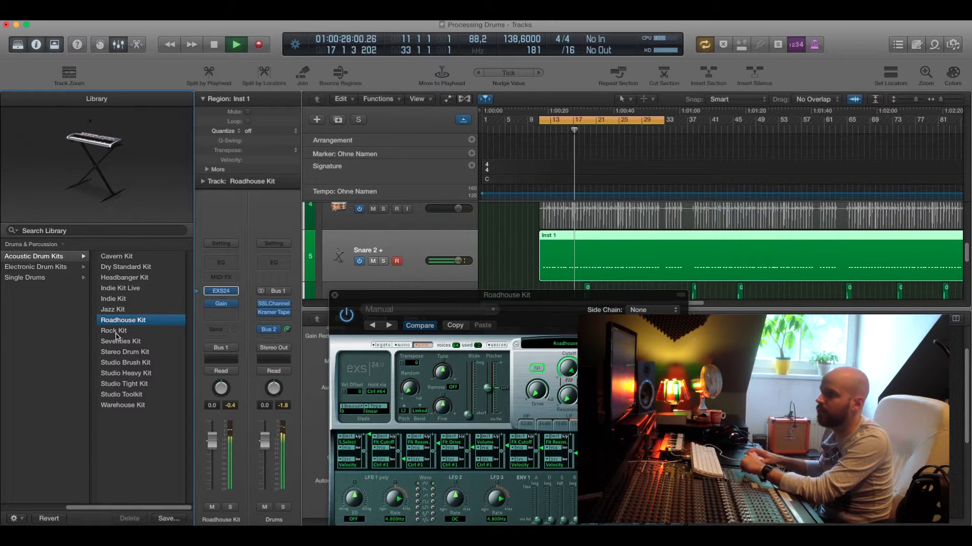
Step: Solo the Snare 2 + track and listen to it with the acoustic Rock Kit loaded in EXS24
click(383, 261)
click(113, 331)
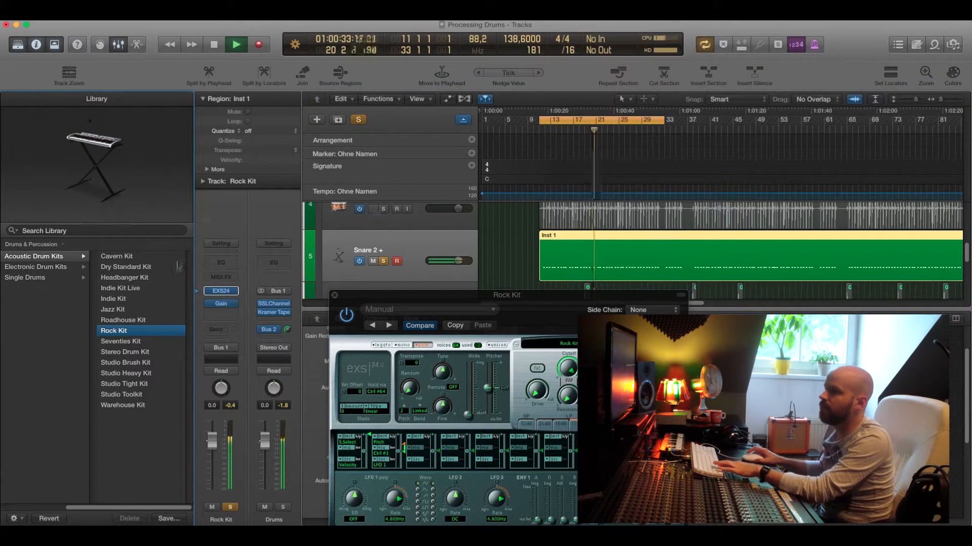
key(space)
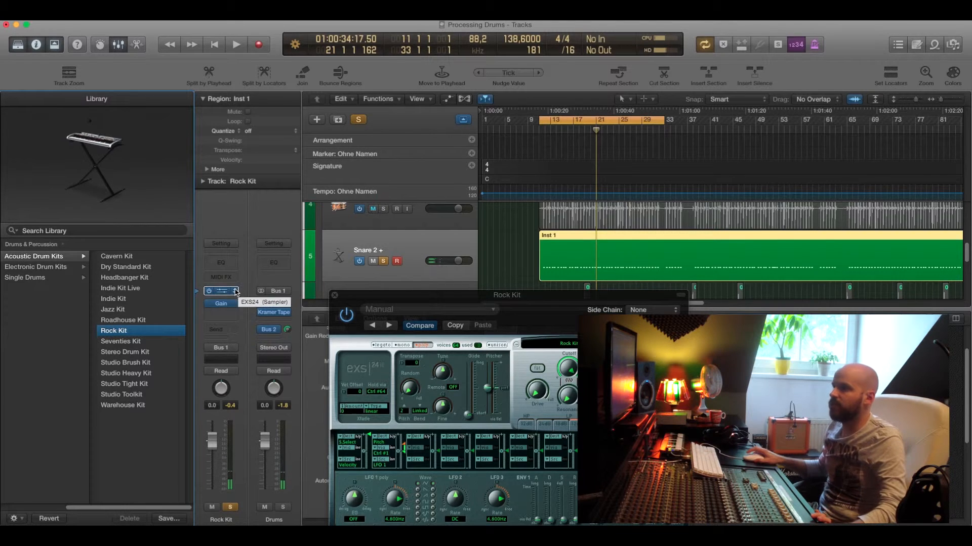
Step: Look through the available instrument plug-ins for the Snare 2 + track without changing it, and close the EXS24 window
click(235, 291)
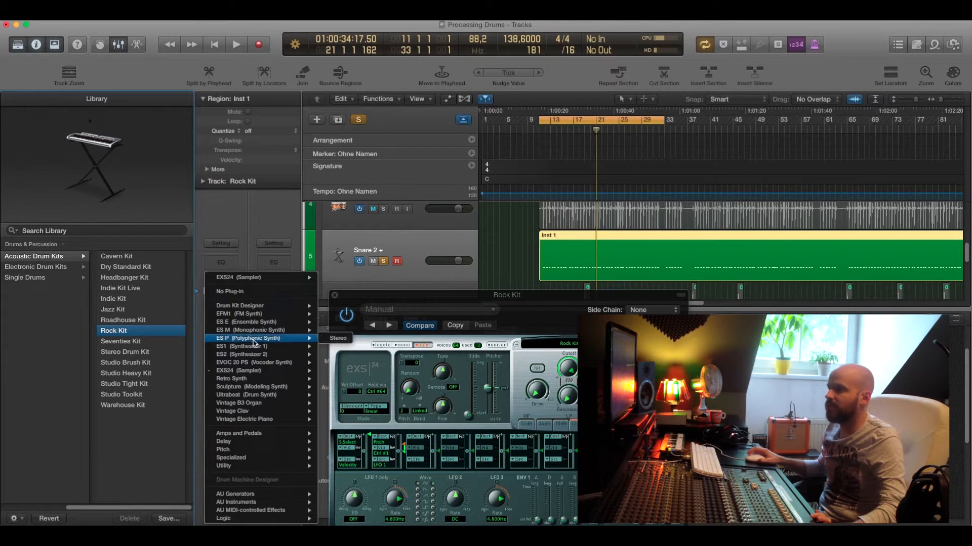
mouse_move(282, 355)
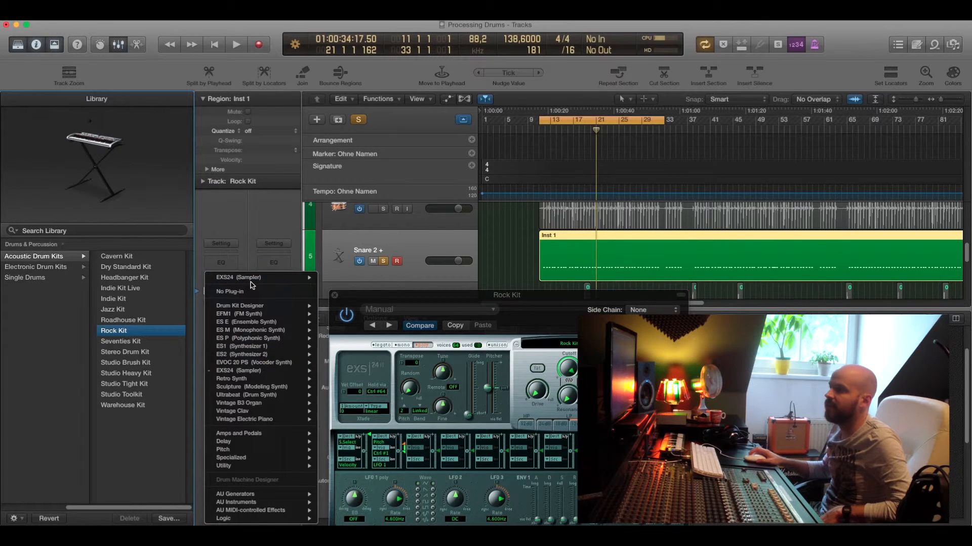
click(249, 241)
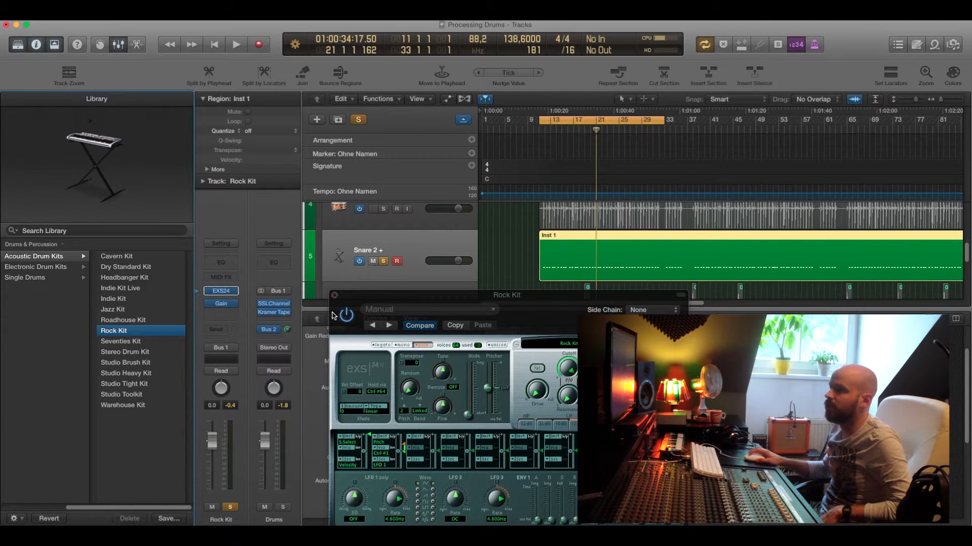
click(334, 296)
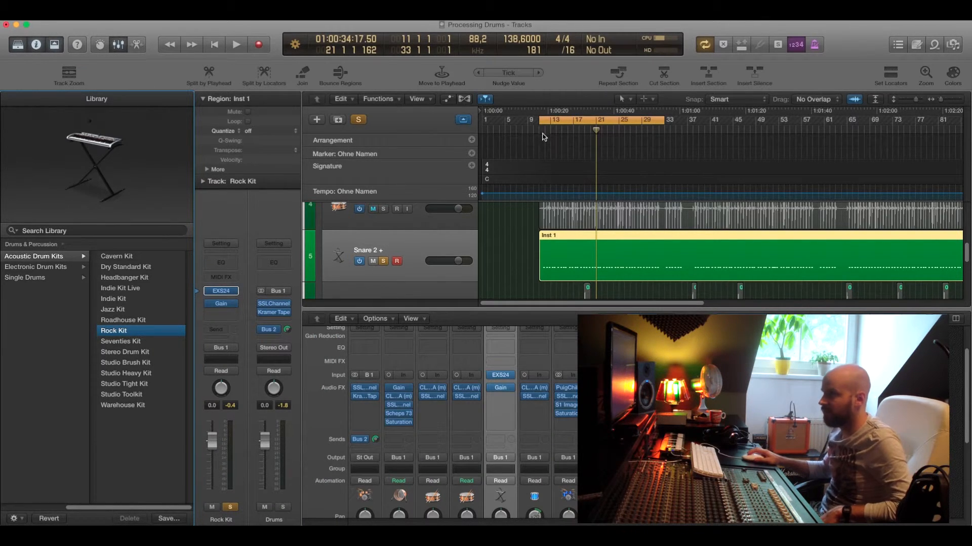